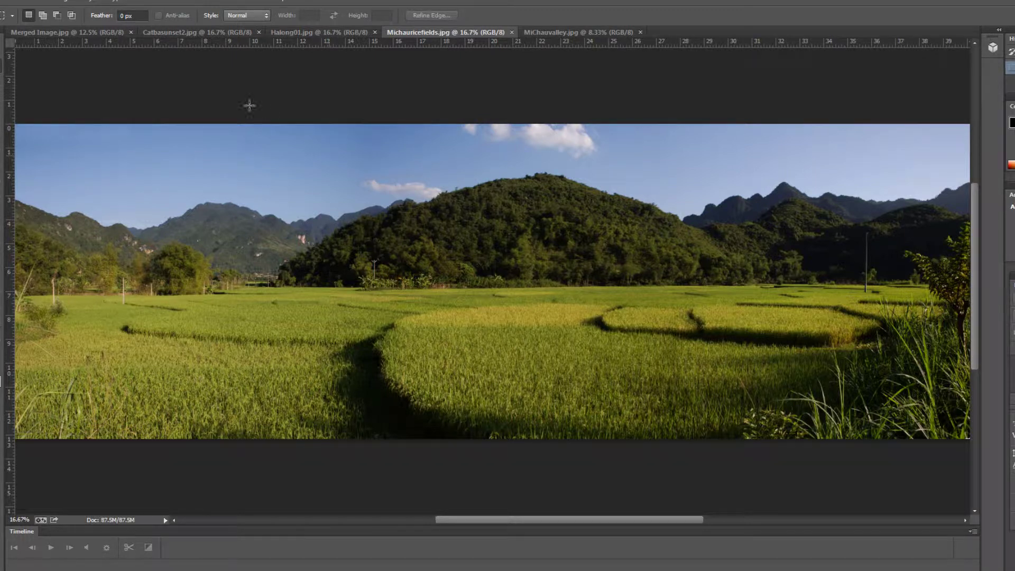
View the finished panoramas Catbasunset2.jpg, Halong01.jpg, Michauricefields.jpg and MiChauvalley.jpg one after another
click(228, 32)
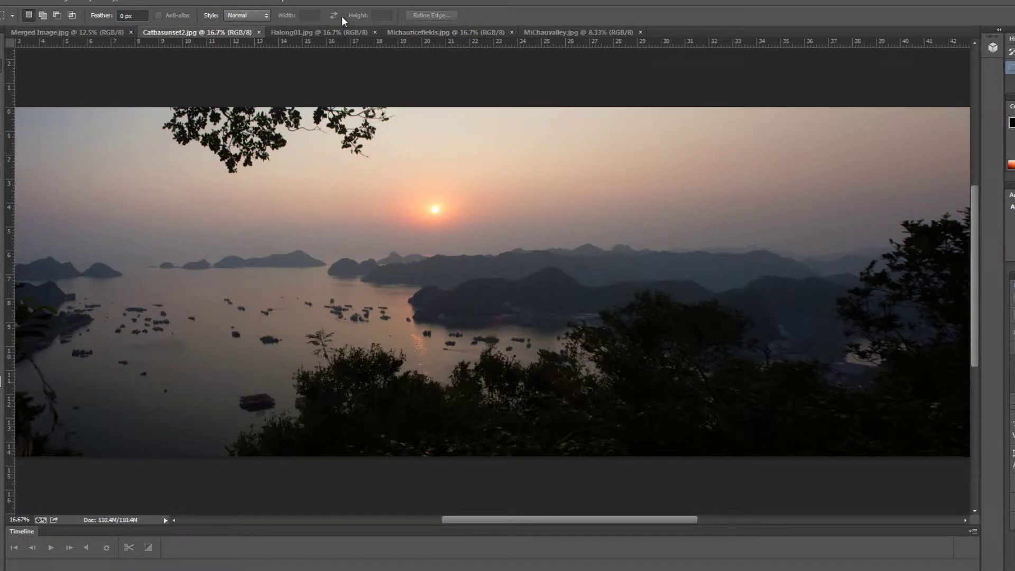
click(309, 31)
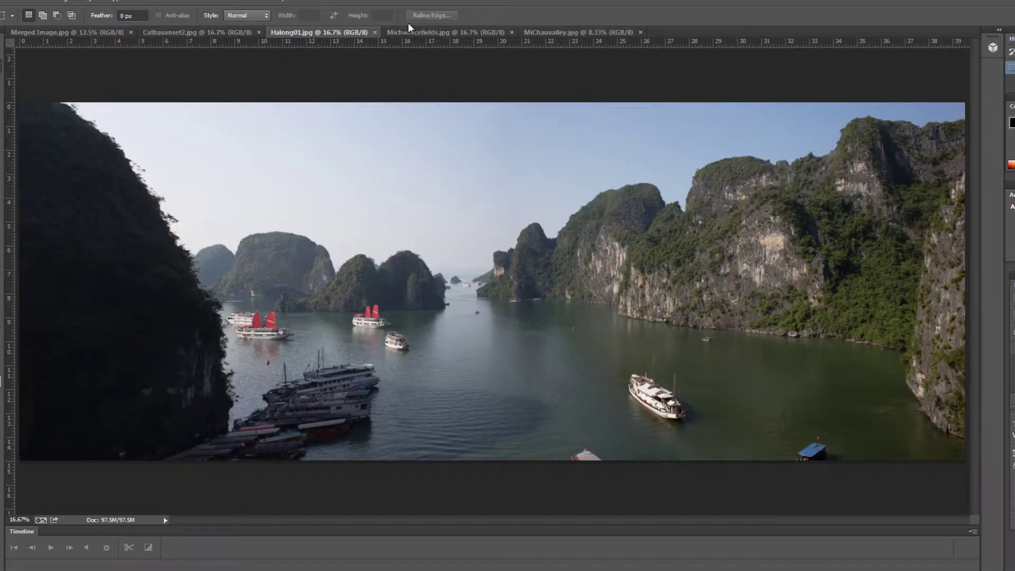
click(436, 32)
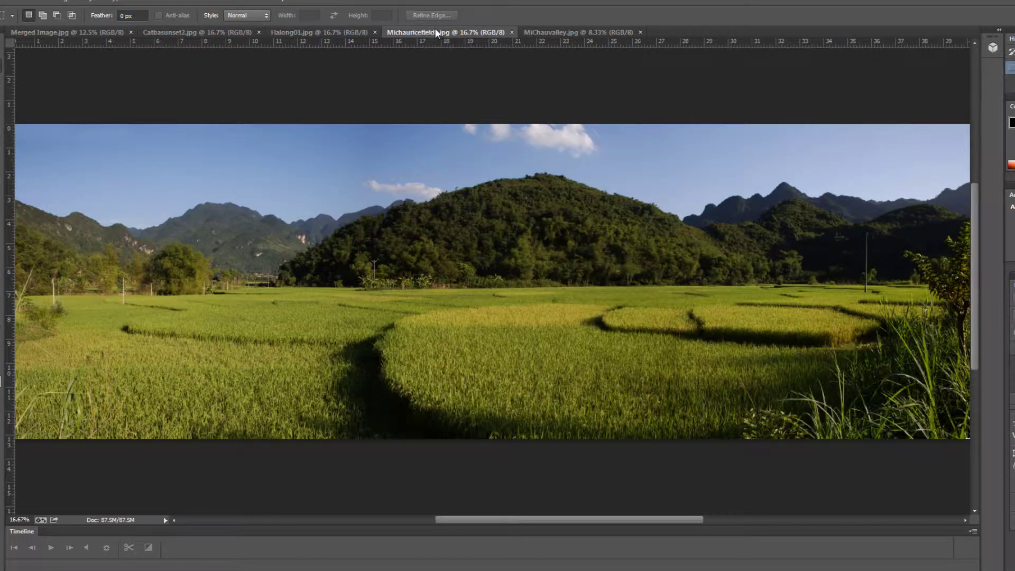
click(553, 30)
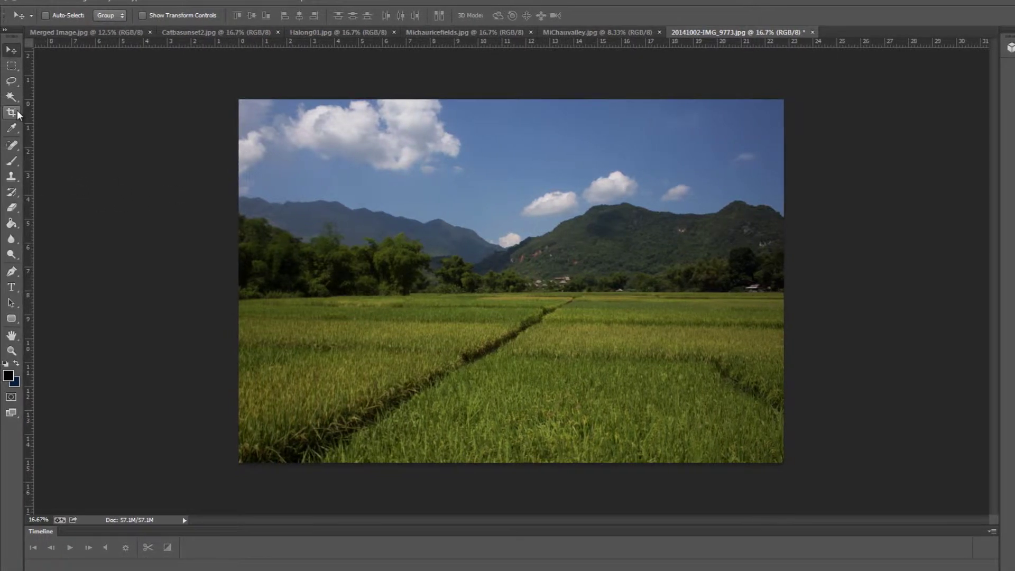
Crop away the upper sky and lower field of 20141002-IMG_9773.jpg, leaving a wide strip of about 5472 × 1632 px
click(12, 112)
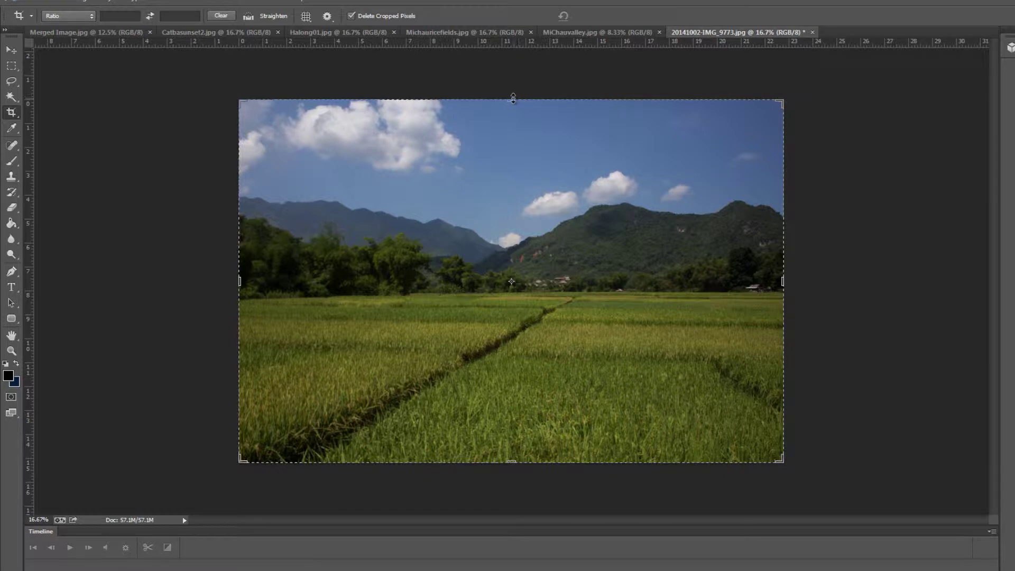
drag(515, 100, 518, 132)
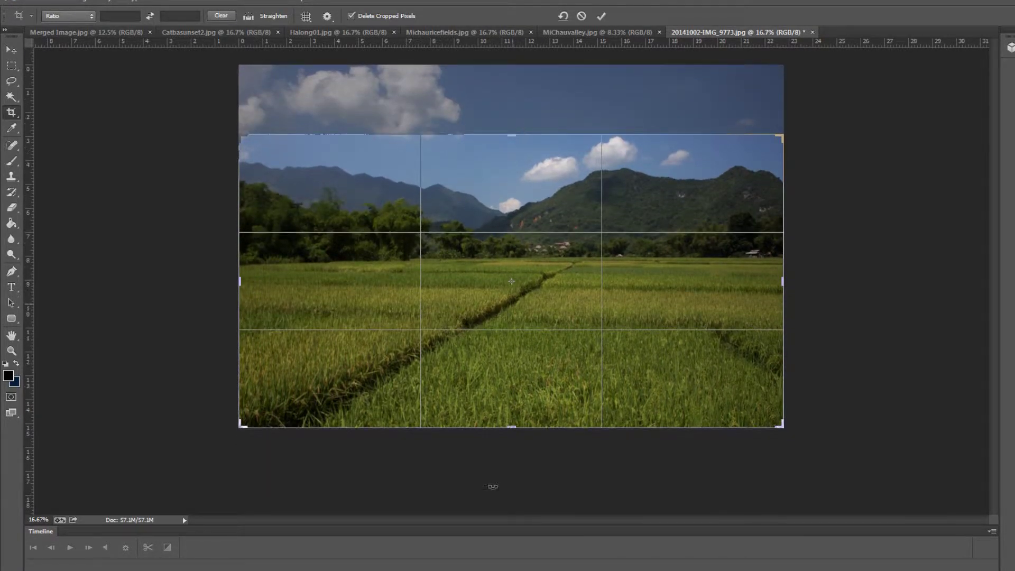
drag(511, 429, 534, 359)
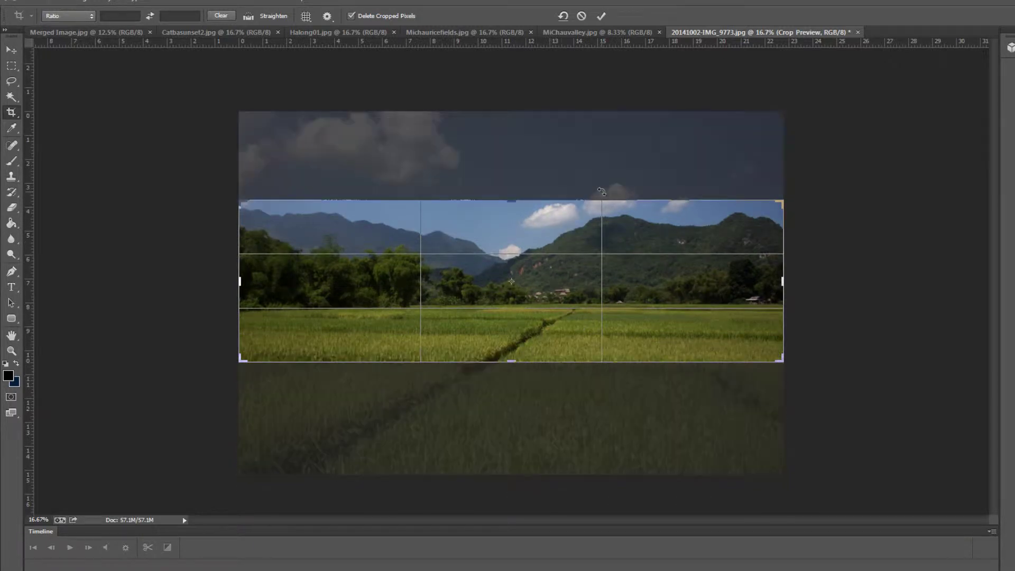
key(Return)
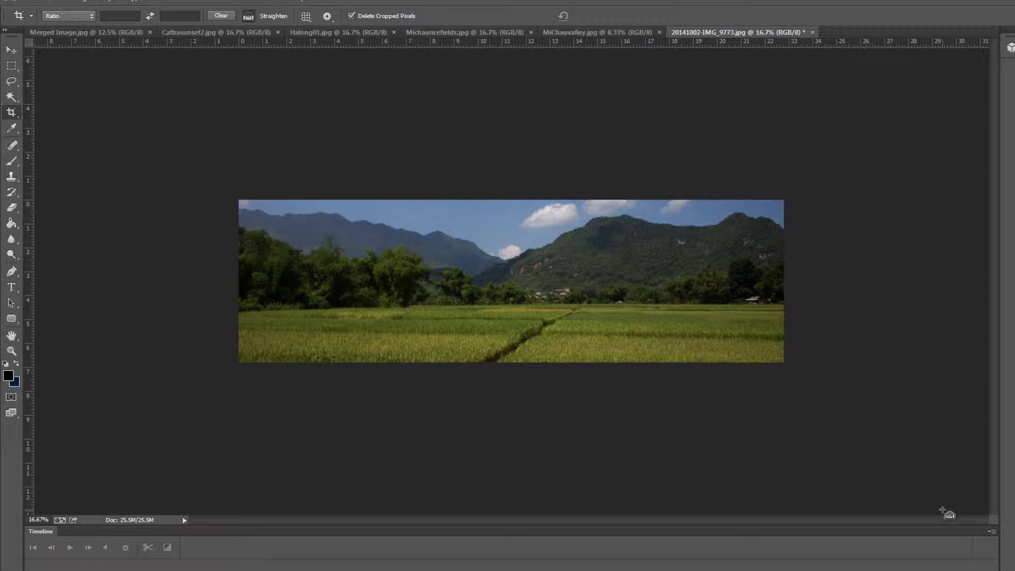
Check the pixel dimensions of the cropped rice-field photo in Image Size, moving the dialog clear of the picture, and close it unchanged
key(ctrl+alt+i)
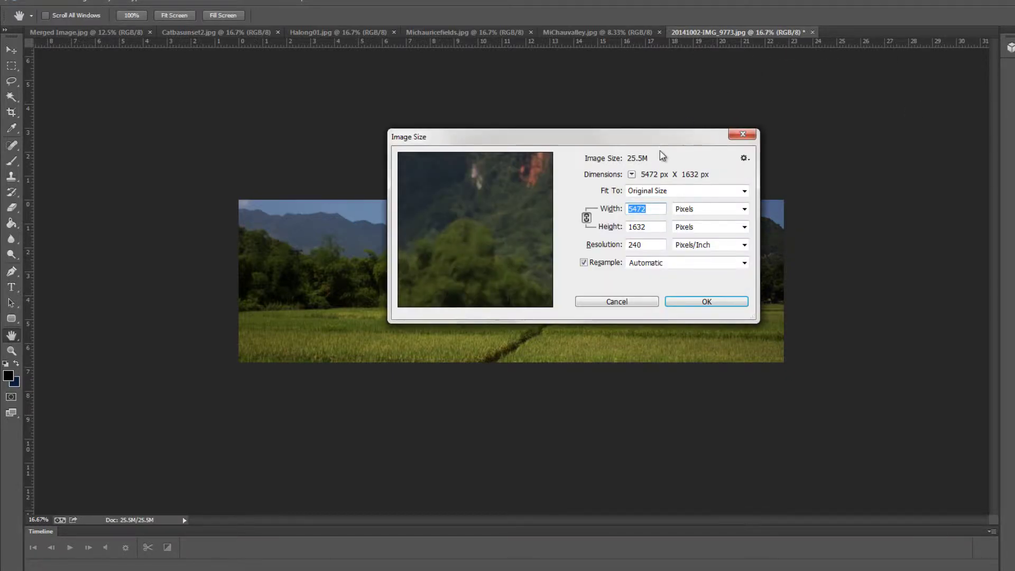
drag(670, 144, 851, 391)
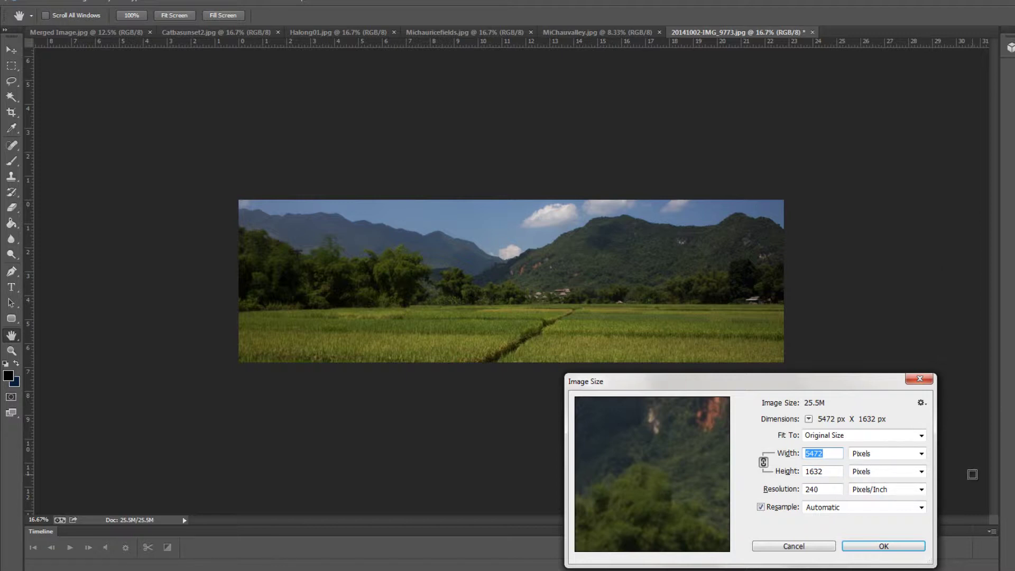
click(920, 380)
key(c)
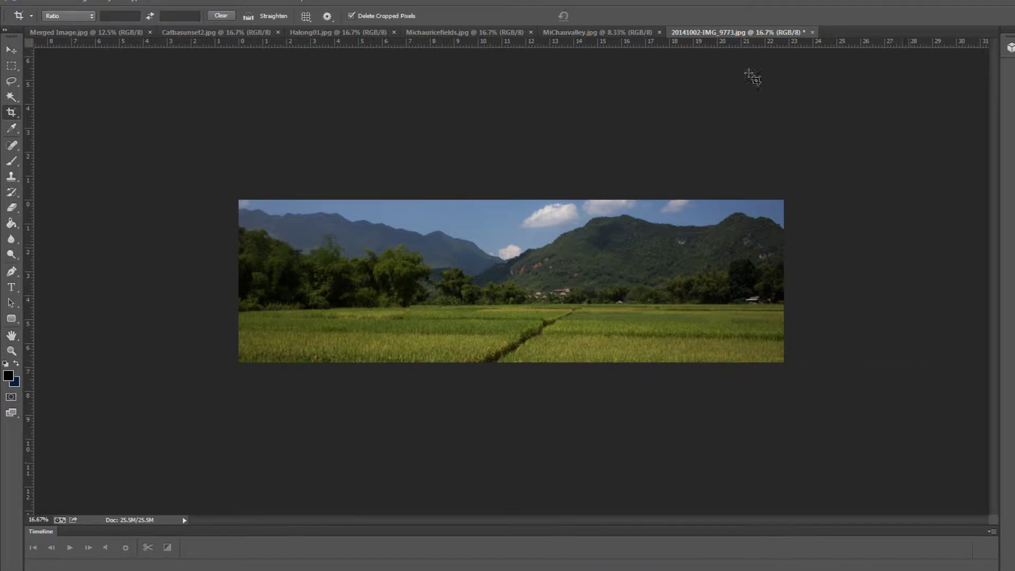
Check the pixel dimensions of the stitched panorama MiChauvalley.jpg in Image Size and close the dialog without changes
click(632, 37)
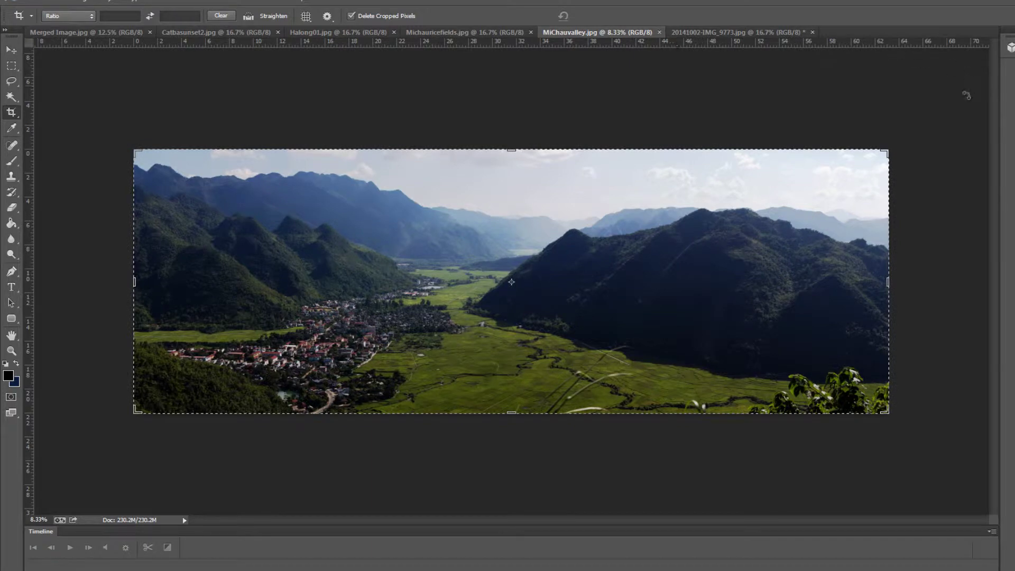
key(ctrl+alt+i)
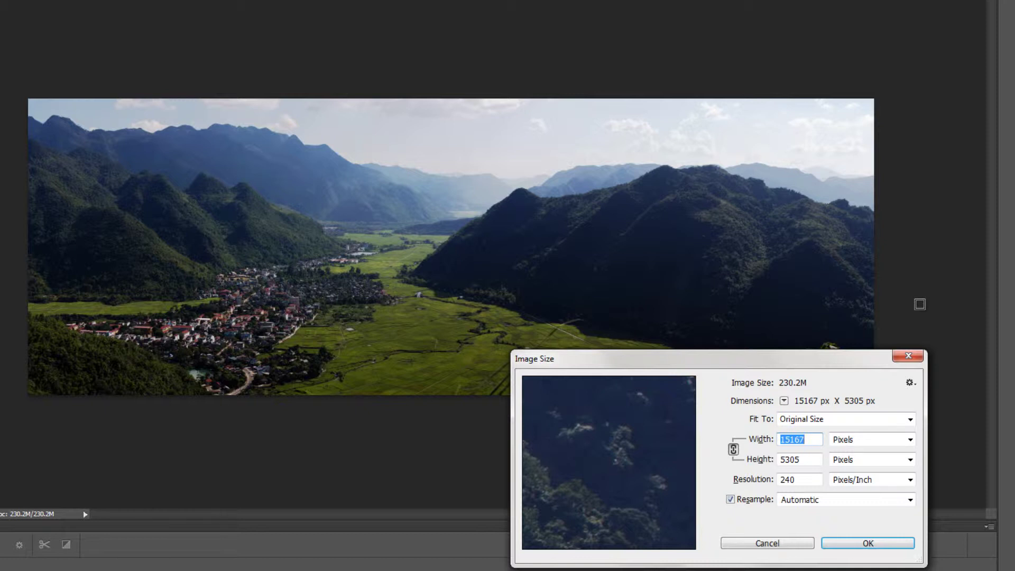
click(913, 358)
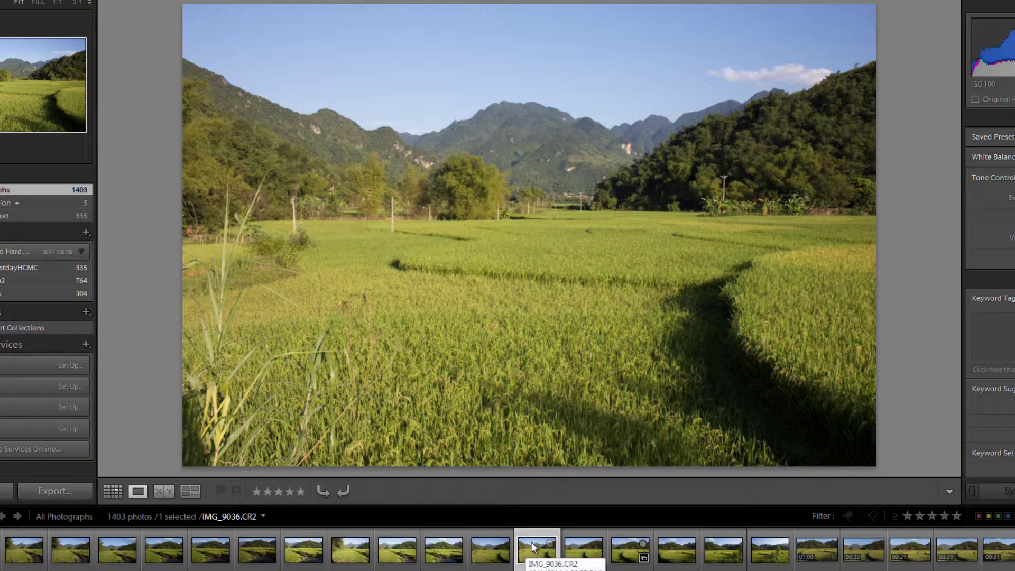
In Lightroom, review the rice-field source frames from IMG_9036.CR2 to IMG_9041.CR2 and go back to IMG_9037.CR2
key(Right)
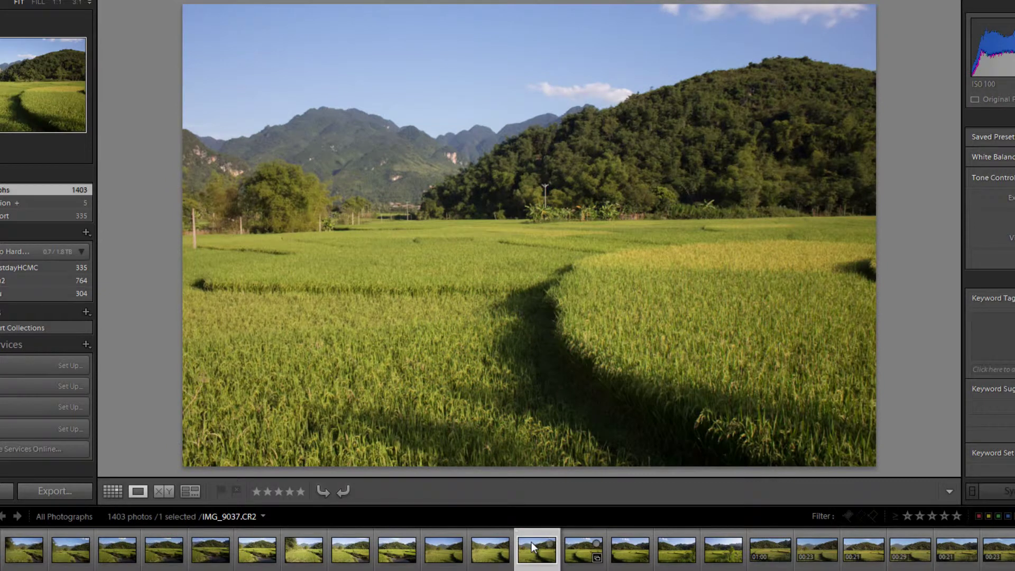
key(Right)
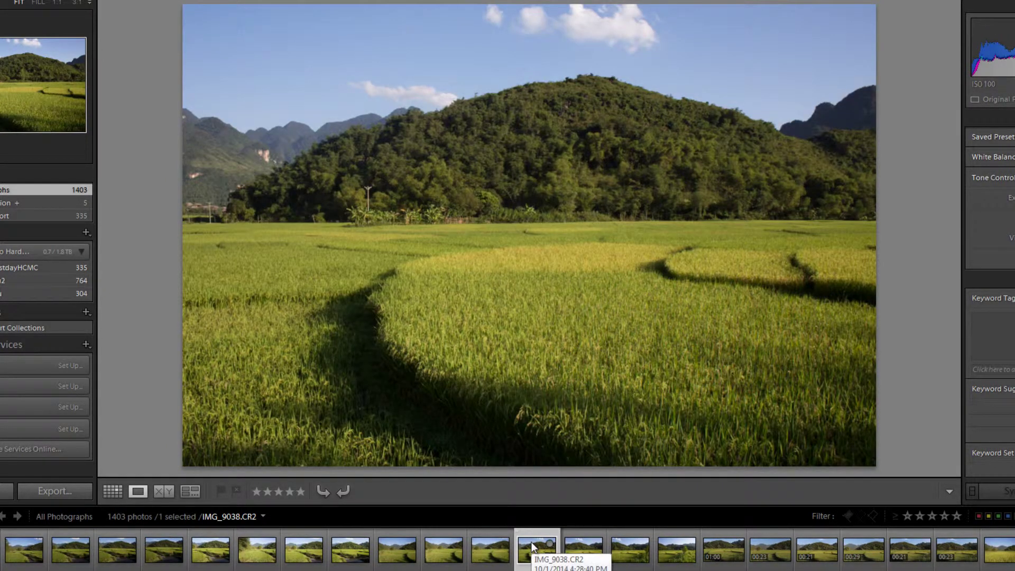
key(Right)
key(Right)
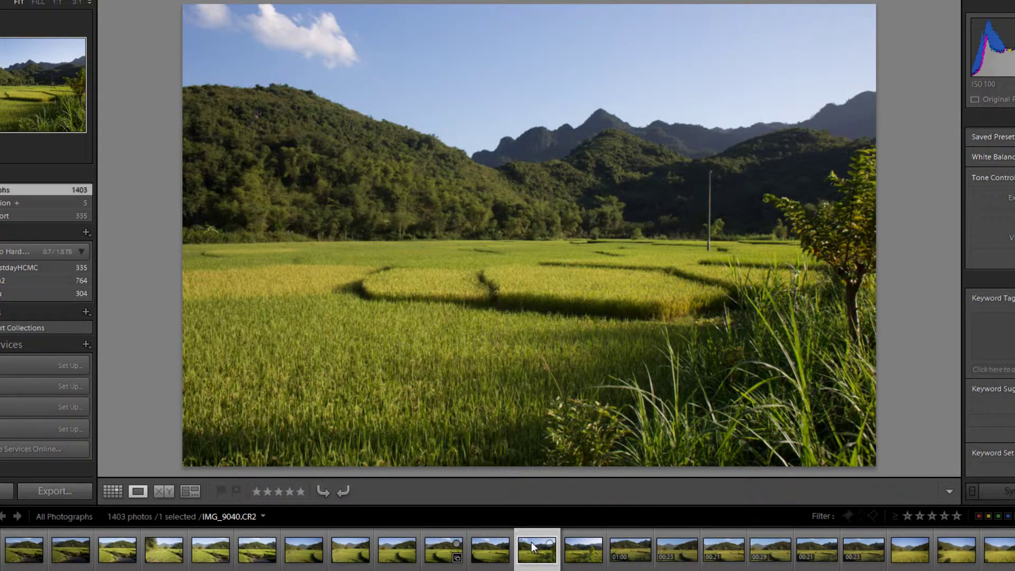
key(Right)
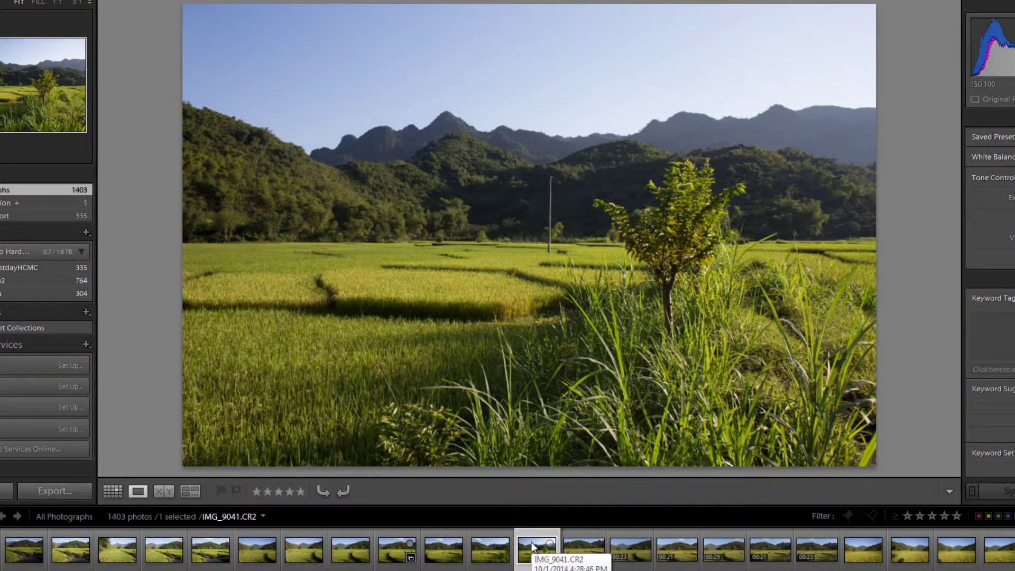
key(Left)
key(Left)
key(Left)
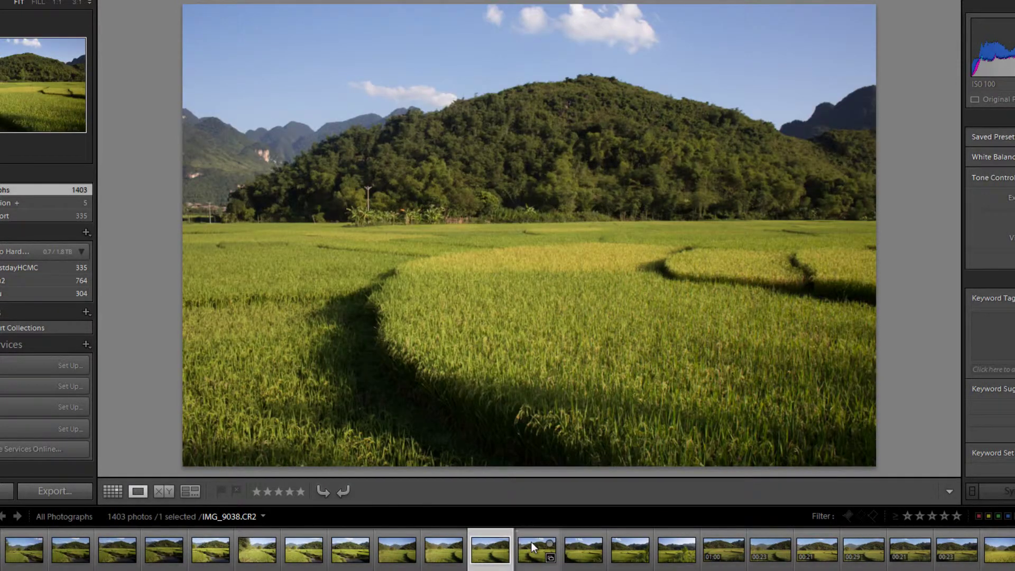
key(Left)
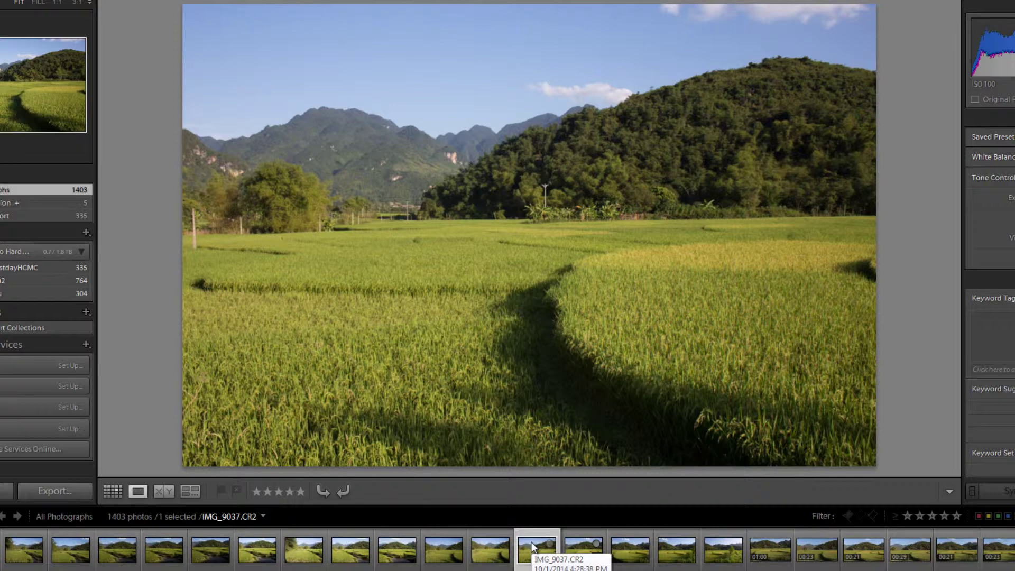
Compare the overlap between neighbouring frames by stepping up to IMG_9041.CR2 and back to IMG_9036.CR2
key(Right)
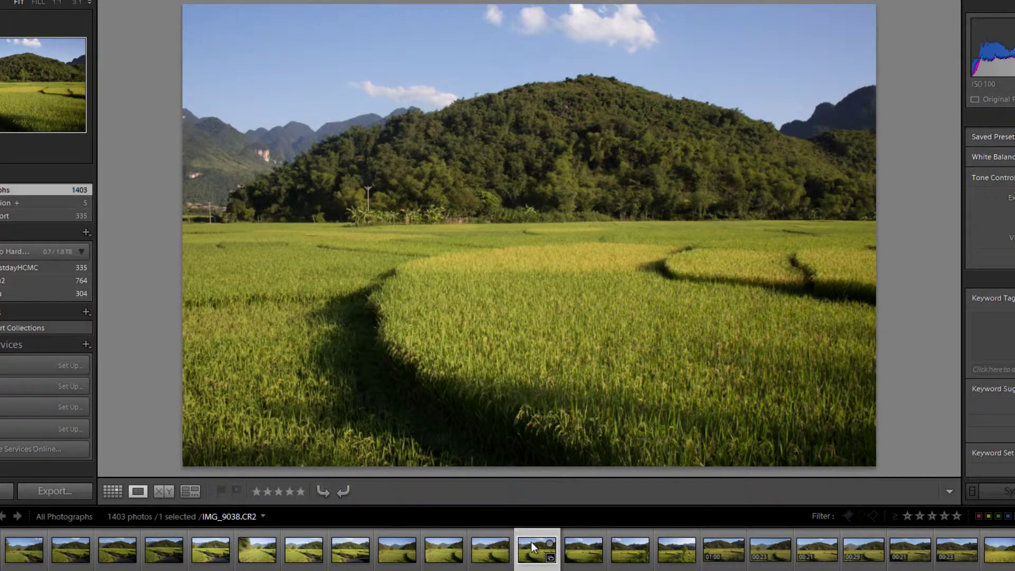
key(Right)
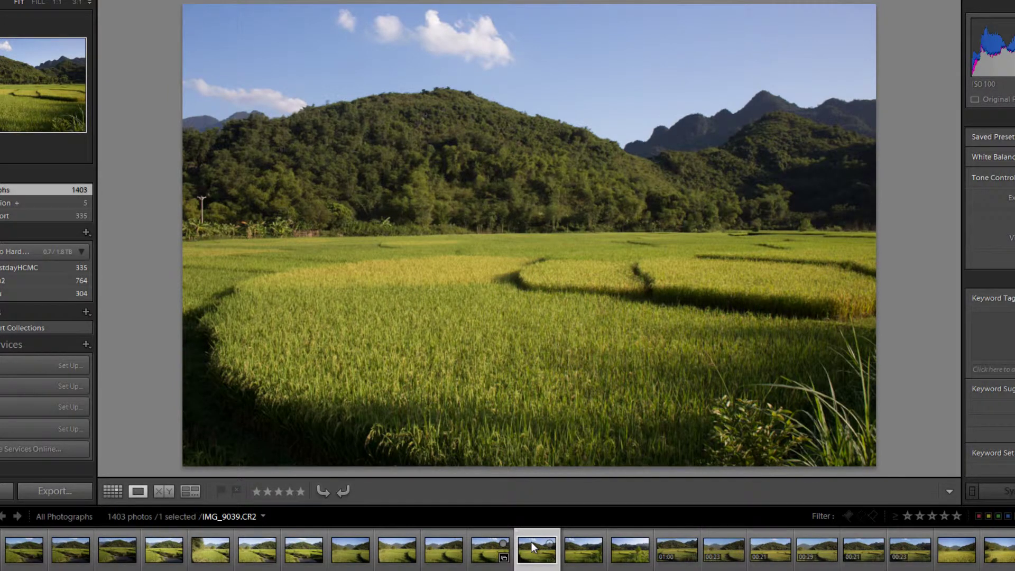
key(Right)
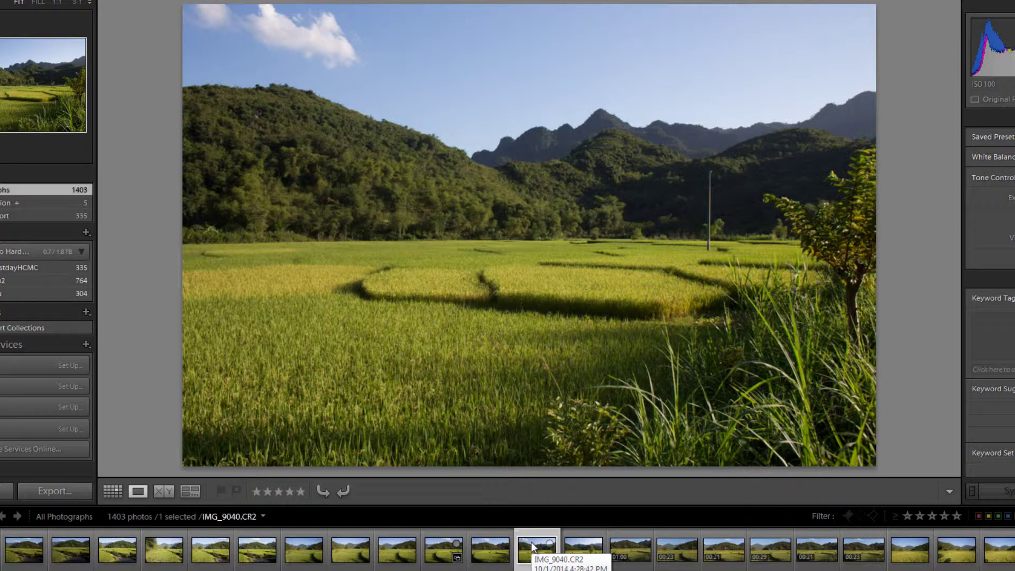
key(Right)
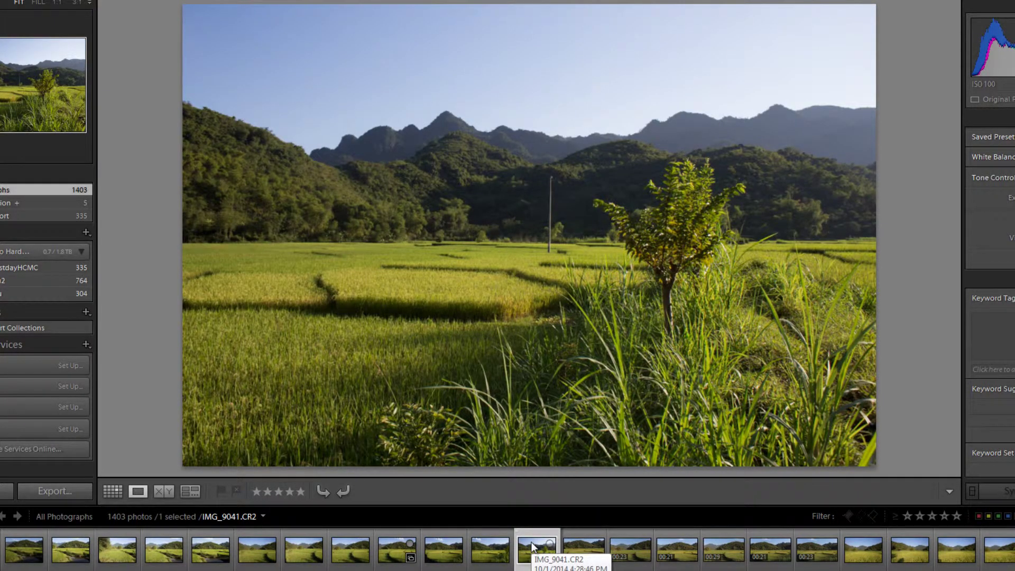
key(Left)
key(Left)
key(Left)
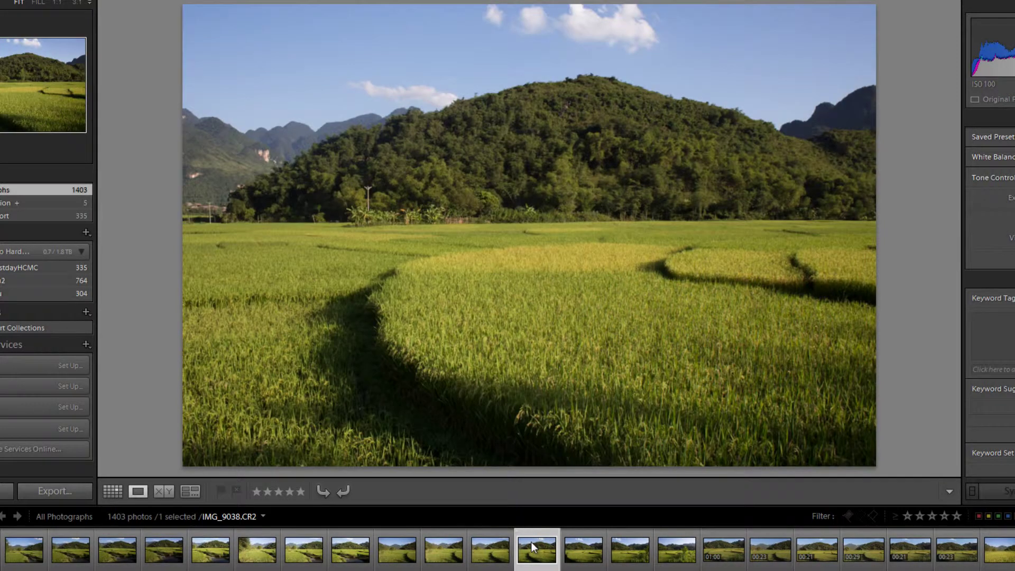
key(Left)
key(Left)
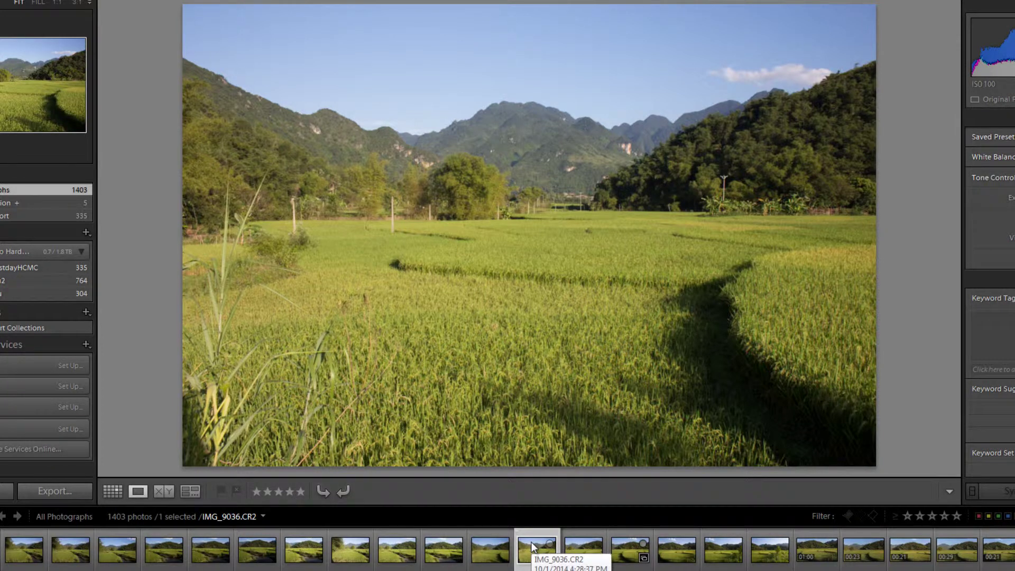
Page forward through the rice-field frames following IMG_9036.CR2
key(Right)
key(Right)
key(Right)
key(Right)
key(Right)
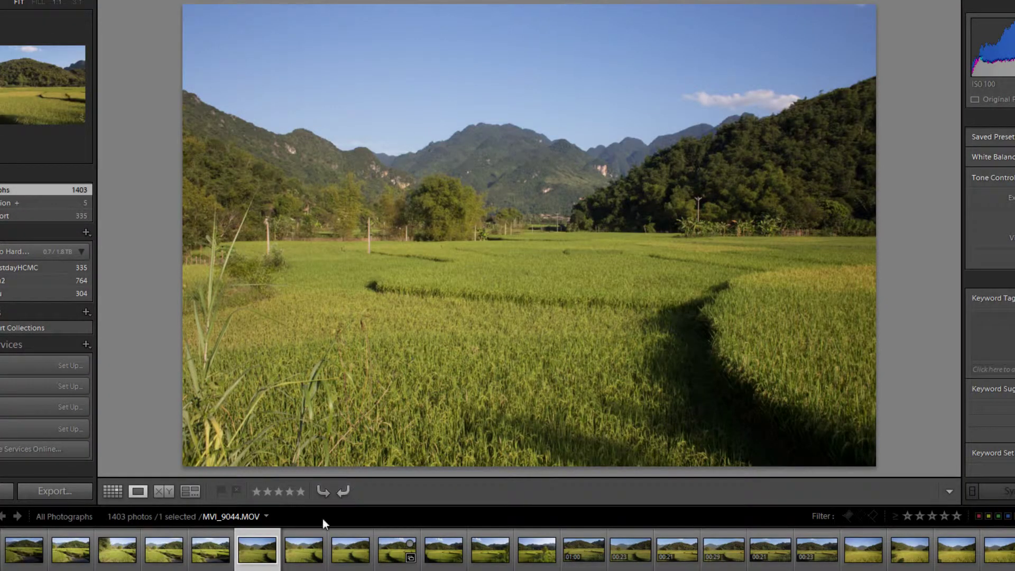
Select IMG_9036.CR2 and view the panorama frames in order through IMG_9041.CR2
click(297, 554)
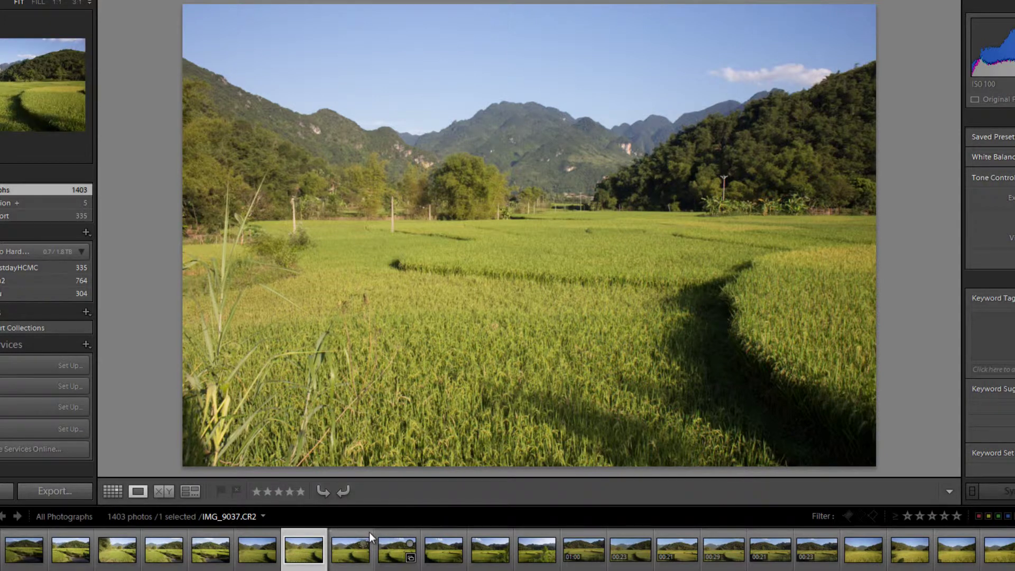
click(348, 554)
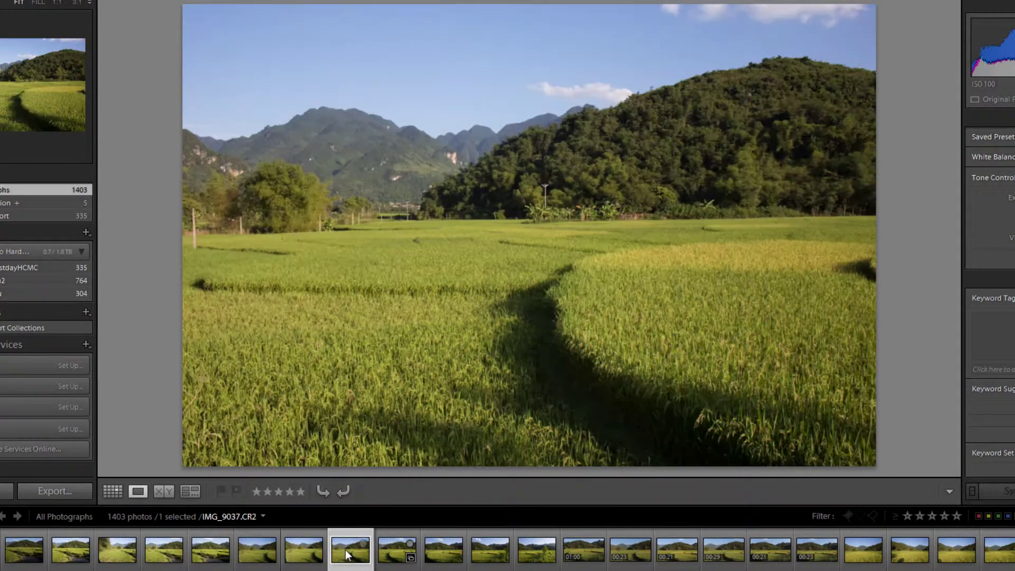
key(Right)
key(Right)
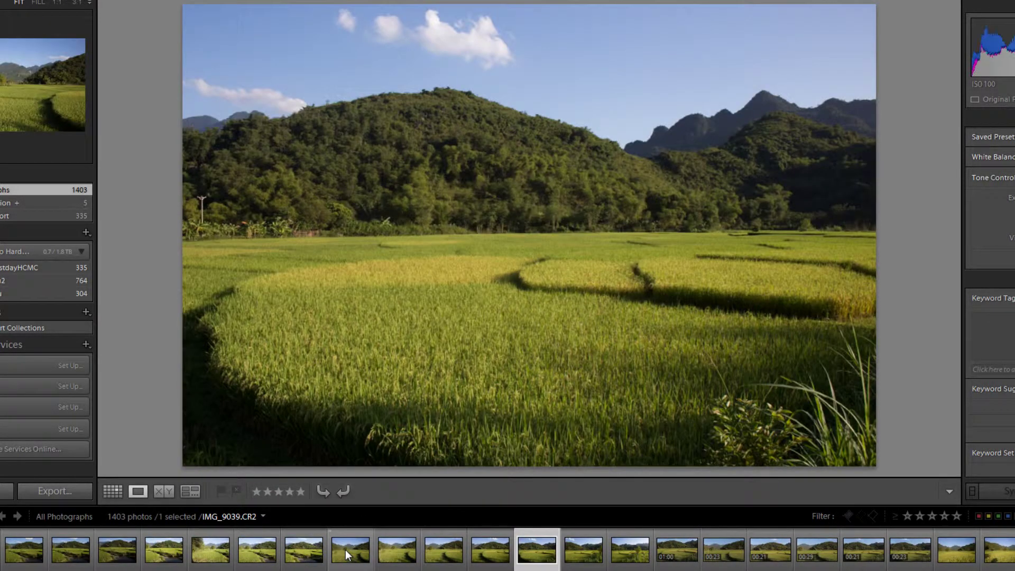
key(Right)
key(Right)
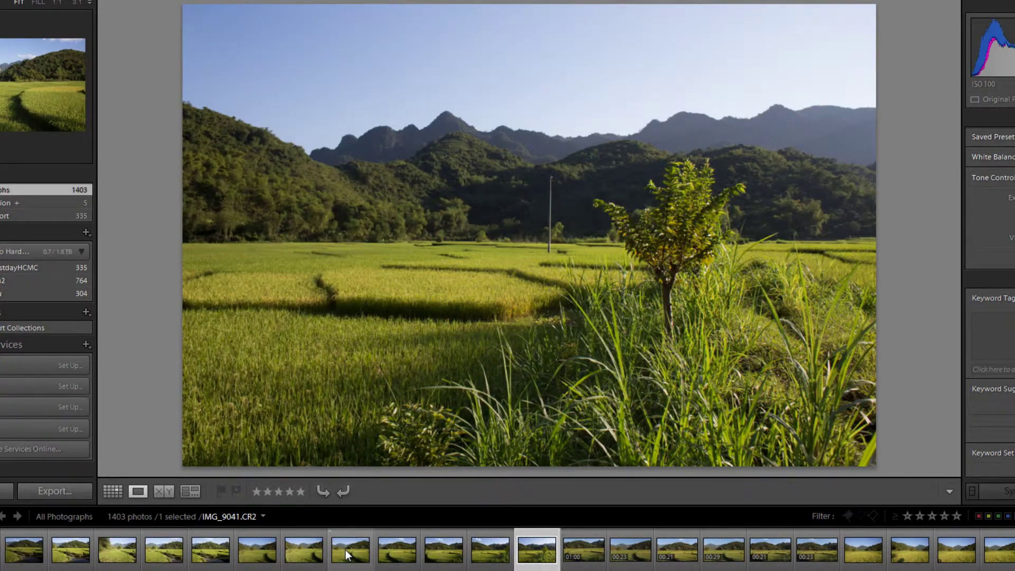
Go back to IMG_9035.CR2, compare the frames up to IMG_9038.CR2, and return toward the start of the sequence
key(Left)
key(Left)
key(Left)
key(Left)
key(Left)
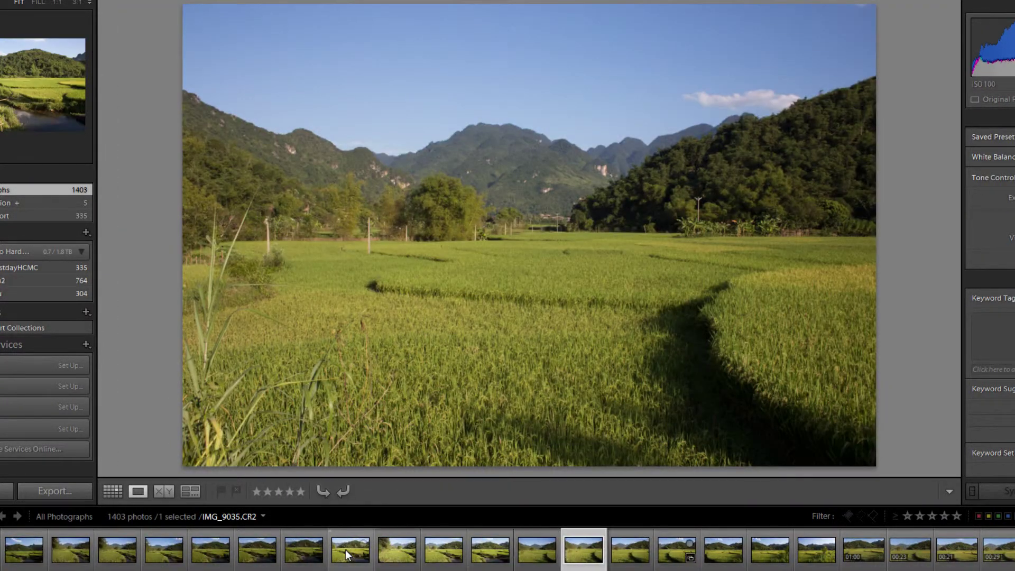
key(Right)
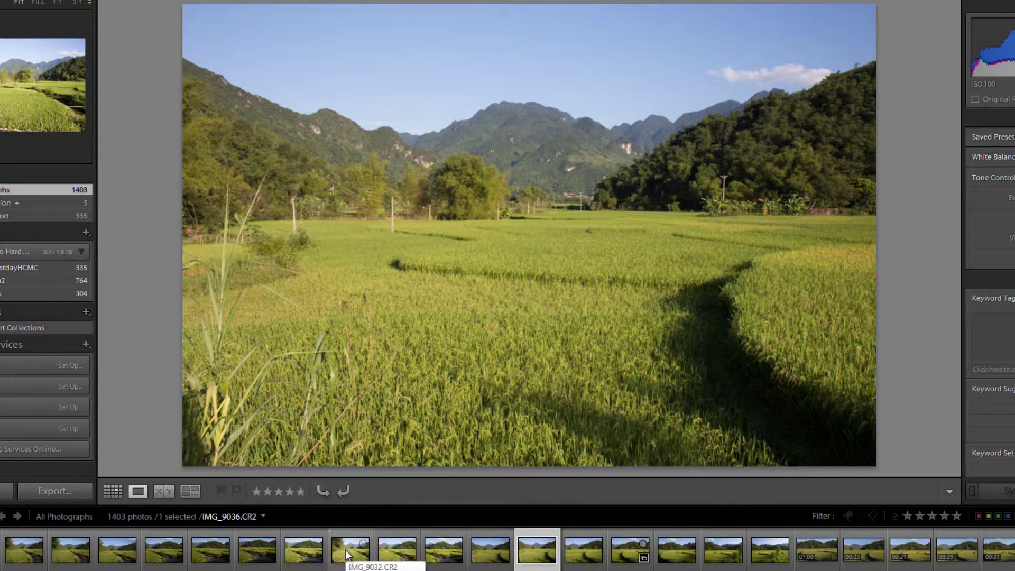
key(Right)
key(Right)
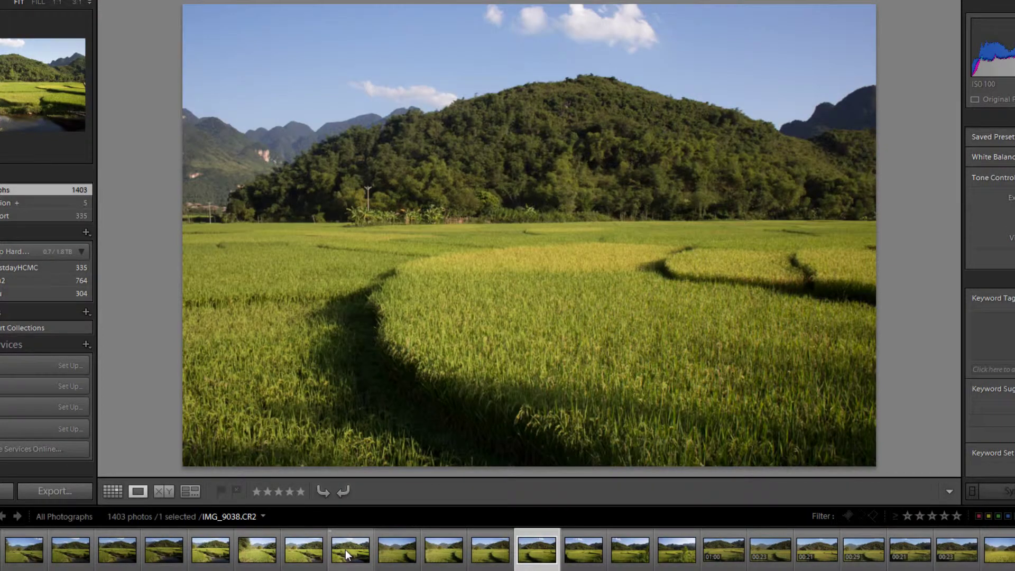
key(Left)
key(Left)
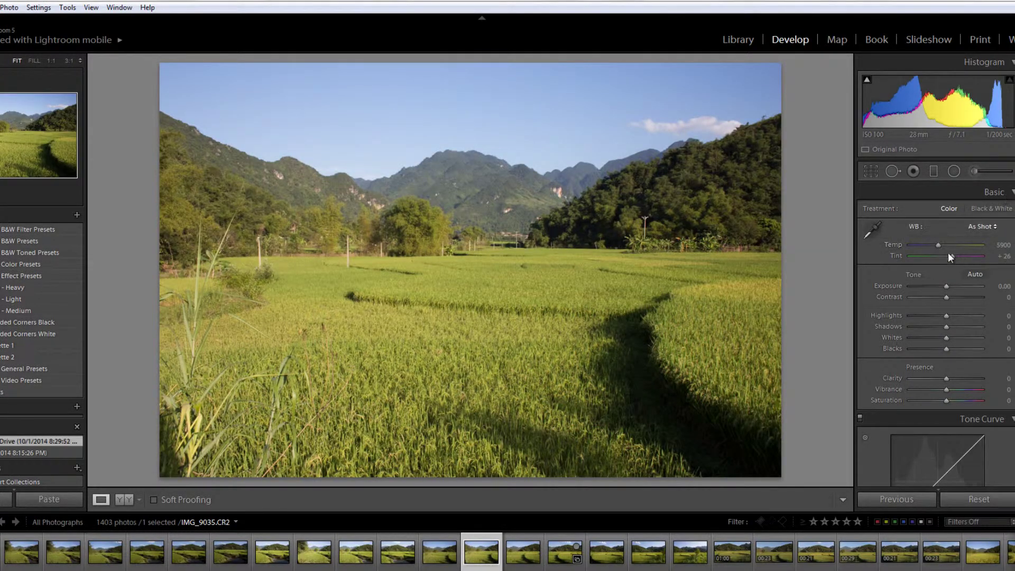
Set the exposure of IMG_9036.CR2 to -0.45 and compare it with its neighbouring frames, ending back on IMG_9036.CR2
drag(947, 286, 943, 286)
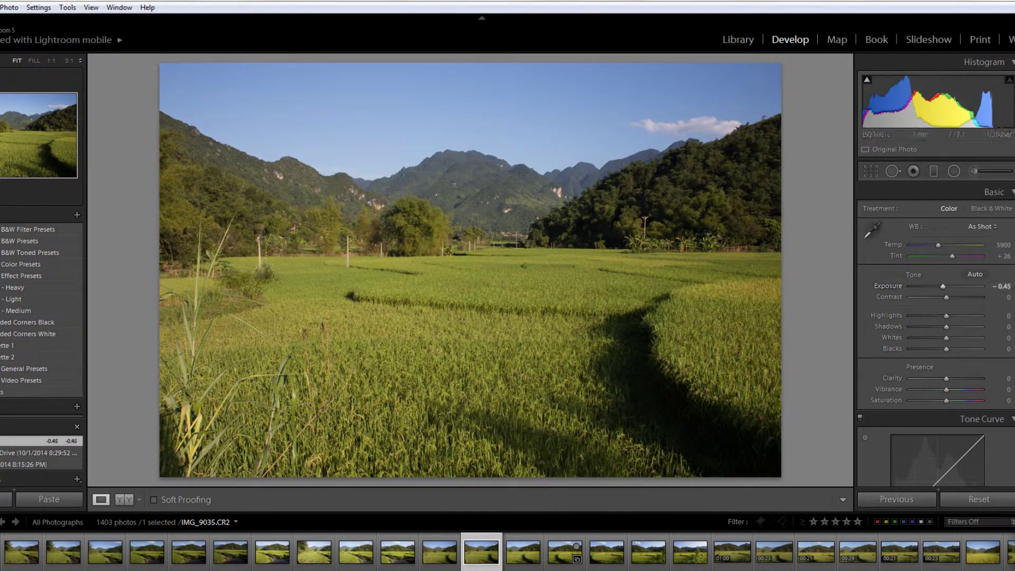
click(520, 566)
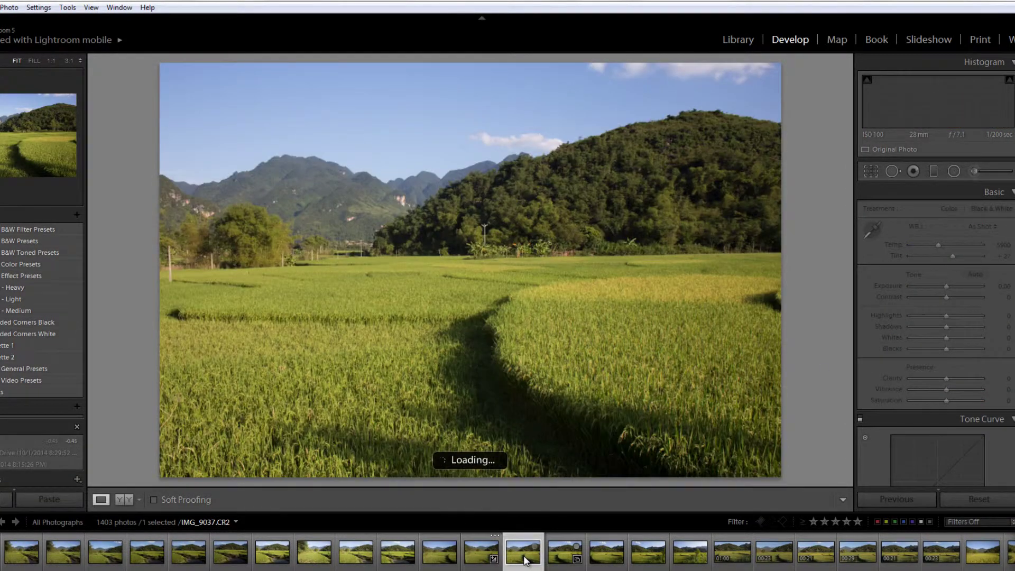
click(574, 566)
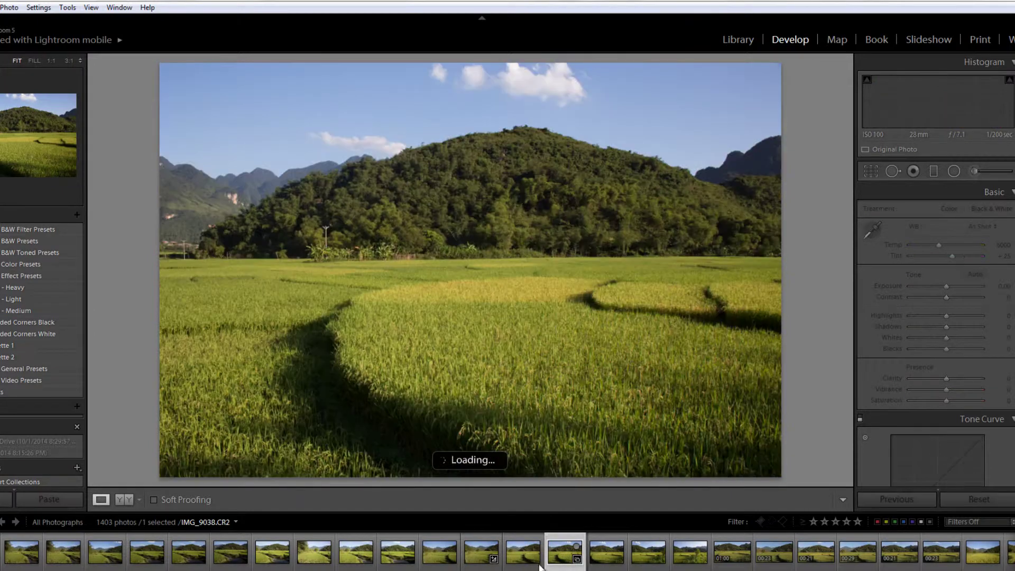
click(447, 554)
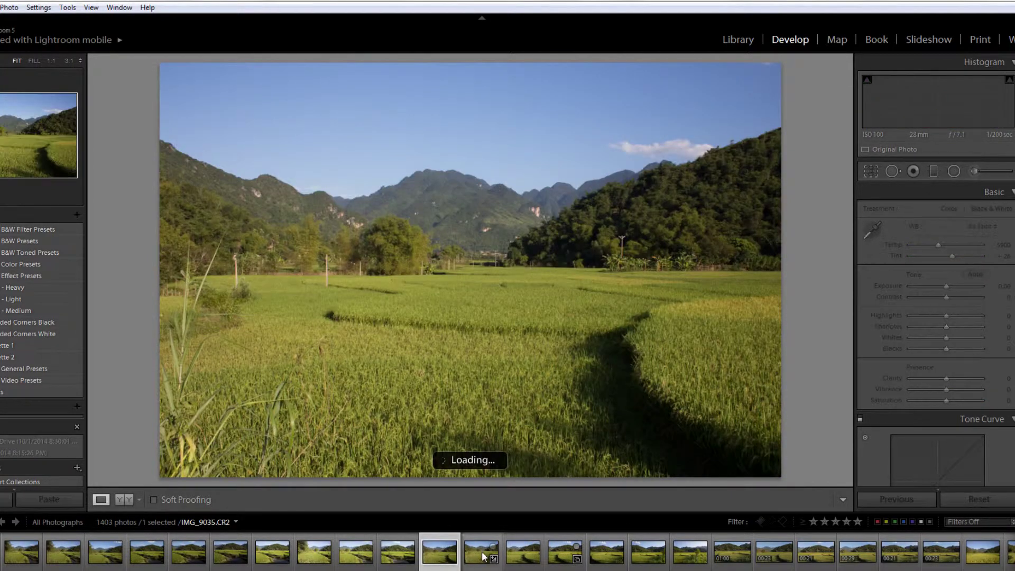
click(482, 554)
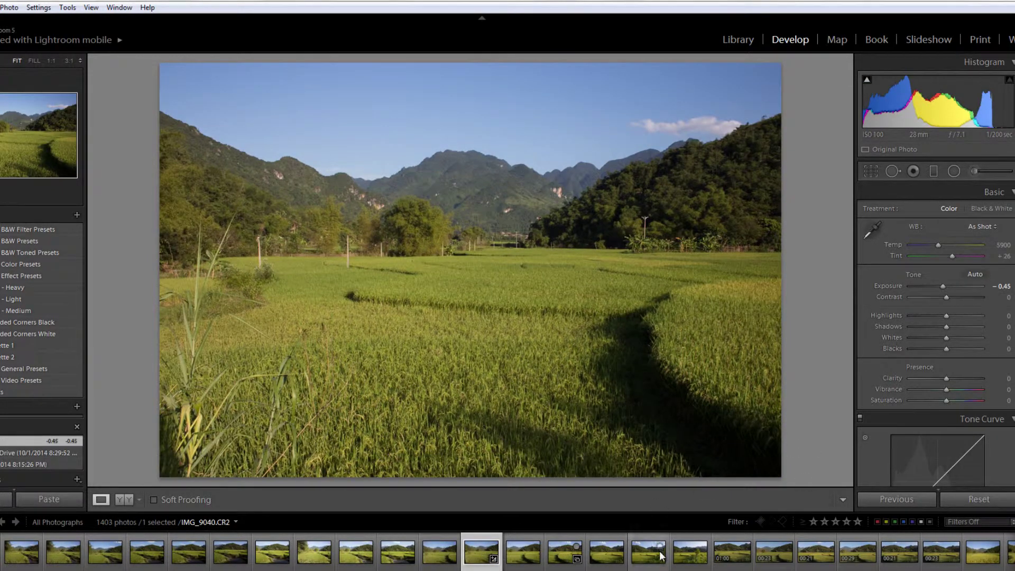
Select the six frames from IMG_9036.CR2 through IMG_9041.CR2, review their export settings, and cancel the export
shift+click(693, 552)
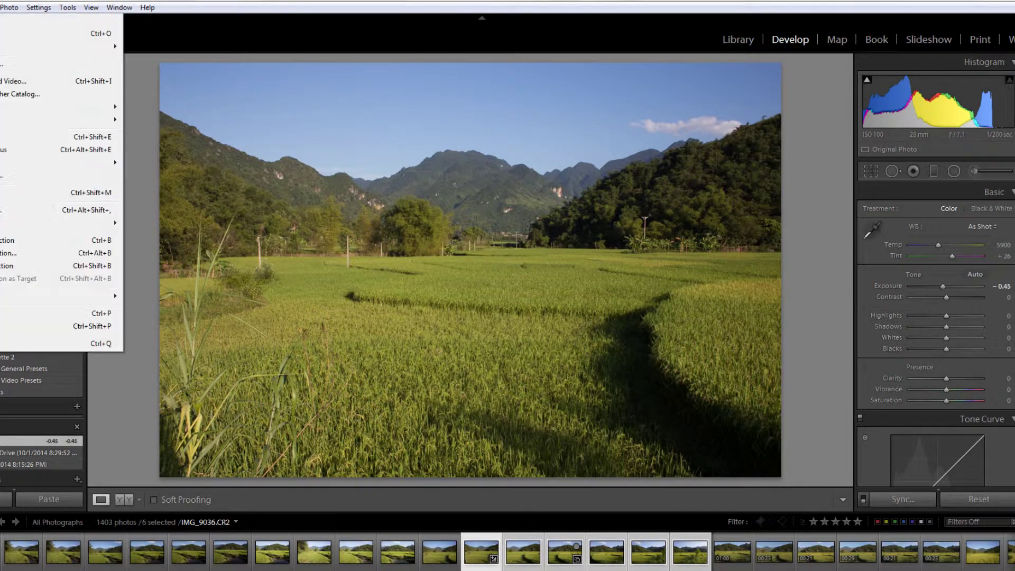
key(alt+f)
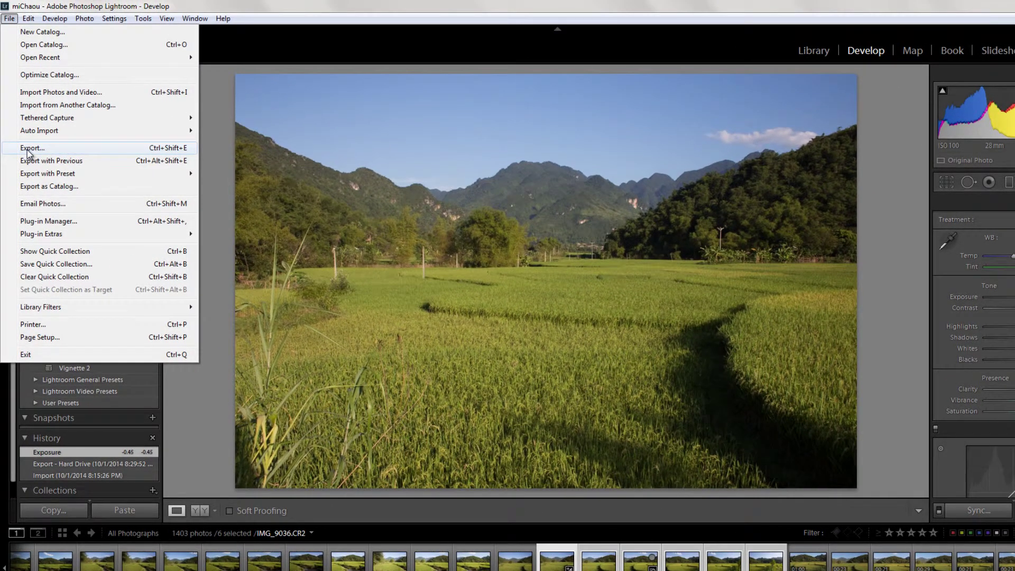
click(29, 150)
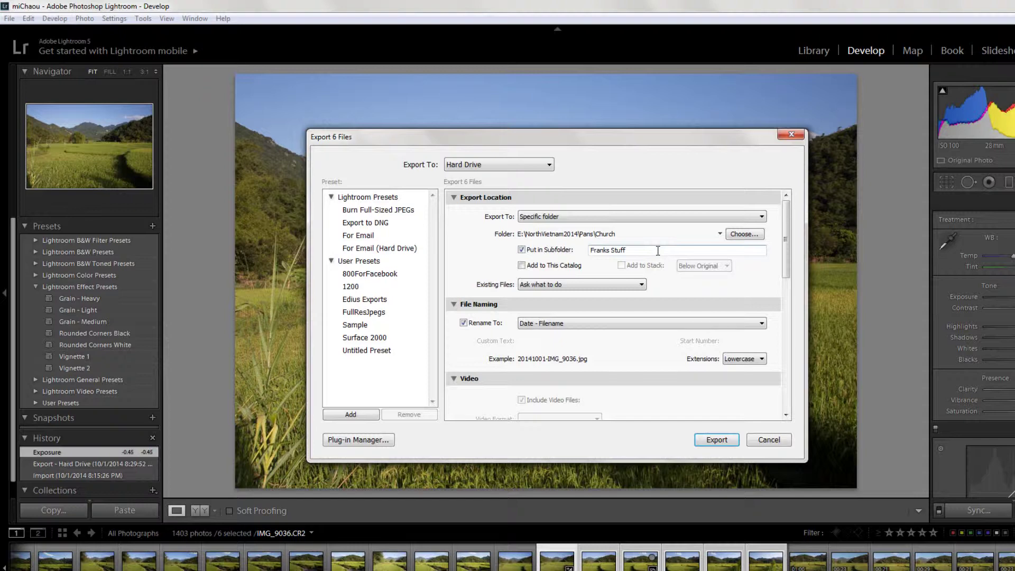
click(775, 444)
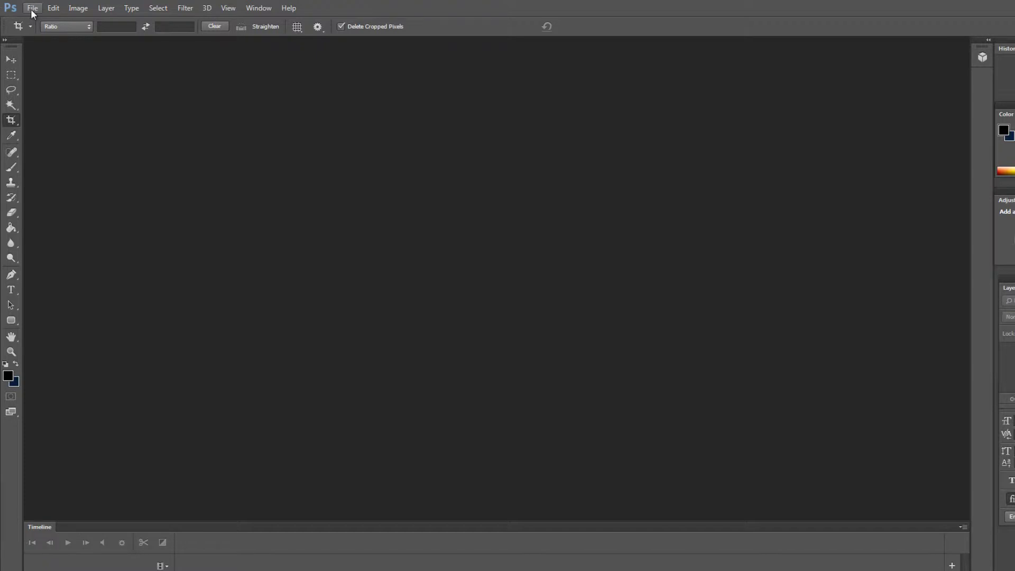
In Photoshop, run Photomerge with Auto layout and image blending on 20141001-IMG_9035.jpg through 20141001-IMG_9040.jpg from the MiChauRice01 folder
click(33, 12)
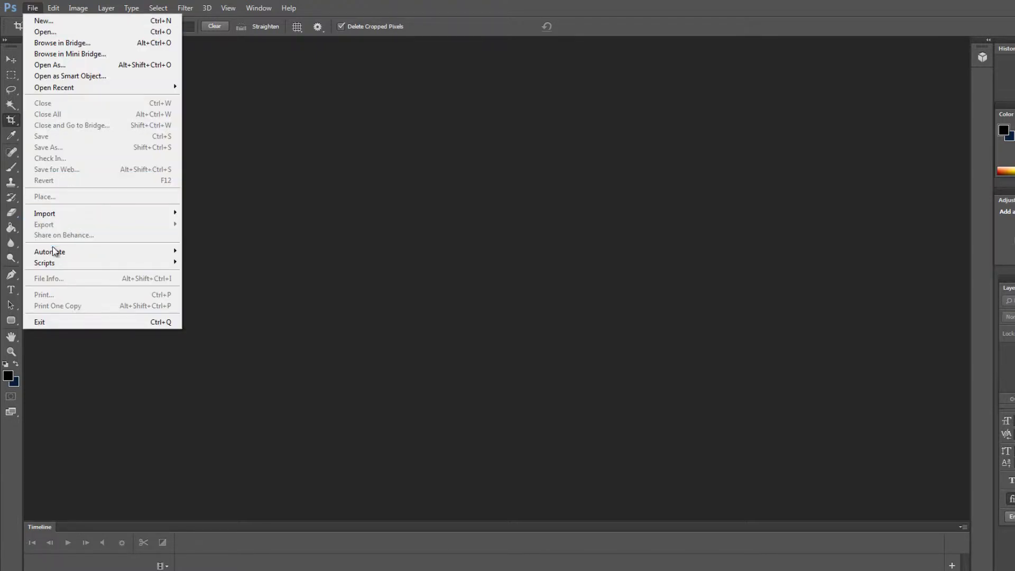
mouse_move(56, 255)
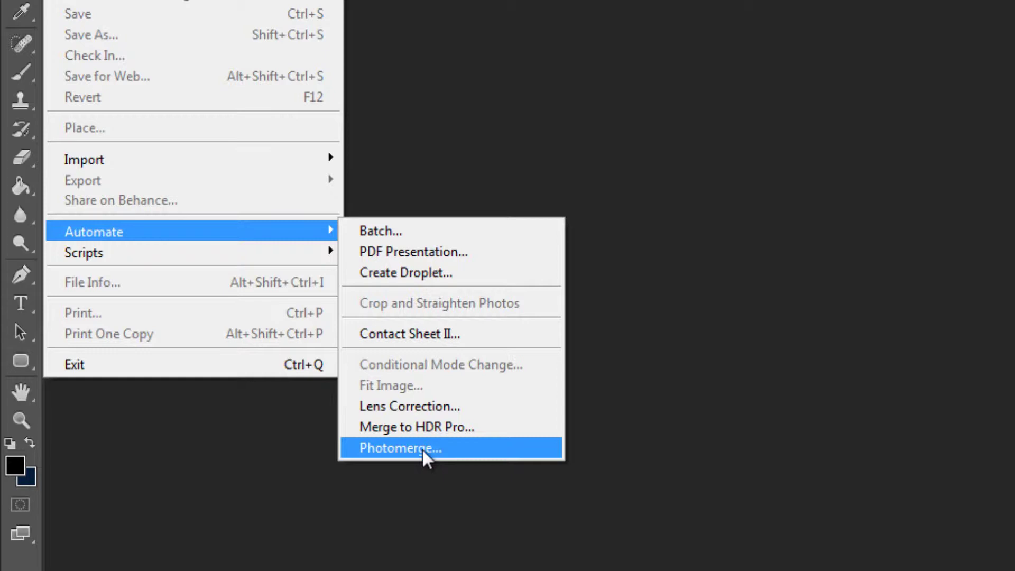
click(423, 450)
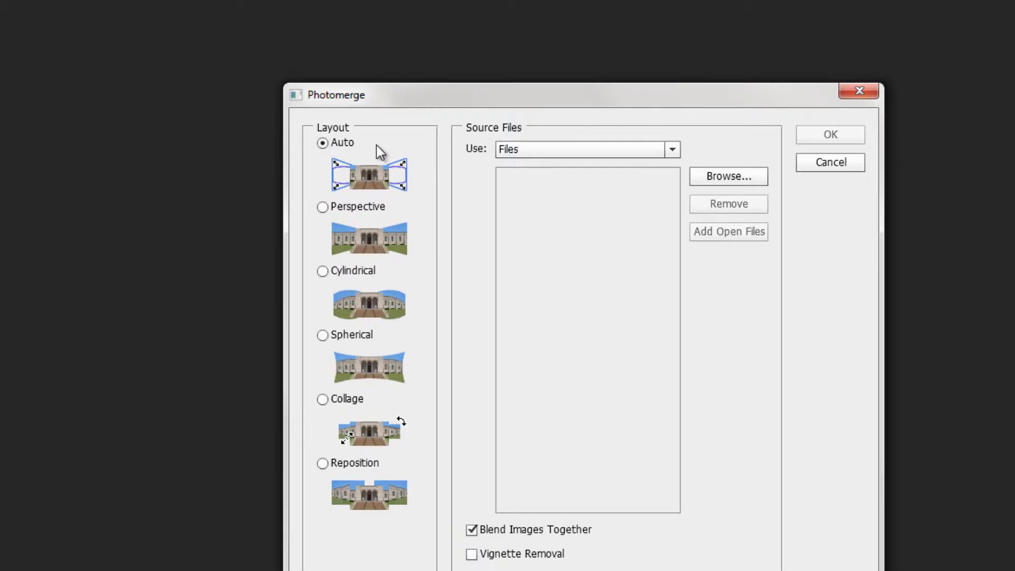
click(747, 184)
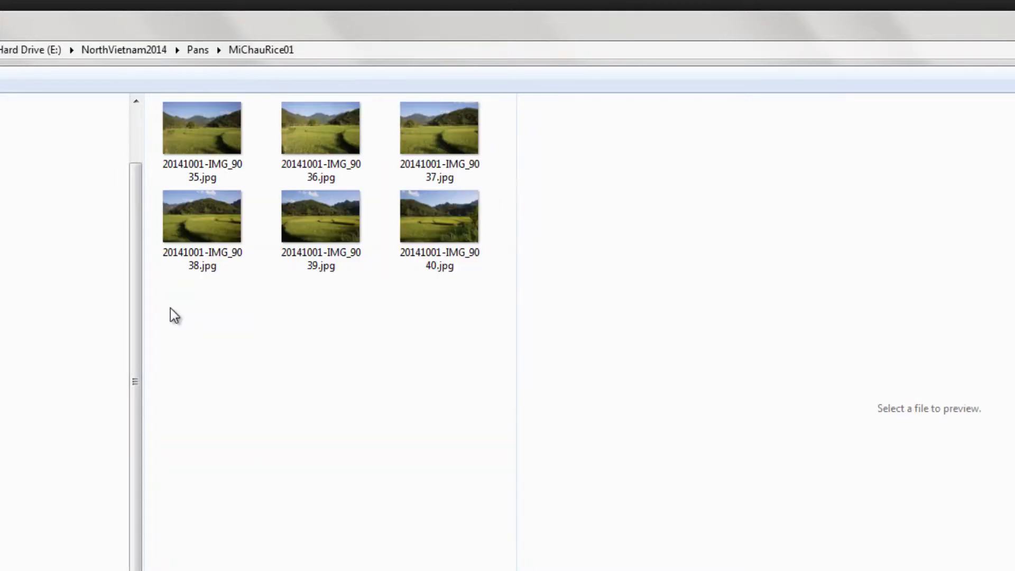
click(208, 125)
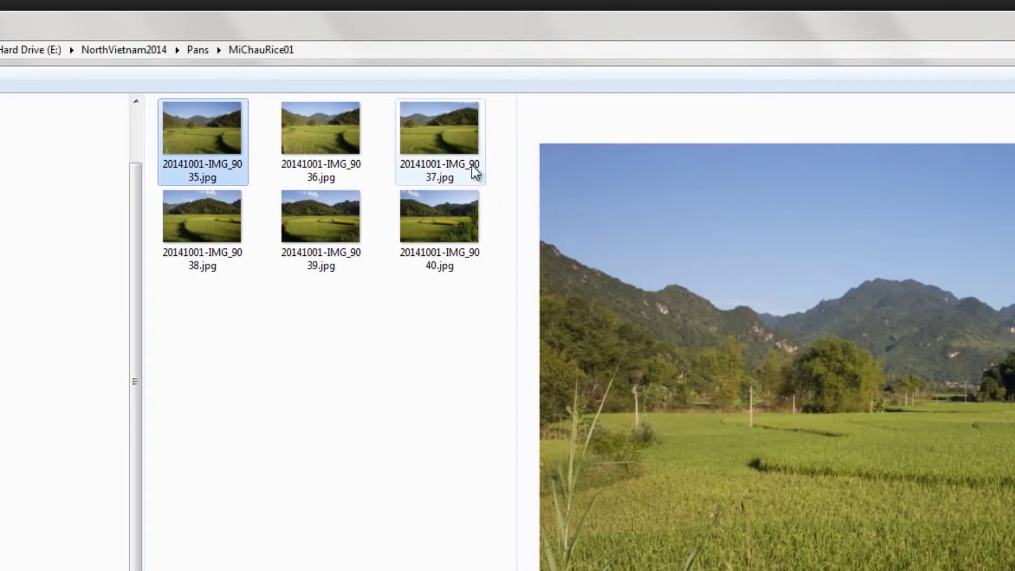
shift+click(440, 222)
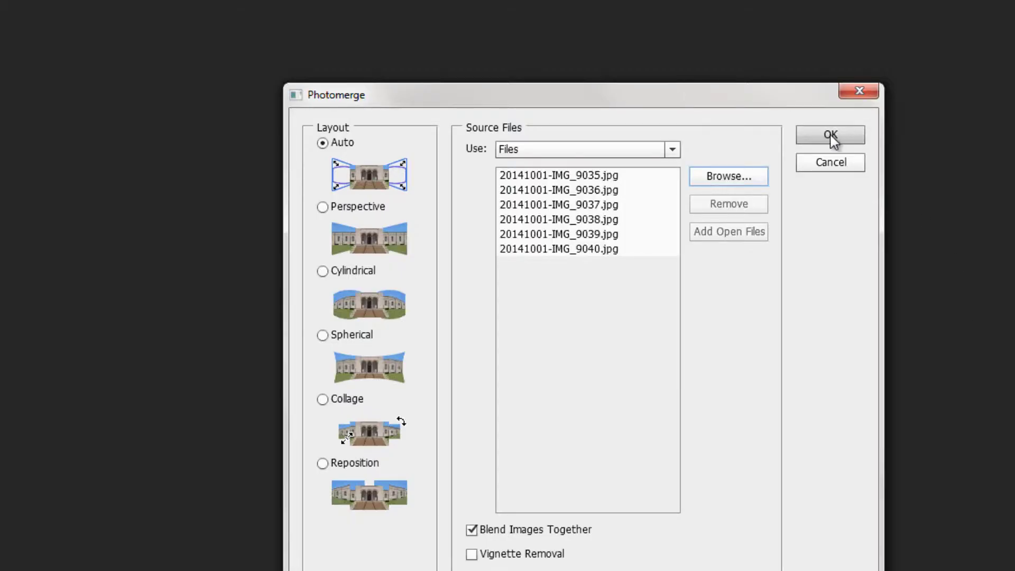
click(830, 135)
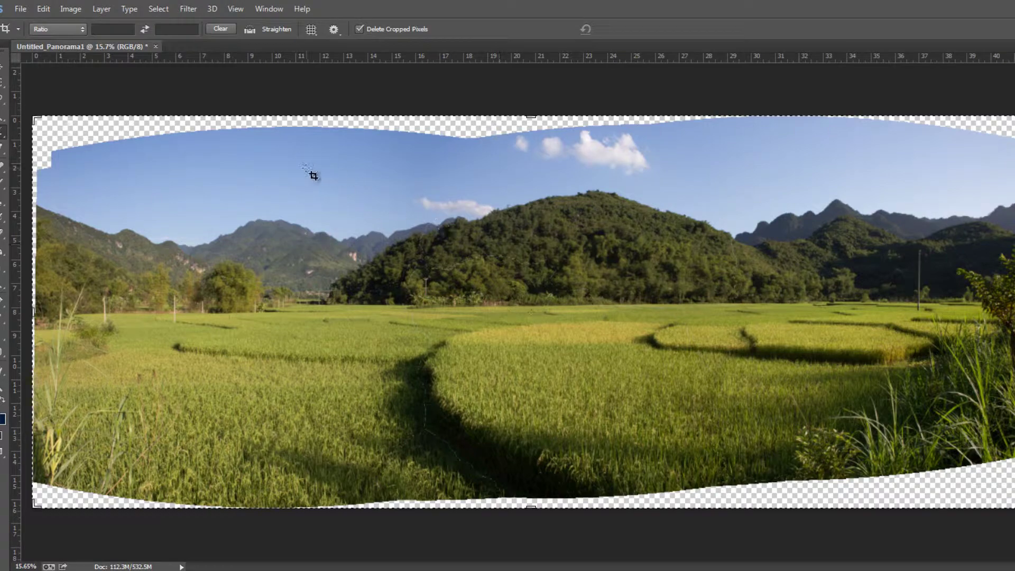
Flatten the merged panorama and pull the crop frame slightly inward on its left and right sides
click(99, 9)
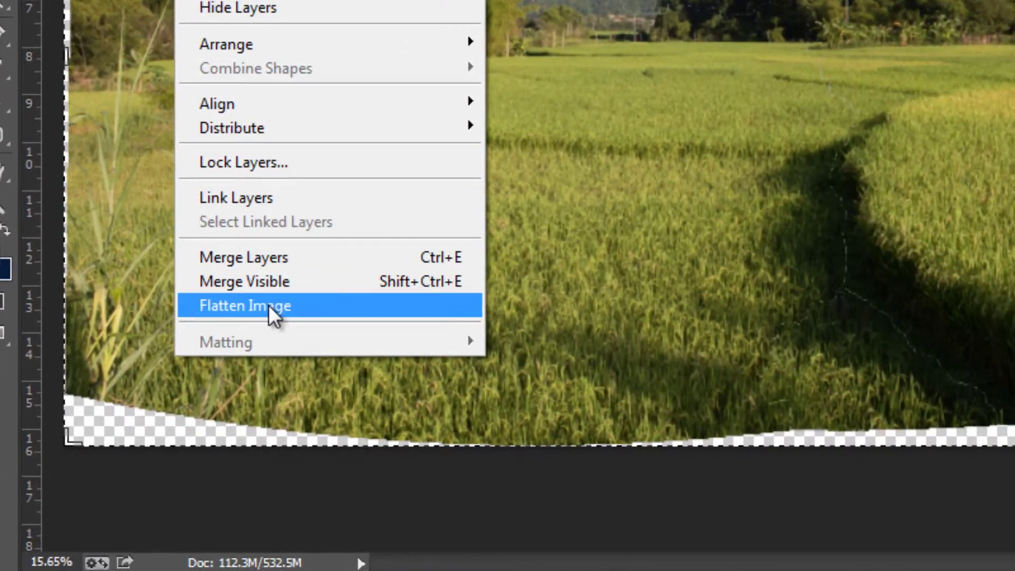
click(230, 346)
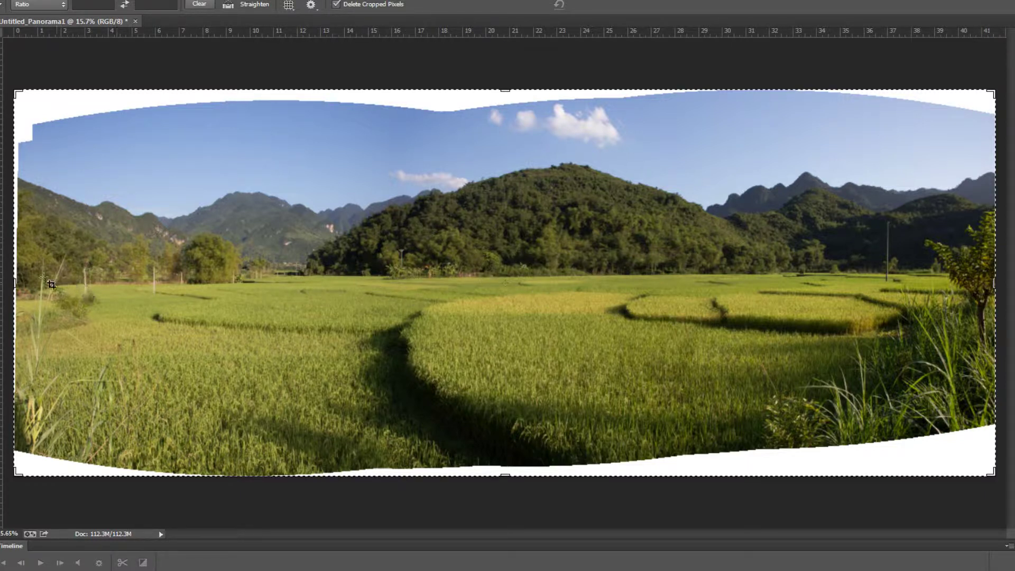
drag(16, 282, 63, 212)
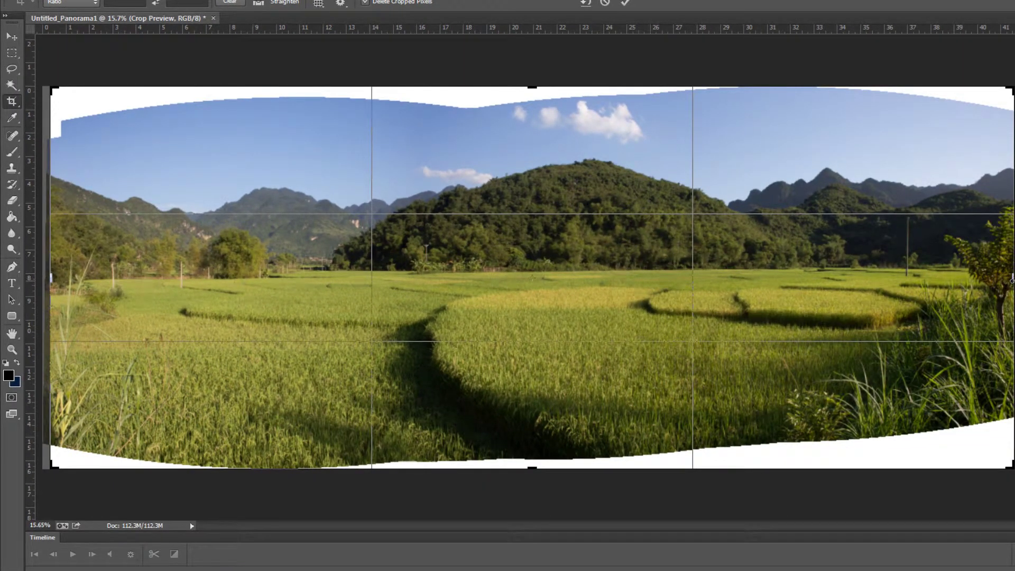
drag(1011, 280, 1009, 283)
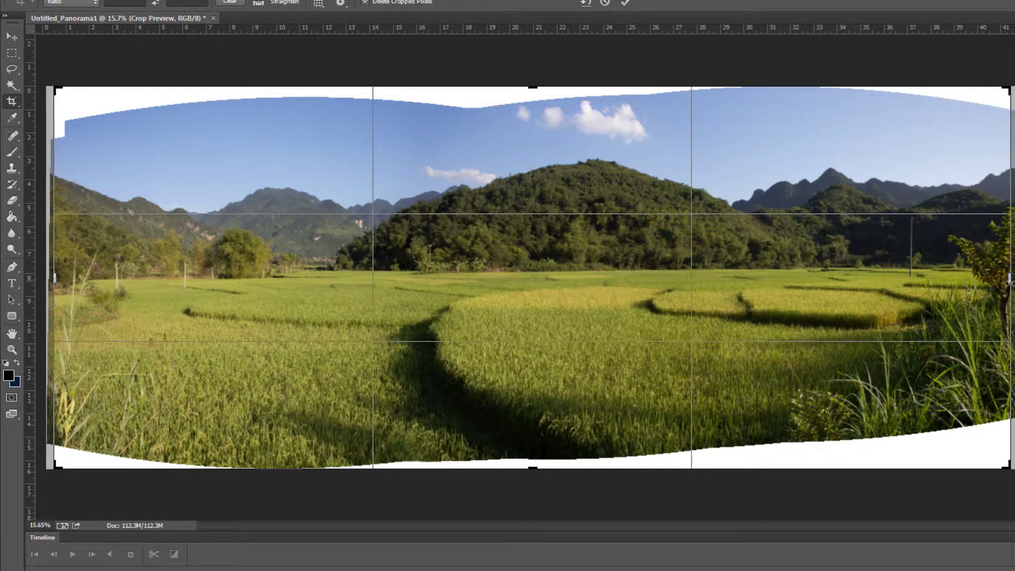
Bring the crop's upper and lower edges in past most of the white border, to about 13.7 in high, and apply it
drag(533, 87, 534, 99)
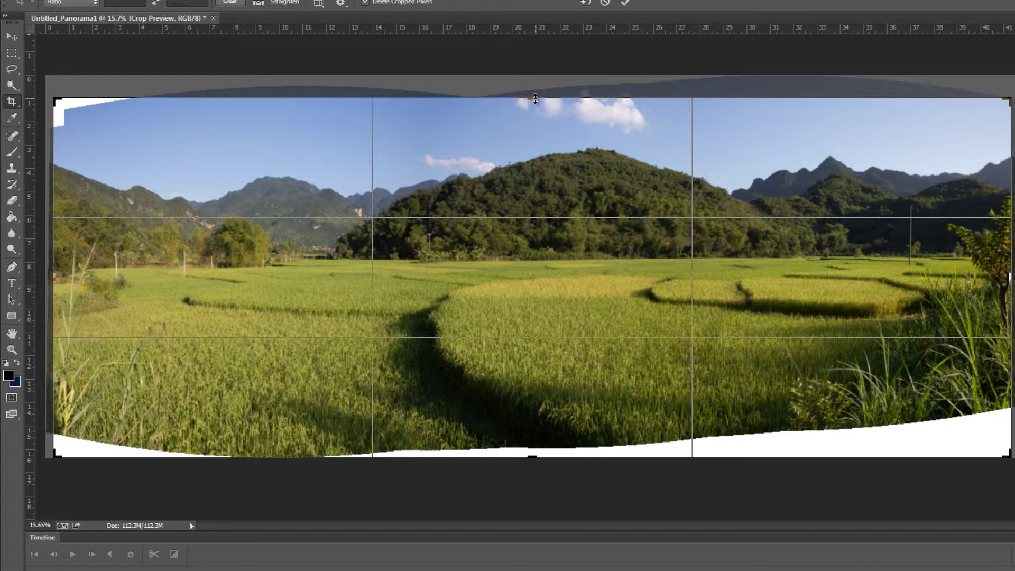
drag(535, 97, 540, 101)
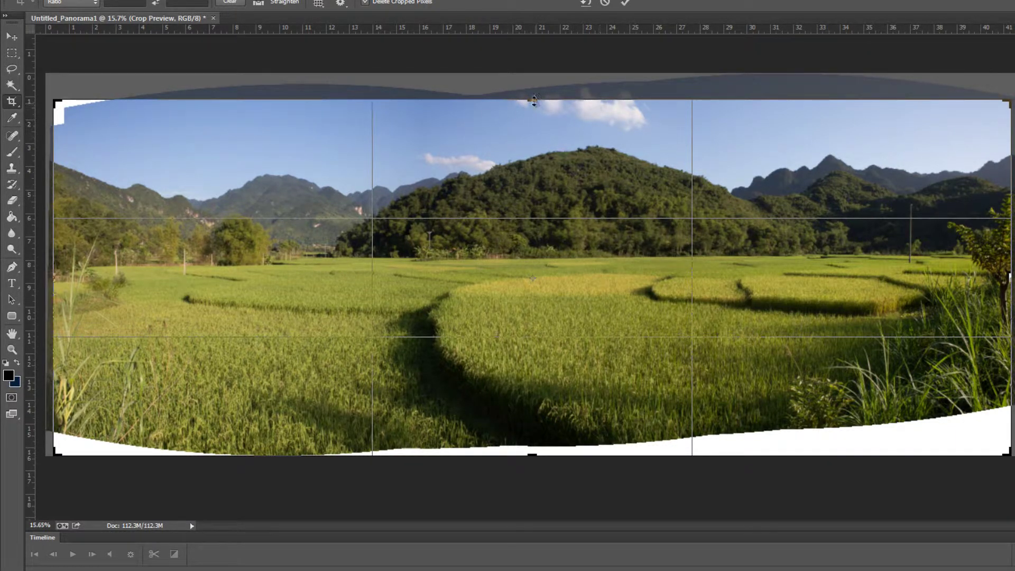
drag(535, 100, 534, 98)
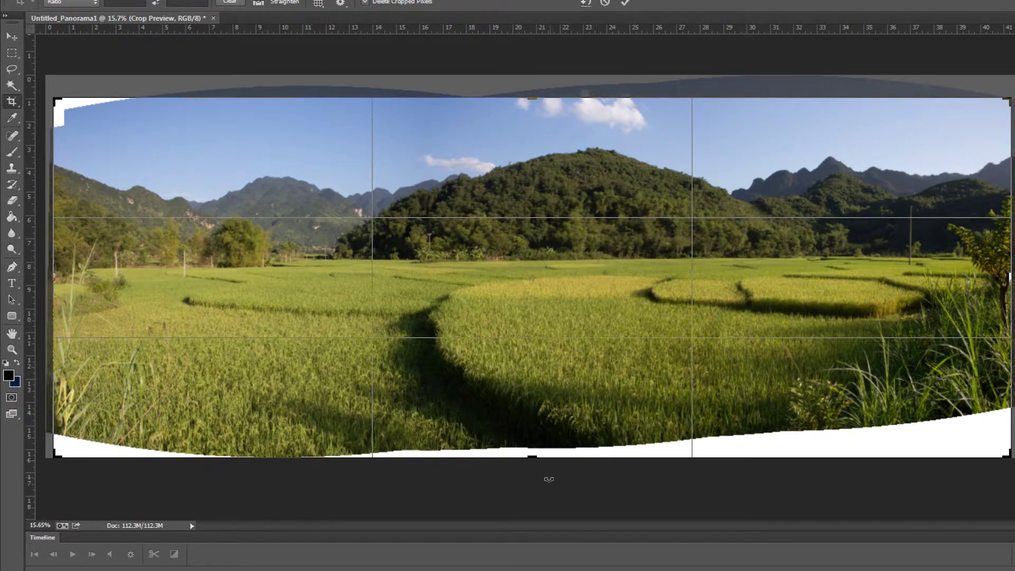
drag(531, 454, 540, 441)
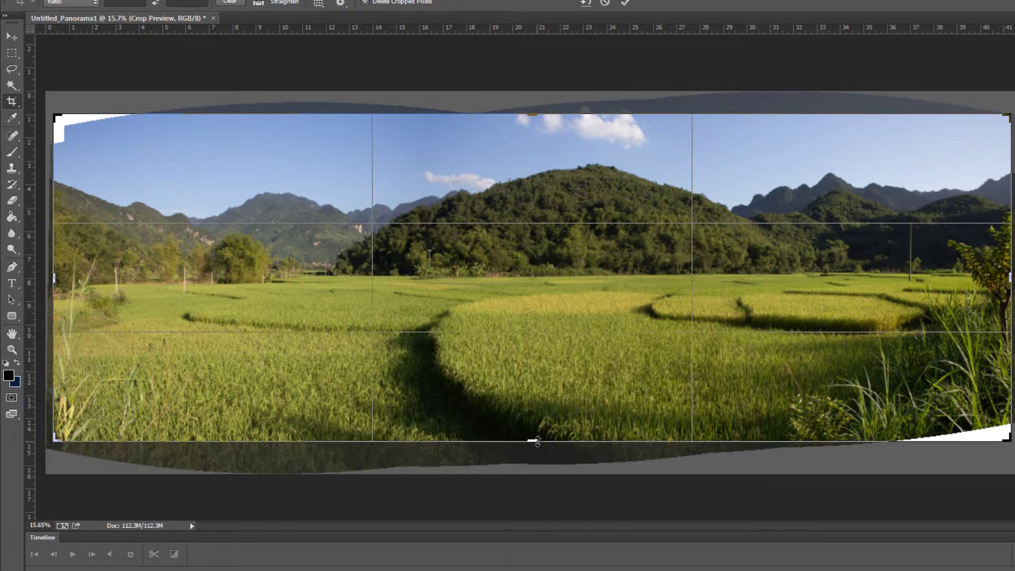
drag(537, 441, 537, 438)
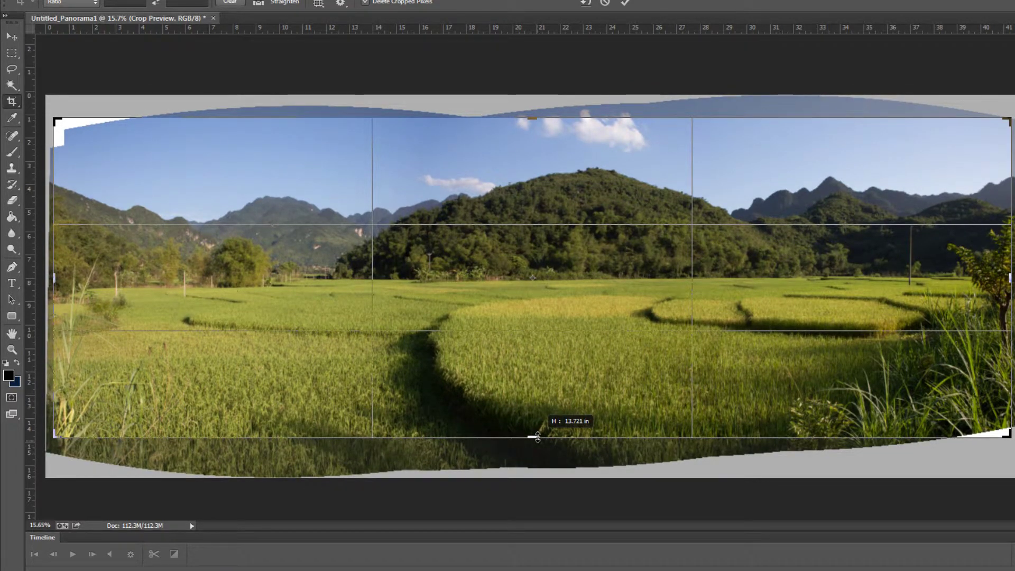
drag(537, 437, 537, 437)
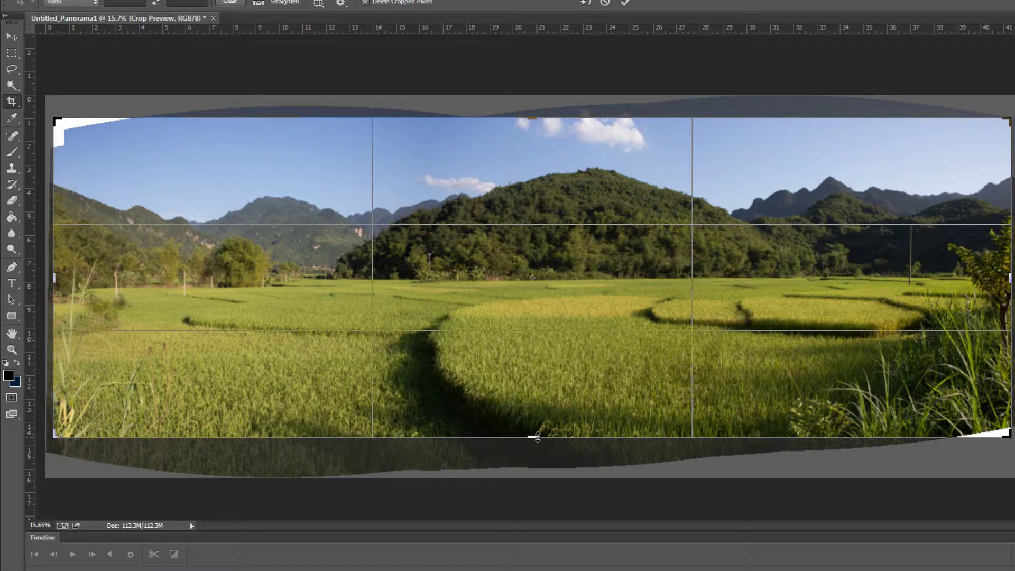
key(Return)
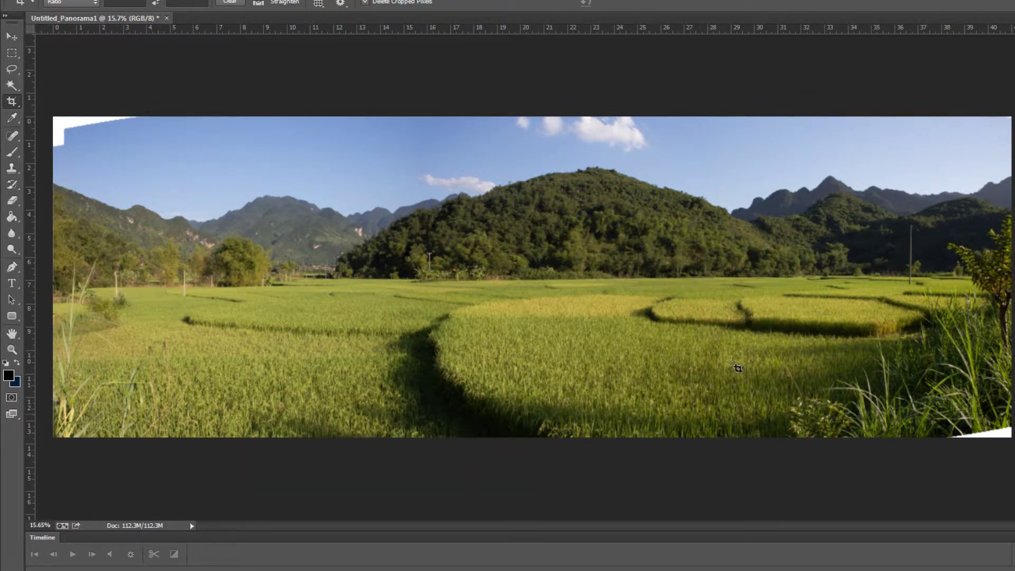
Clone nearby sky over the white gap in the panorama's upper-left corner using a 226 px Clone Stamp brush
click(11, 169)
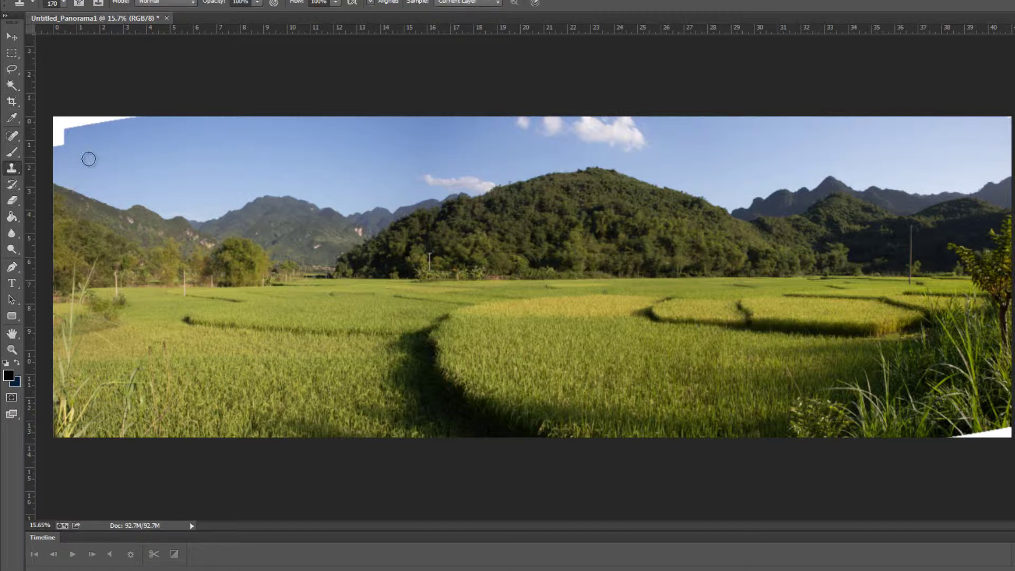
right_click(148, 139)
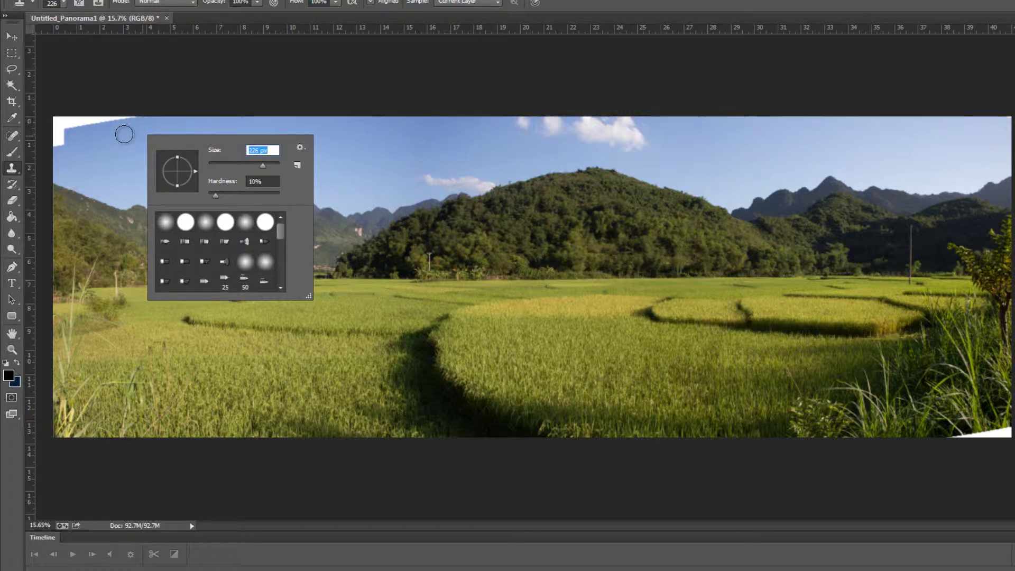
click(124, 135)
click(578, 226)
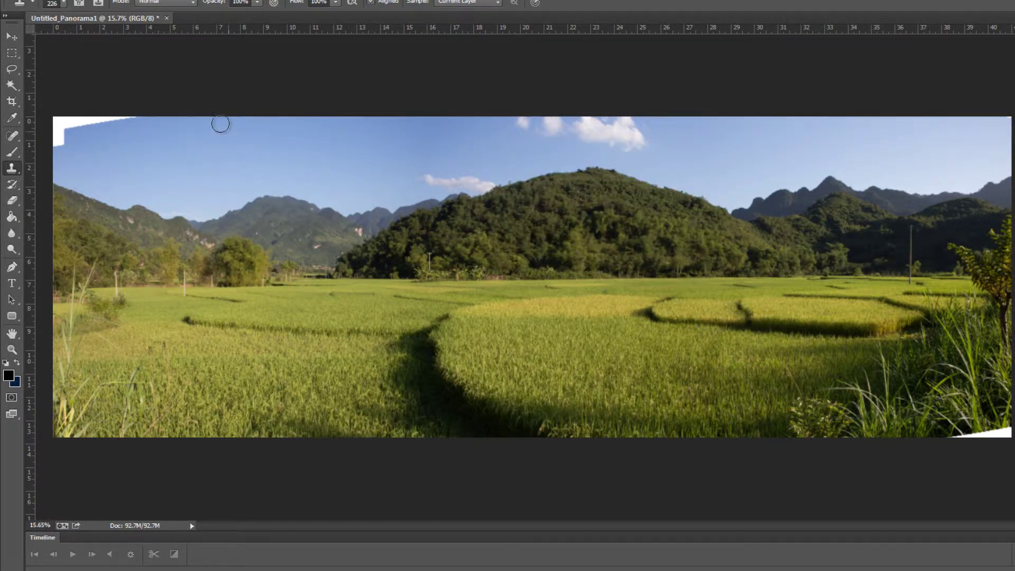
alt+click(168, 129)
mouse_move(120, 127)
mouse_down()
mouse_move(143, 123)
mouse_move(59, 122)
mouse_move(93, 116)
mouse_move(69, 111)
mouse_up()
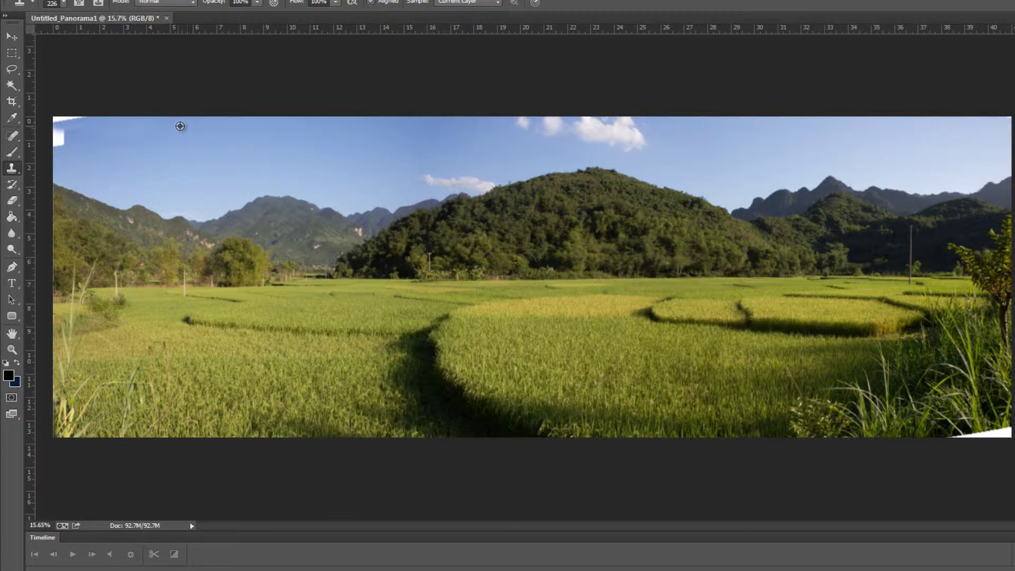
mouse_move(79, 122)
mouse_down()
mouse_move(57, 121)
mouse_move(61, 135)
mouse_move(49, 140)
mouse_up()
Resample clean sky and clone over the patched upper-left area to even out its blend with the surroundings
alt+click(113, 132)
alt+click(130, 140)
alt+click(160, 142)
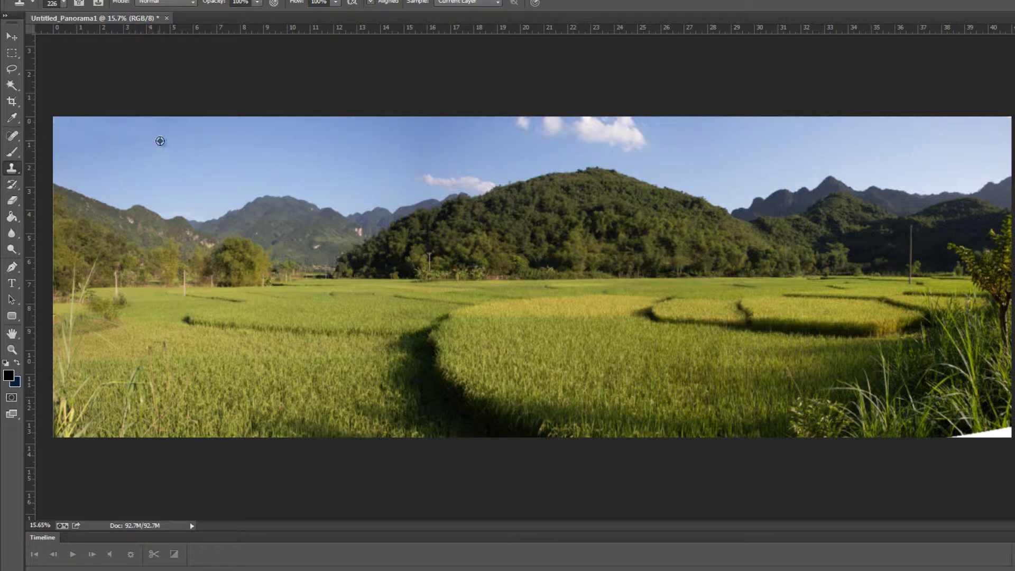
drag(113, 140, 57, 124)
drag(181, 136, 68, 127)
Set the Clone Stamp brush to 97 px and sample clean sky to patch the panorama's upper-right corner
mouse_move(1012, 127)
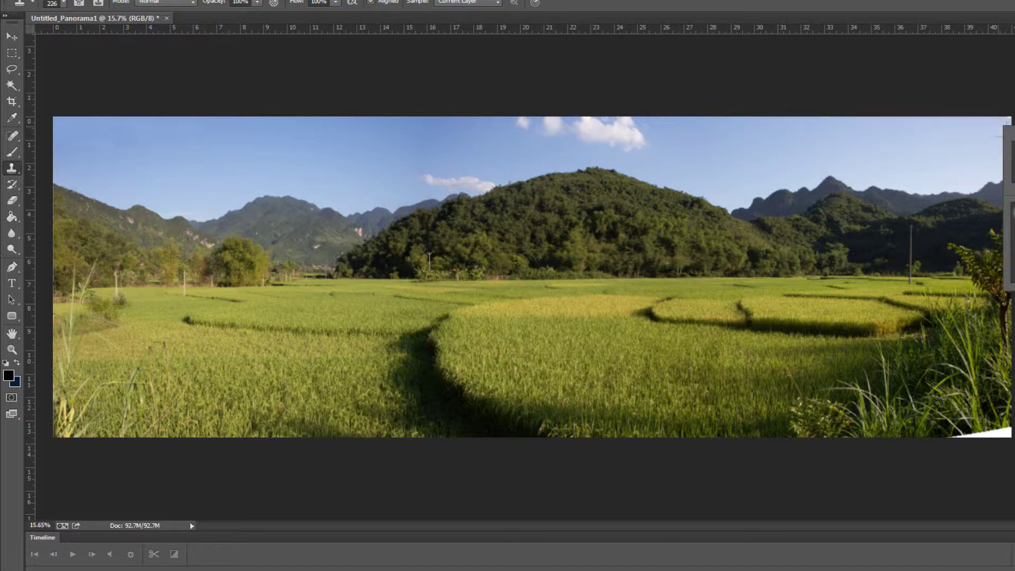
right_click(996, 121)
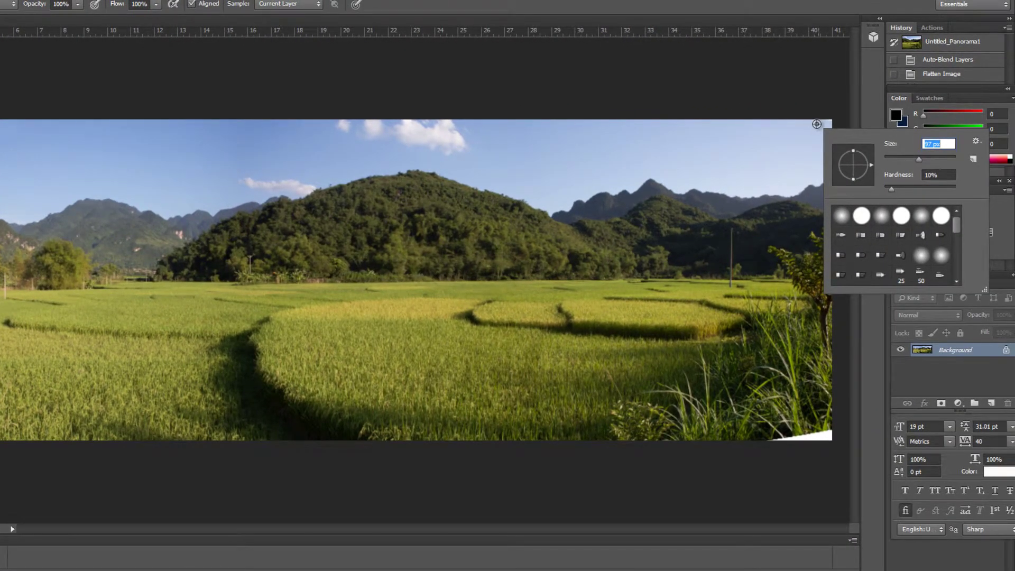
key(Escape)
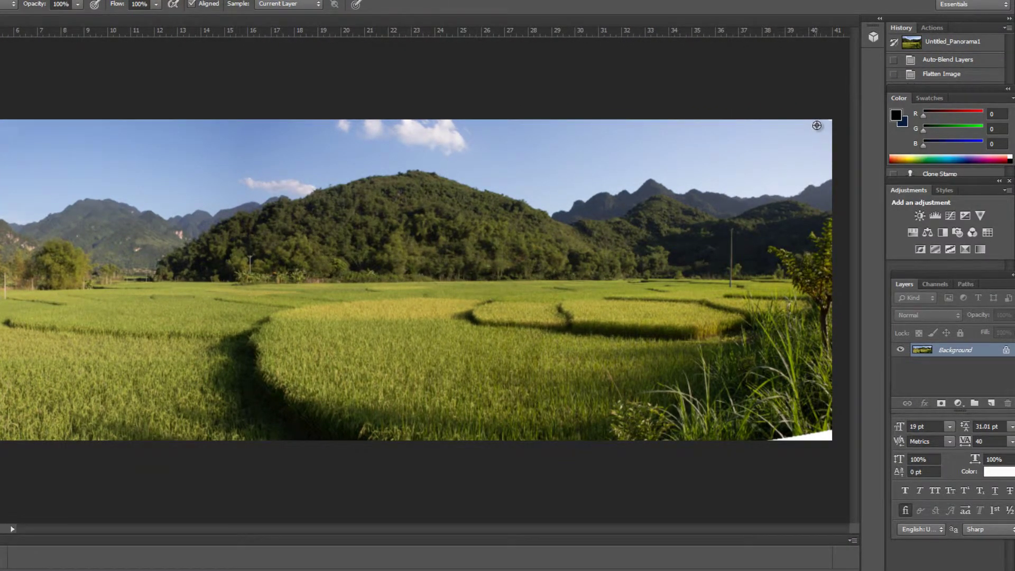
alt+click(817, 125)
Enlarge the Clone Stamp brush and clone nearby grass over the white gap in the panorama's lower-right corner
right_click(794, 404)
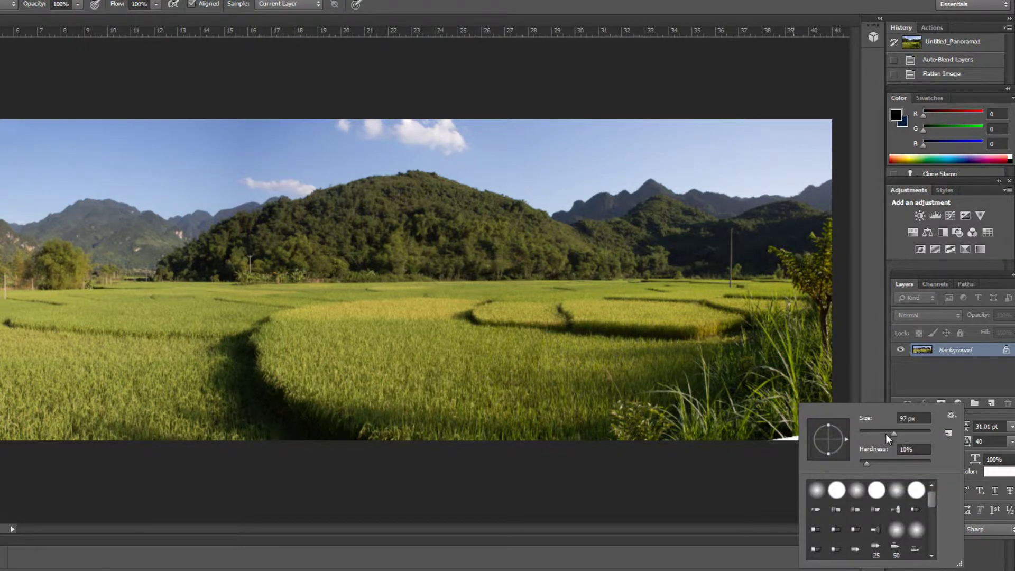
drag(896, 434, 916, 433)
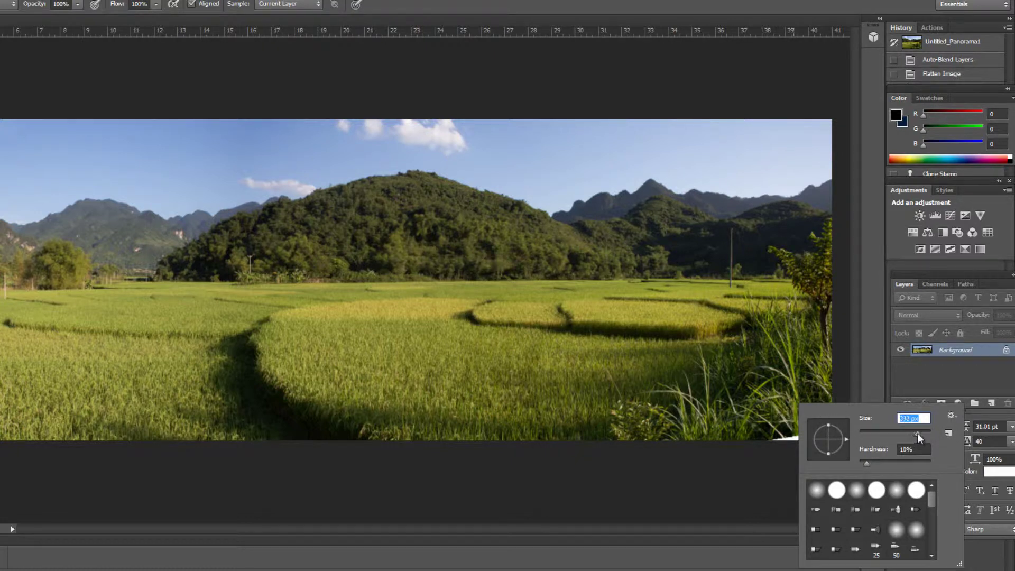
click(813, 381)
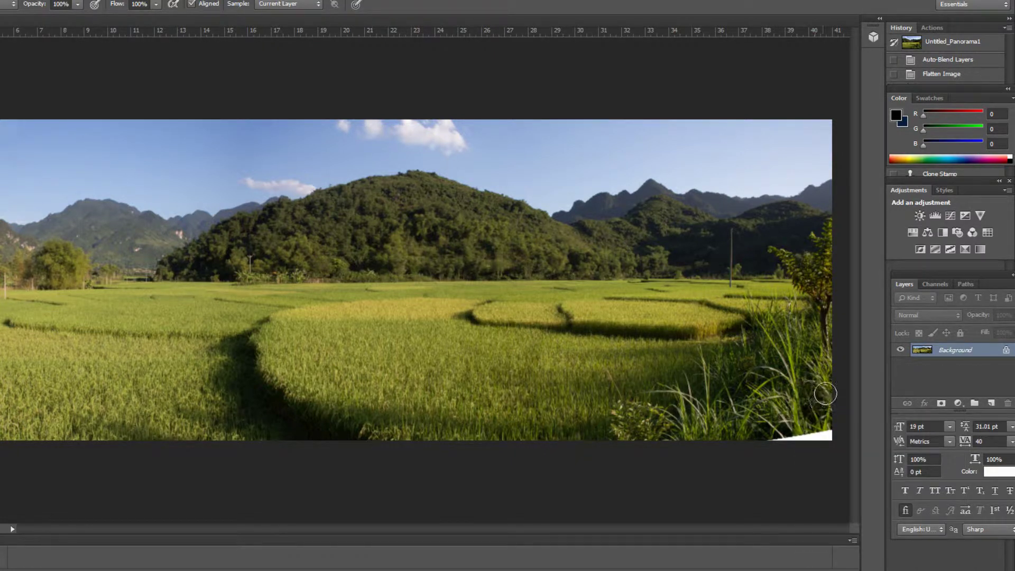
mouse_move(814, 431)
mouse_down()
mouse_move(793, 425)
mouse_move(809, 400)
mouse_up()
mouse_move(797, 410)
mouse_down()
mouse_move(803, 439)
mouse_move(793, 426)
mouse_move(792, 442)
mouse_move(778, 436)
mouse_move(779, 446)
mouse_move(828, 432)
mouse_move(799, 442)
mouse_up()
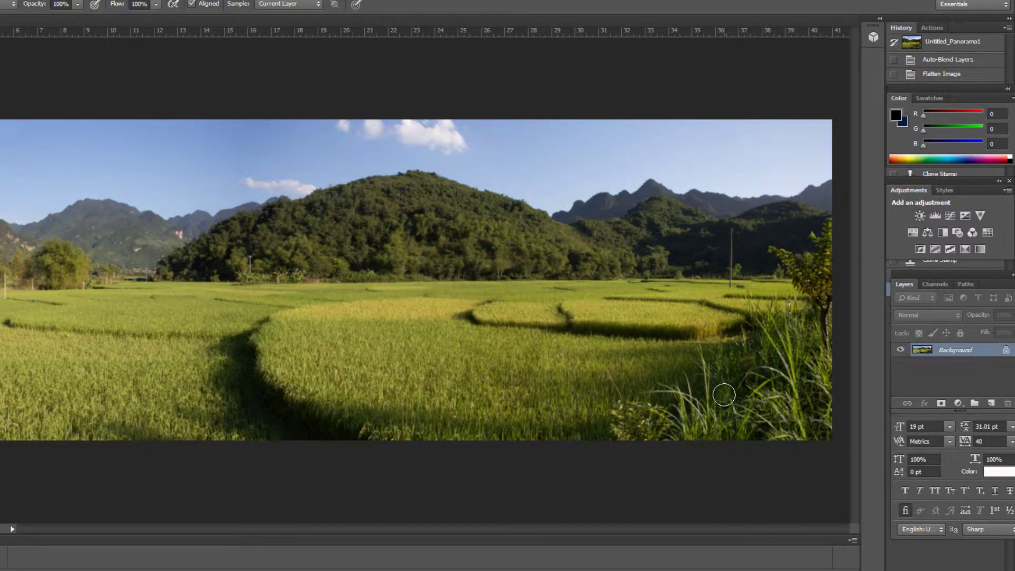
key(m)
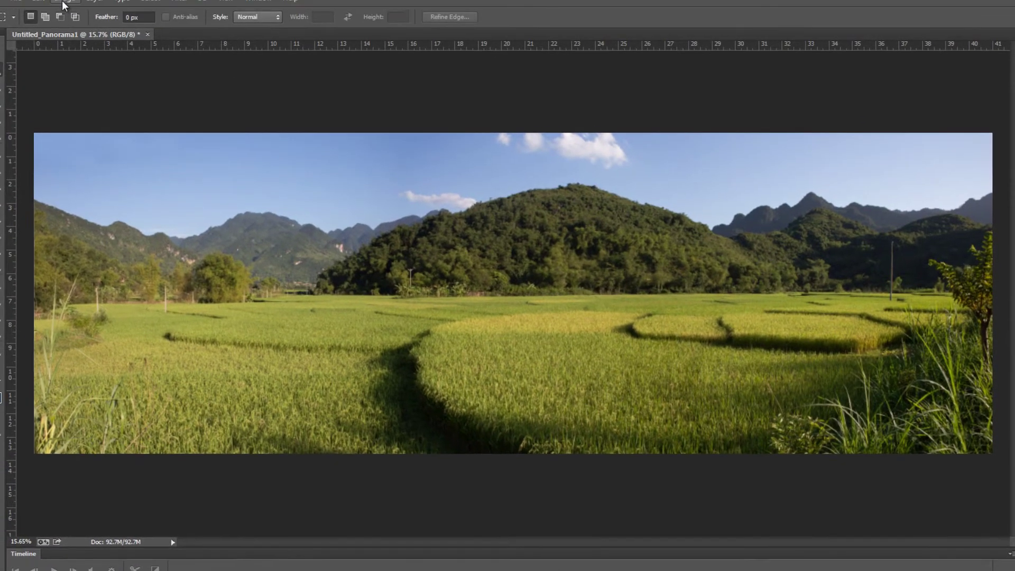
Darken the panorama slightly with Curves on the RGB channel, using points 48 to 44, 222 to 218 and 154 to 142
click(66, 21)
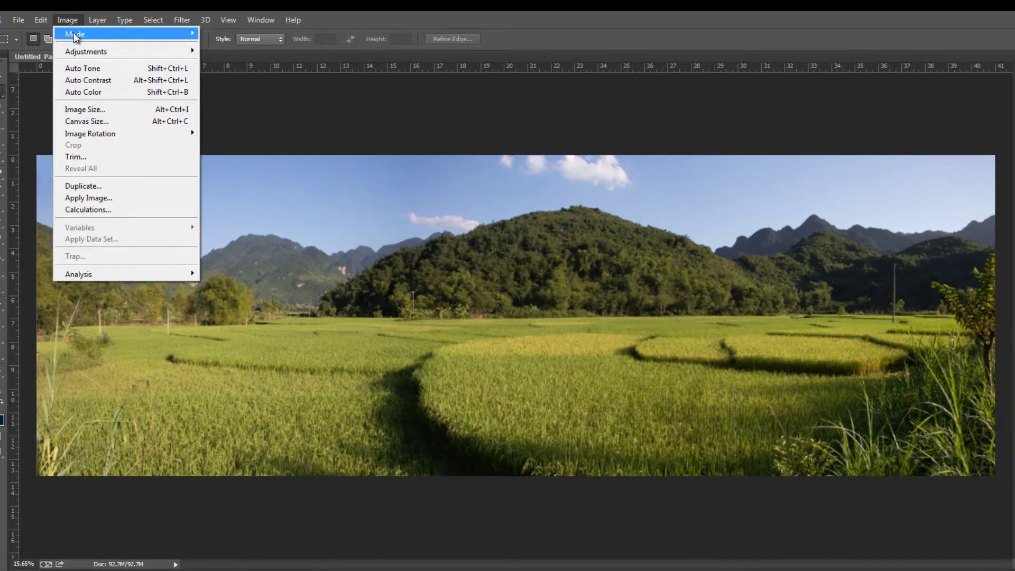
mouse_move(100, 52)
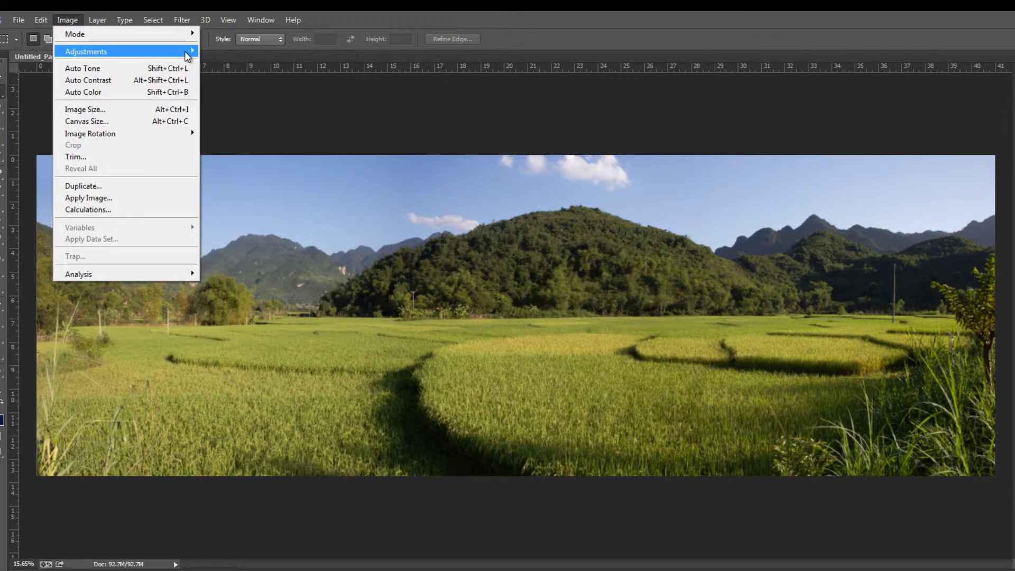
click(228, 78)
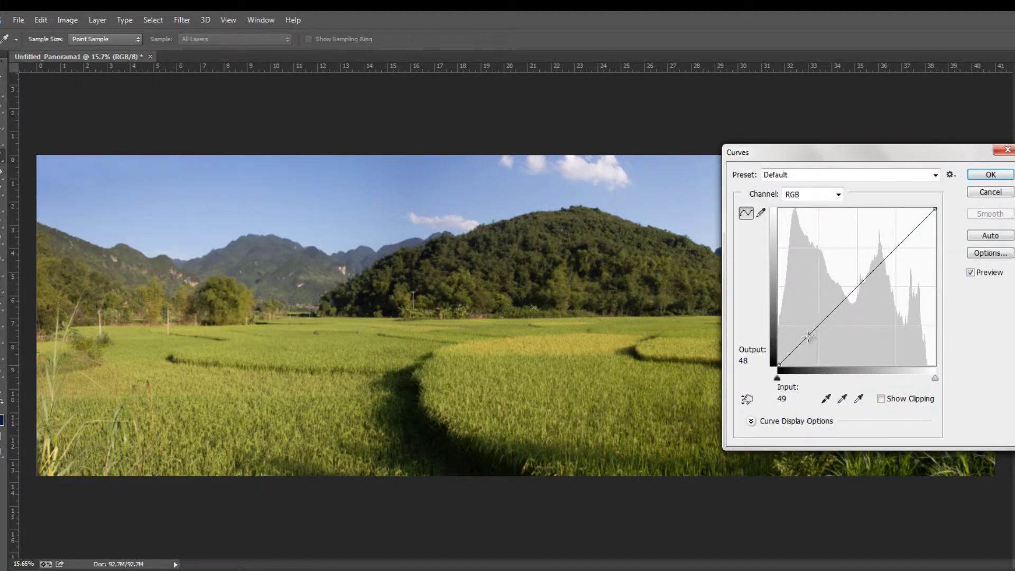
drag(810, 335, 808, 338)
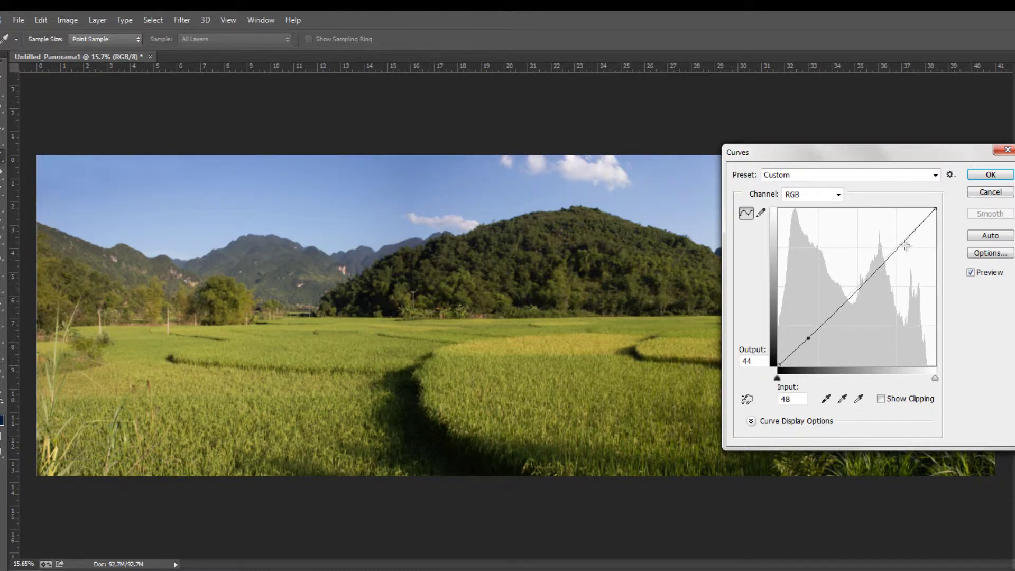
click(915, 231)
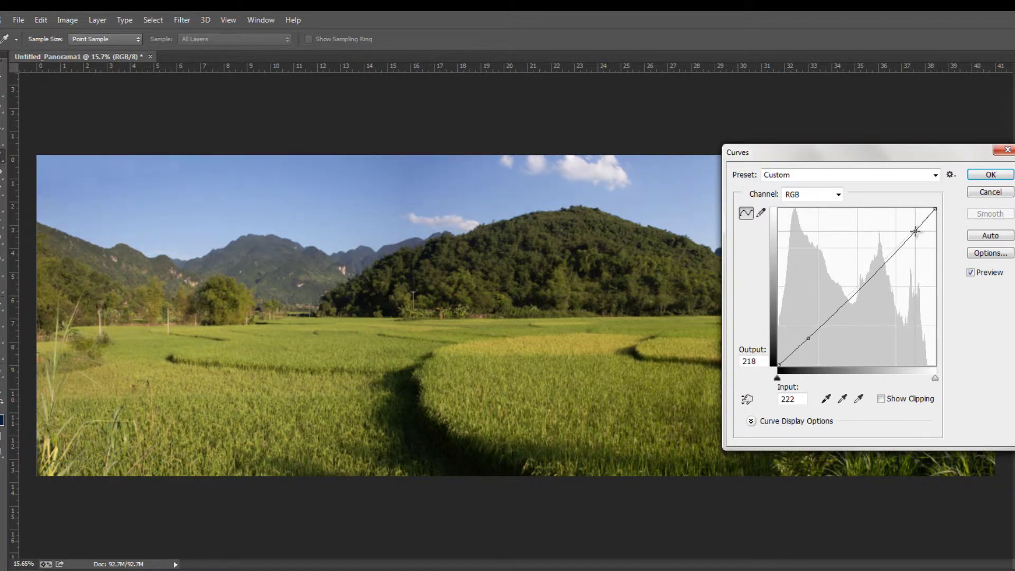
mouse_move(862, 284)
mouse_down()
mouse_move(862, 292)
mouse_move(873, 277)
mouse_up()
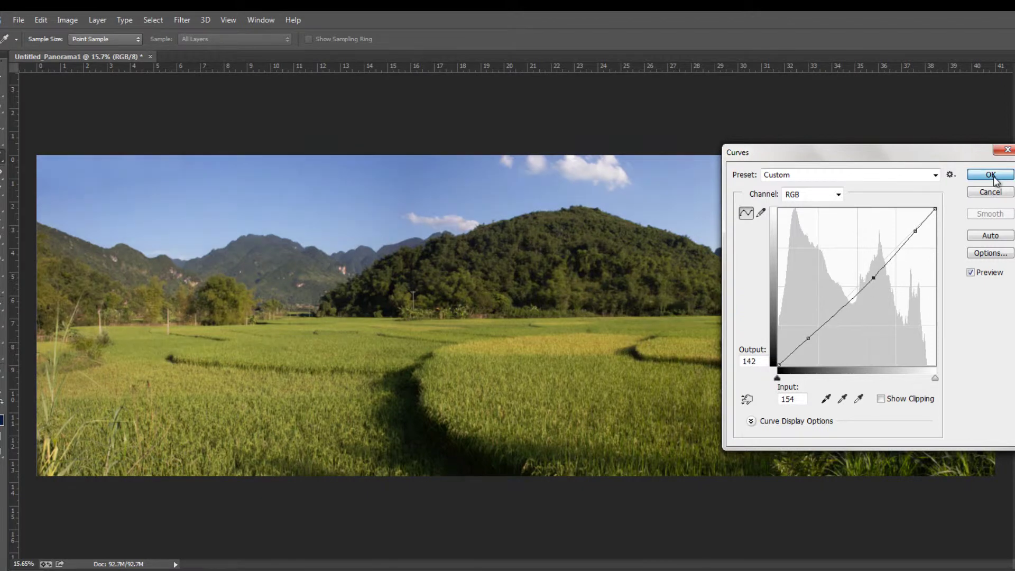
click(991, 175)
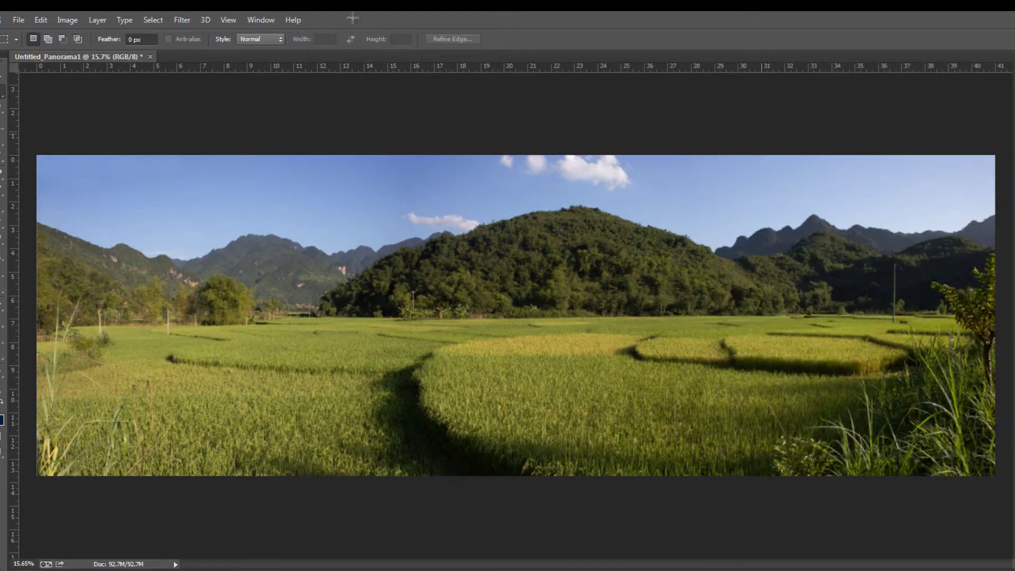
Raise the Master saturation of the panorama slightly with a Hue/Saturation adjustment and apply it
click(92, 21)
mouse_move(67, 20)
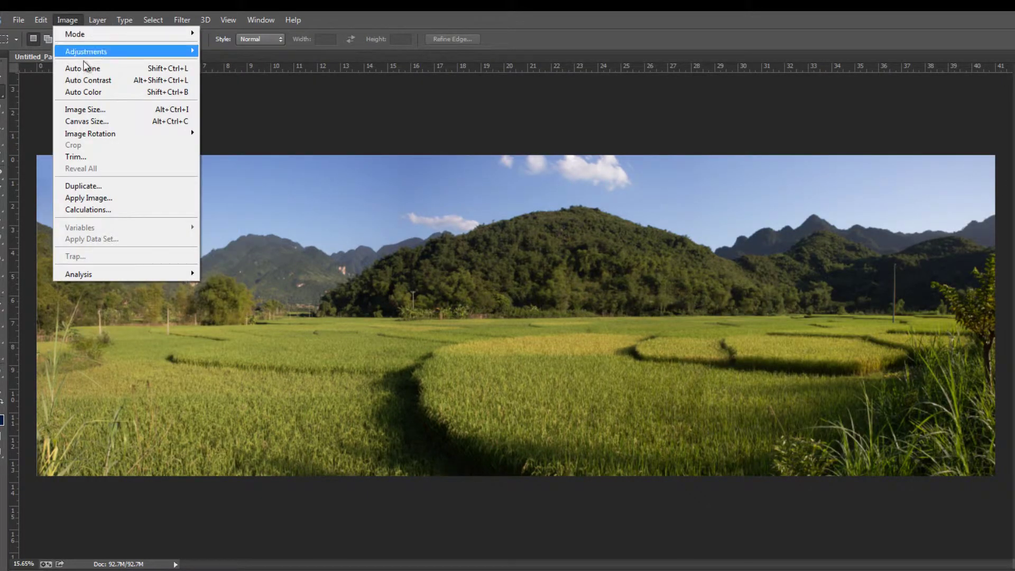
mouse_move(136, 53)
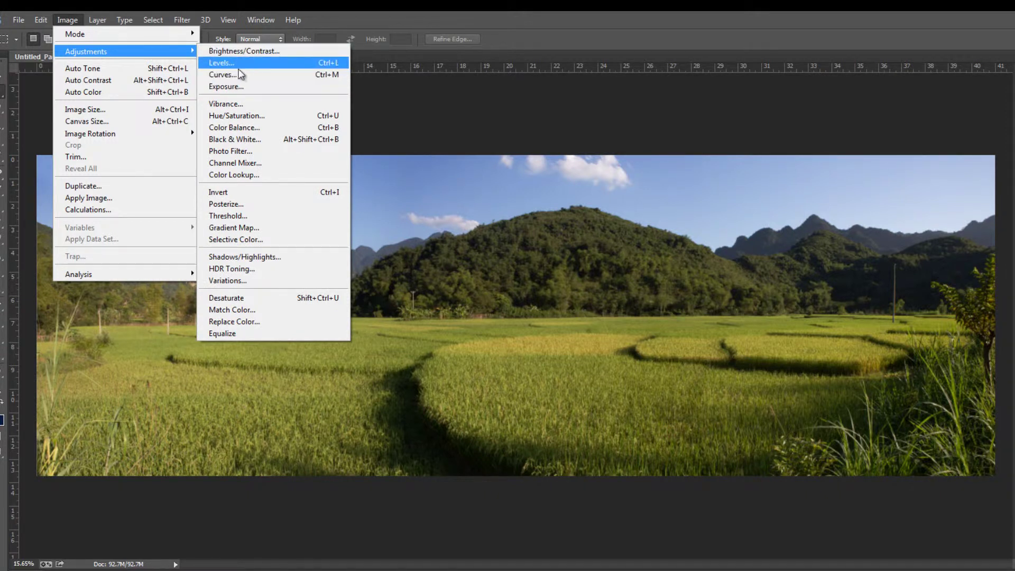
click(241, 115)
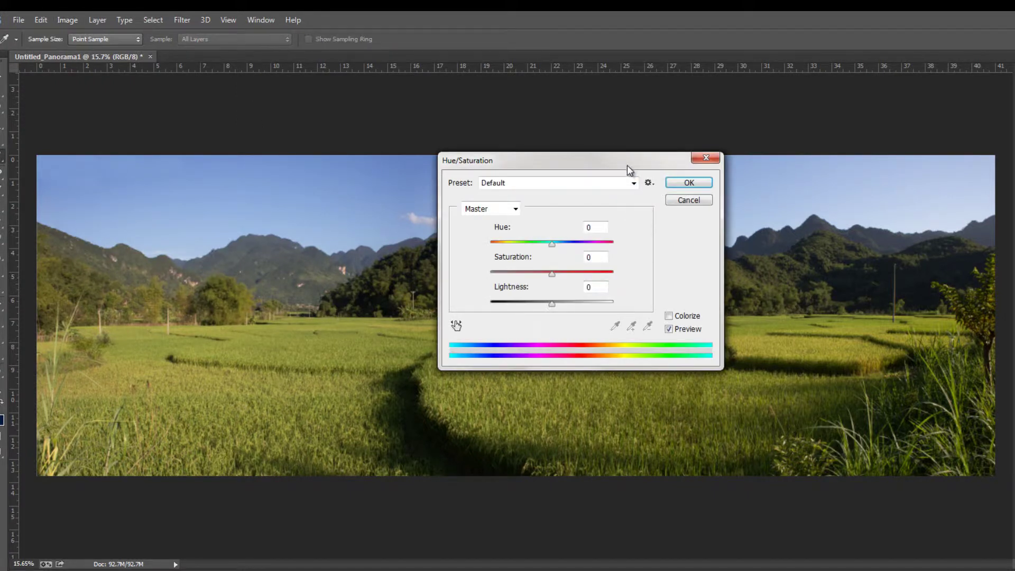
drag(629, 168, 856, 357)
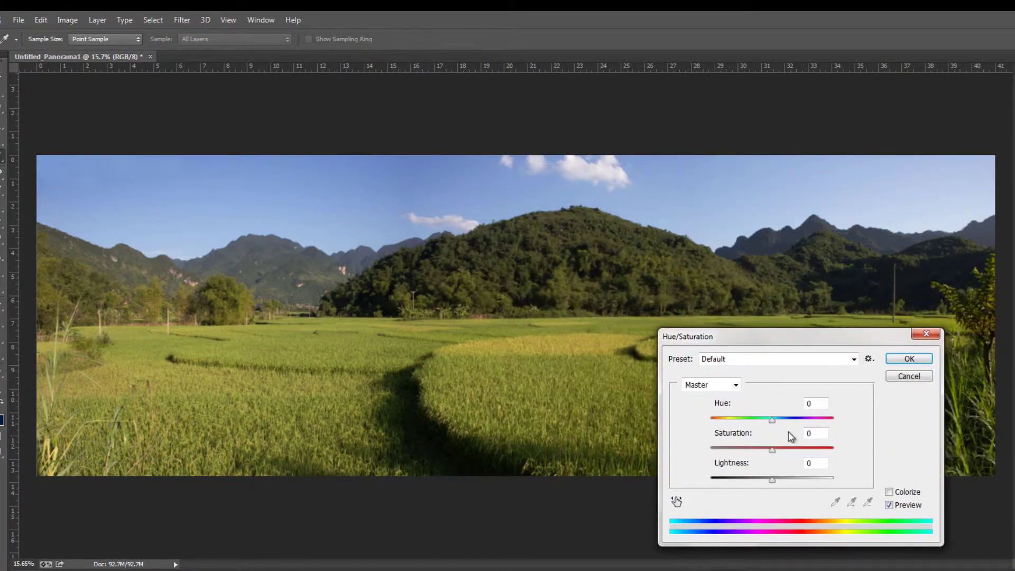
mouse_move(773, 451)
mouse_down()
mouse_move(792, 451)
mouse_move(779, 451)
mouse_up()
click(888, 360)
key(m)
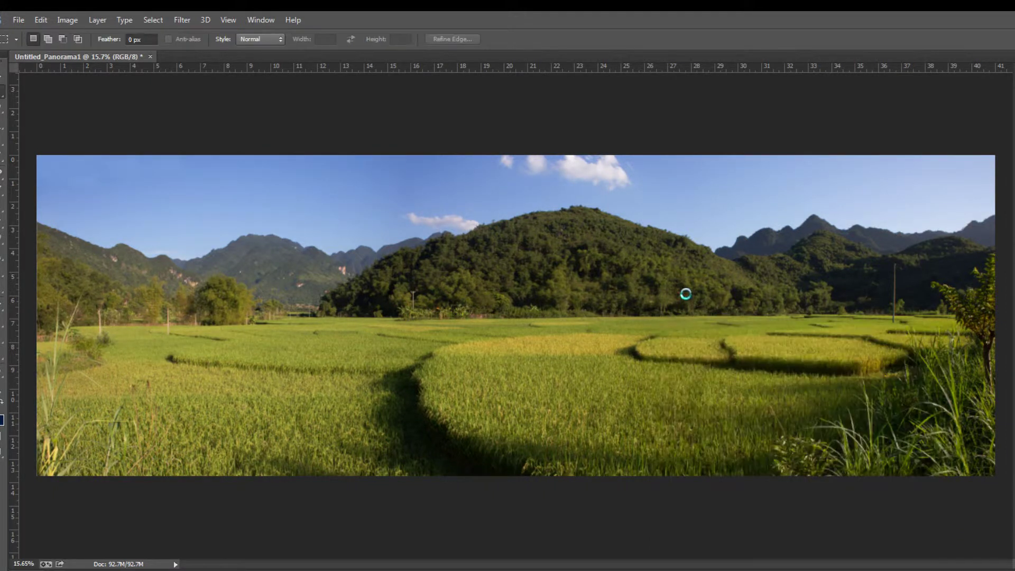
Resample the panorama to 1200 pixels wide with its proportions kept, at 240 pixels/inch
key(ctrl+alt+i)
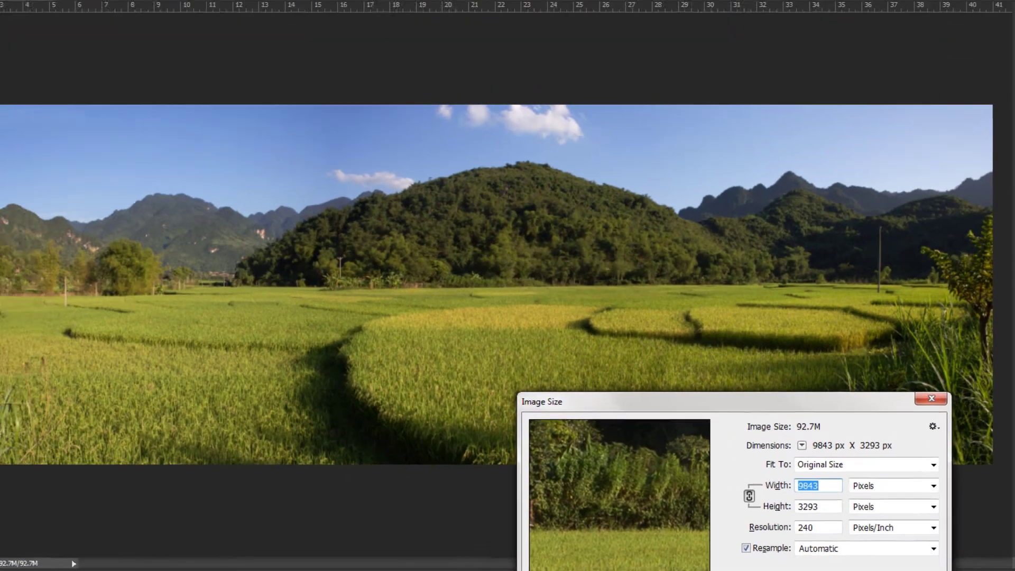
key(Escape)
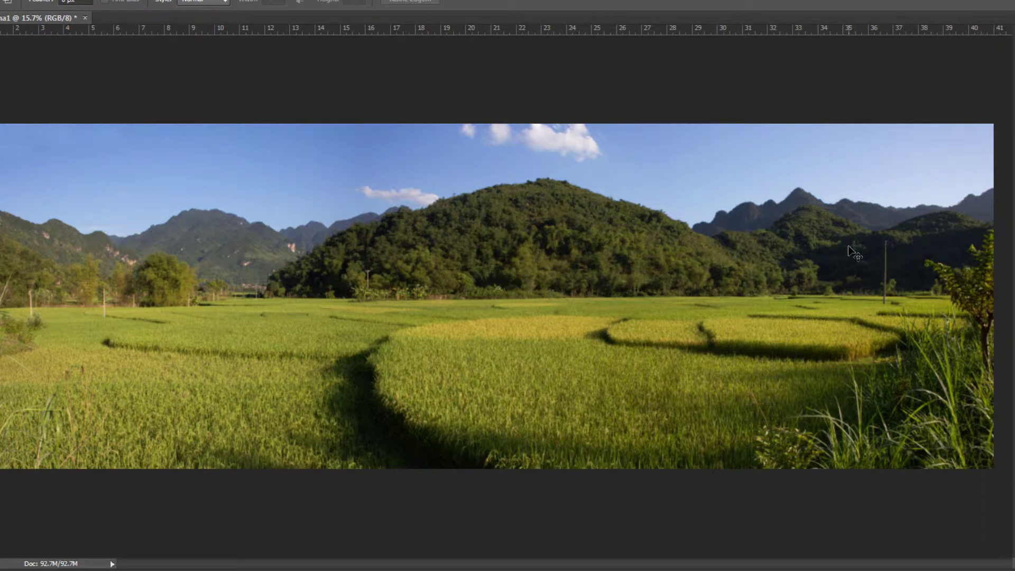
key(ctrl+alt+i)
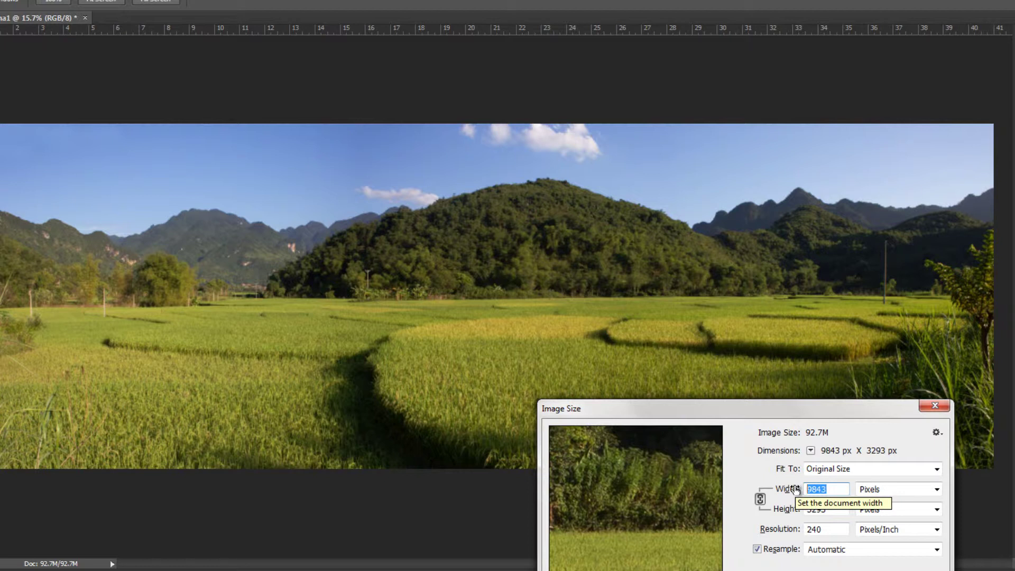
text(1200)
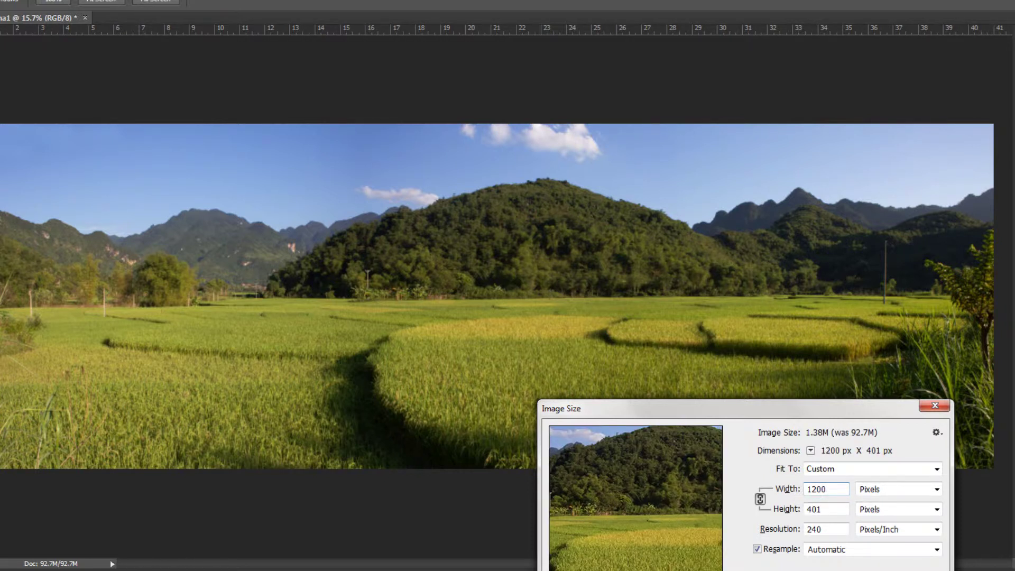
key(Return)
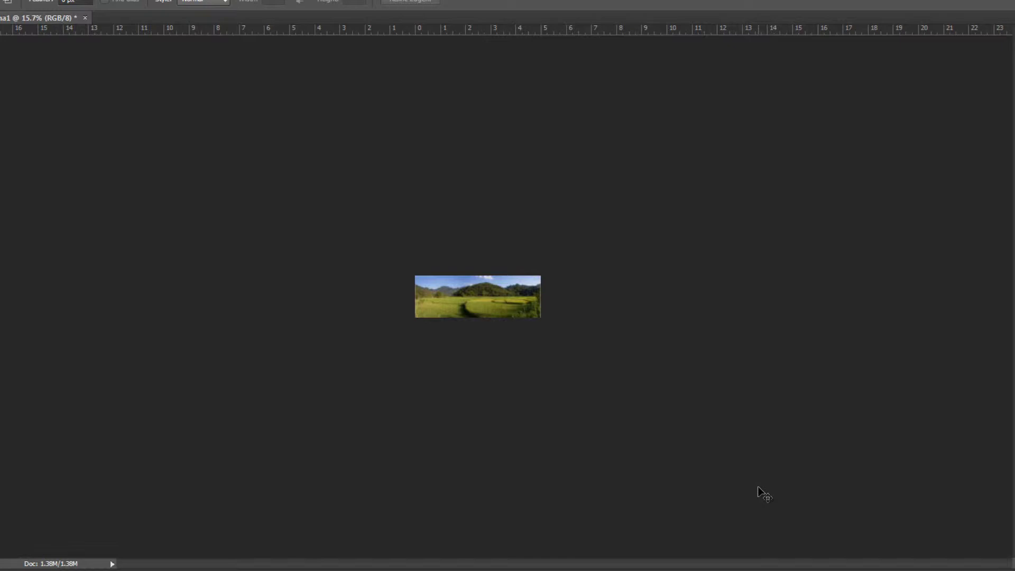
Inspect the resized panorama at 100% zoom
key(ctrl+equal)
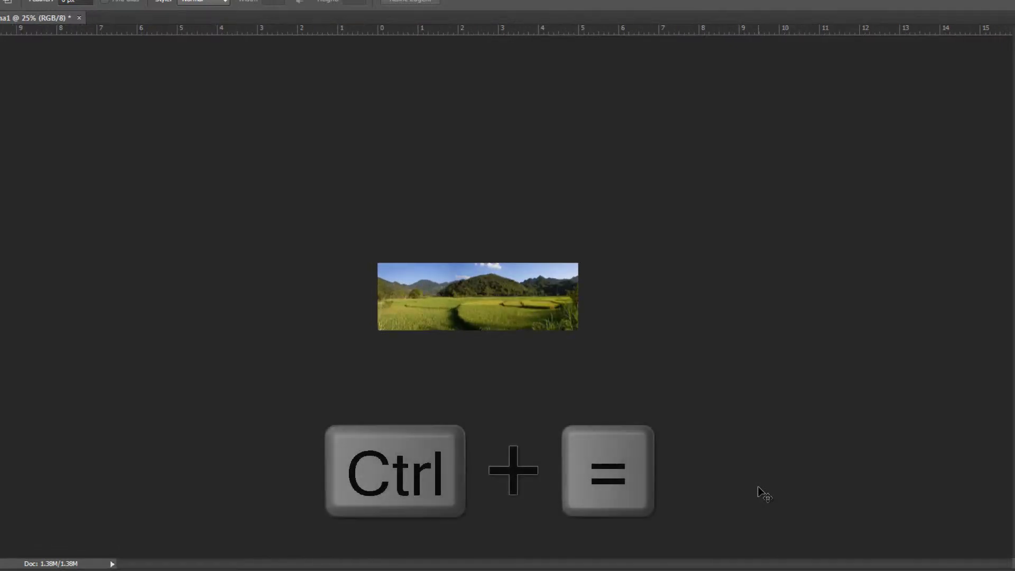
key(ctrl+equal)
key(ctrl+equal)
key(ctrl+equal)
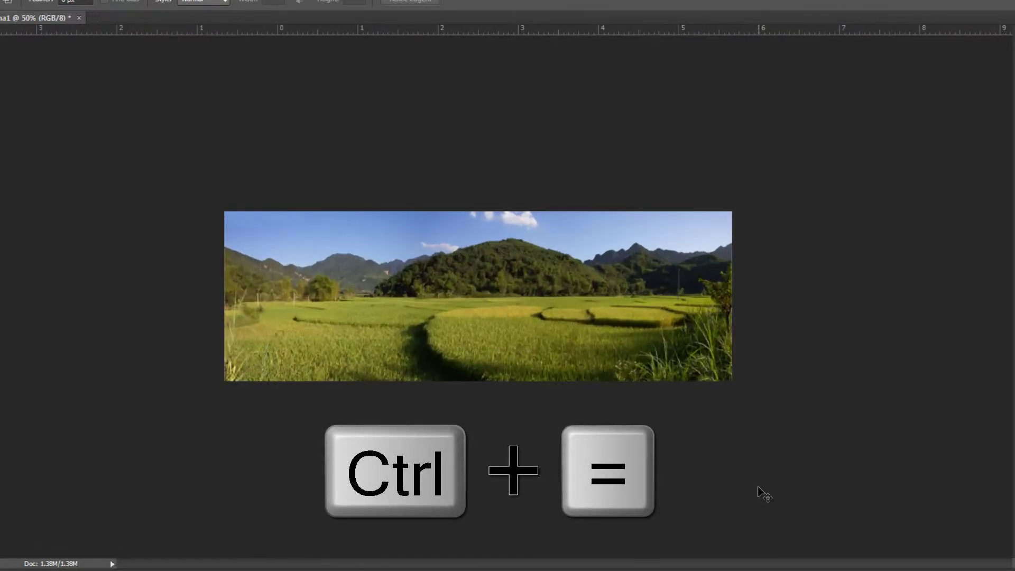
key(ctrl+equal)
key(ctrl+equal)
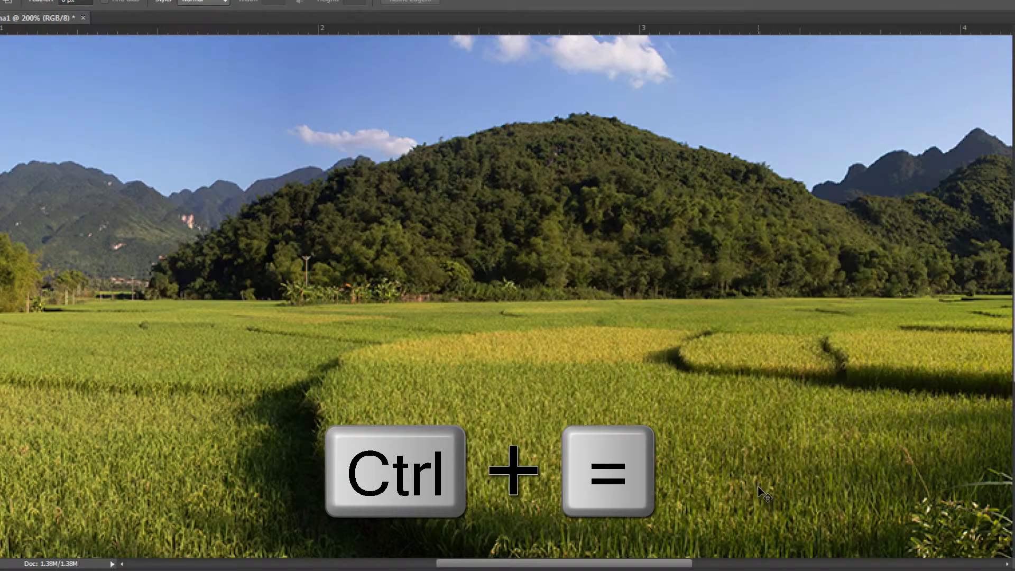
key(ctrl+minus)
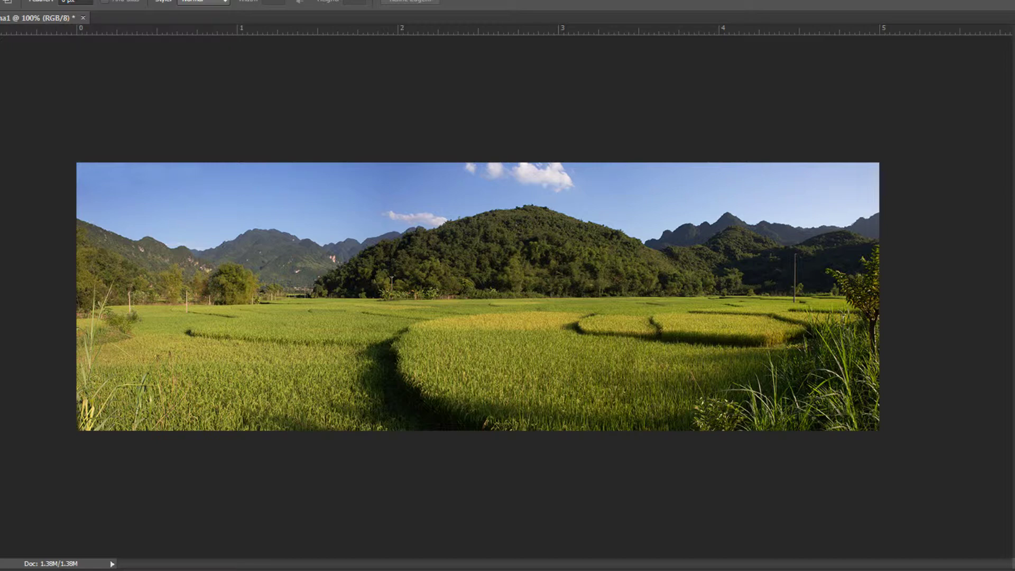
Start a new Photomerge with the Auto layout and open the MiChauRice03 folder to choose its source files
key(alt+f)
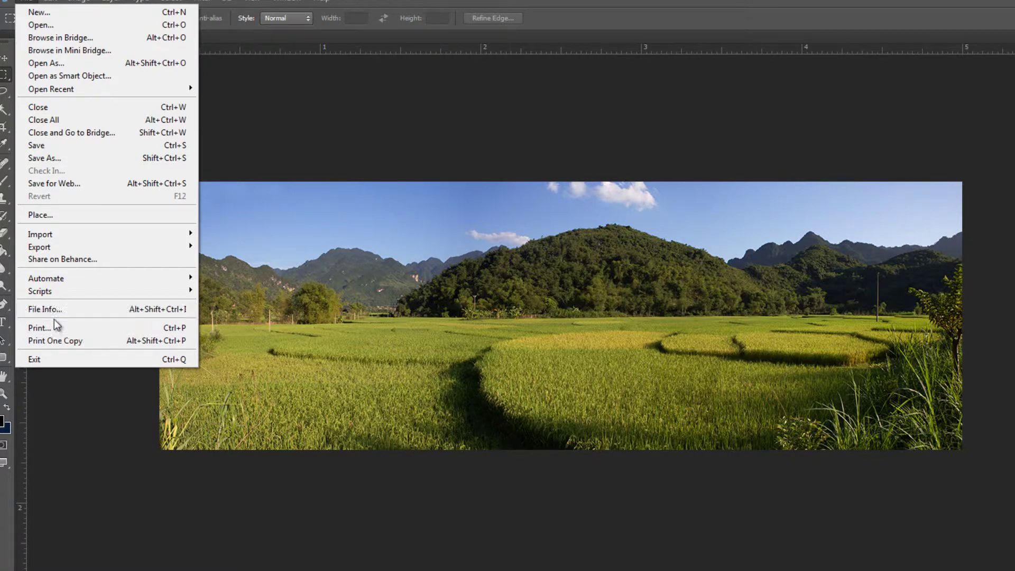
mouse_move(74, 284)
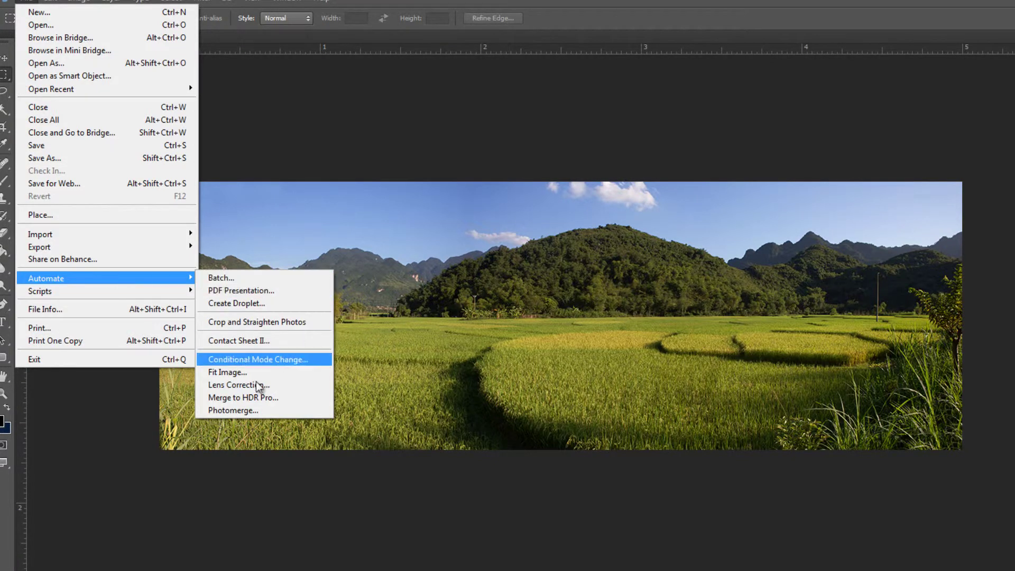
click(246, 411)
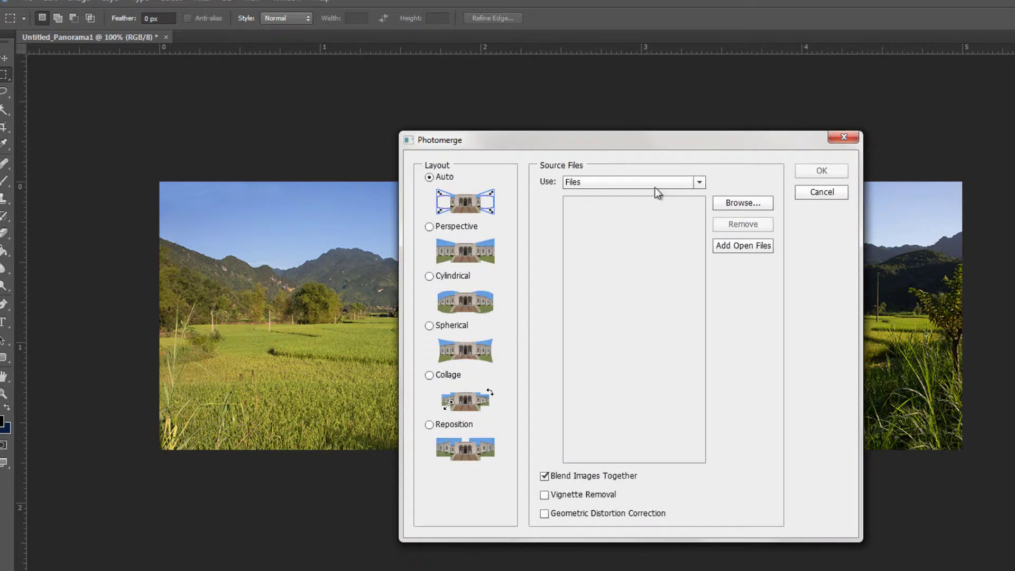
click(742, 203)
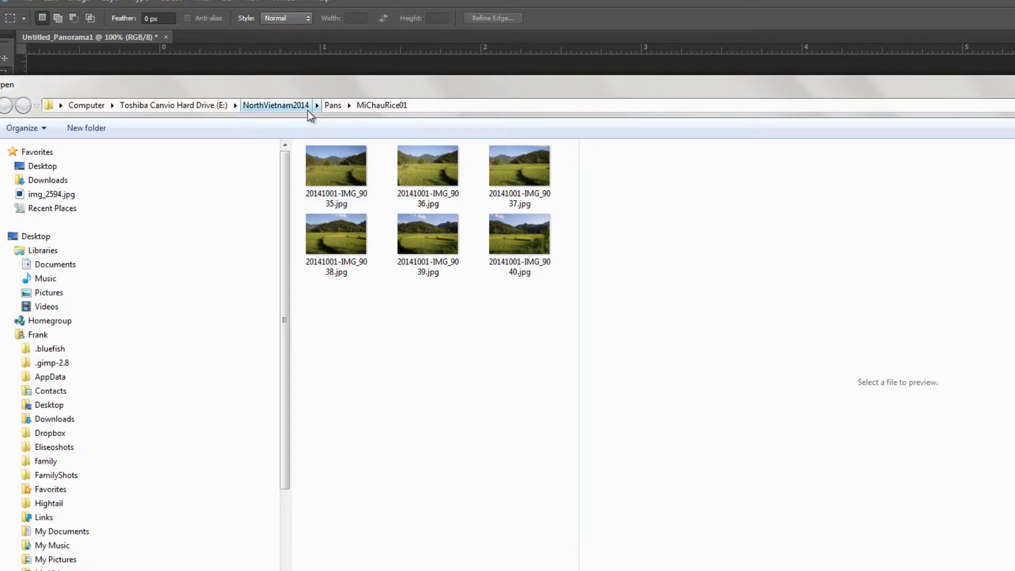
click(333, 105)
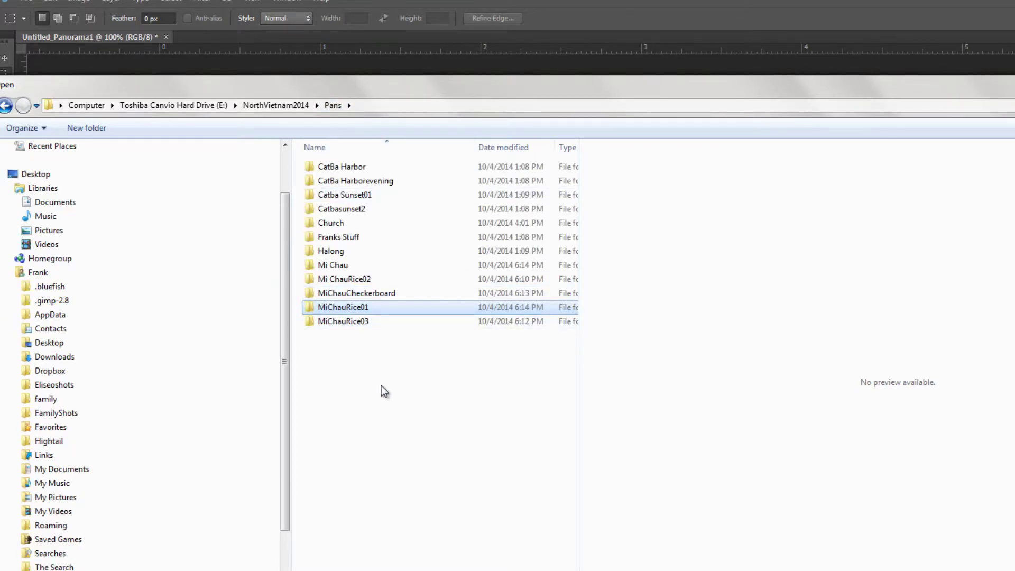
click(343, 321)
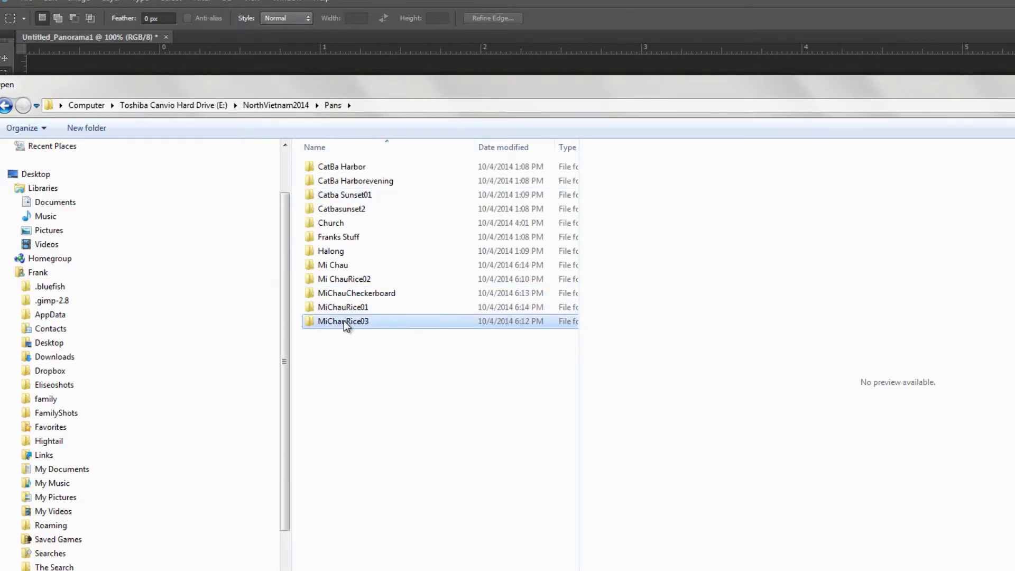
double_click(344, 321)
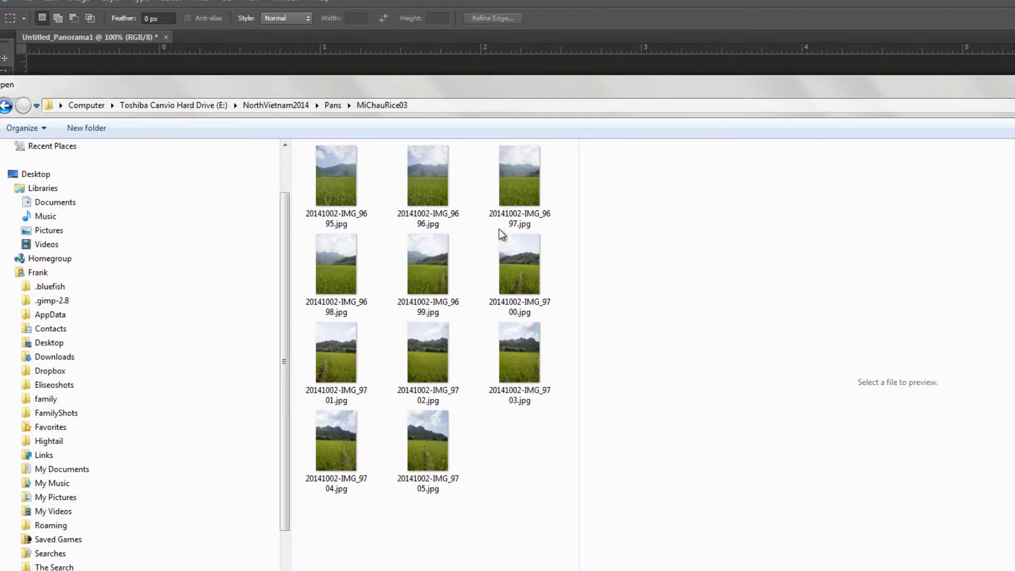
Add all frames from 20141002-IMG_9695.jpg to 20141002-IMG_9705.jpg and merge them with image blending on
click(330, 171)
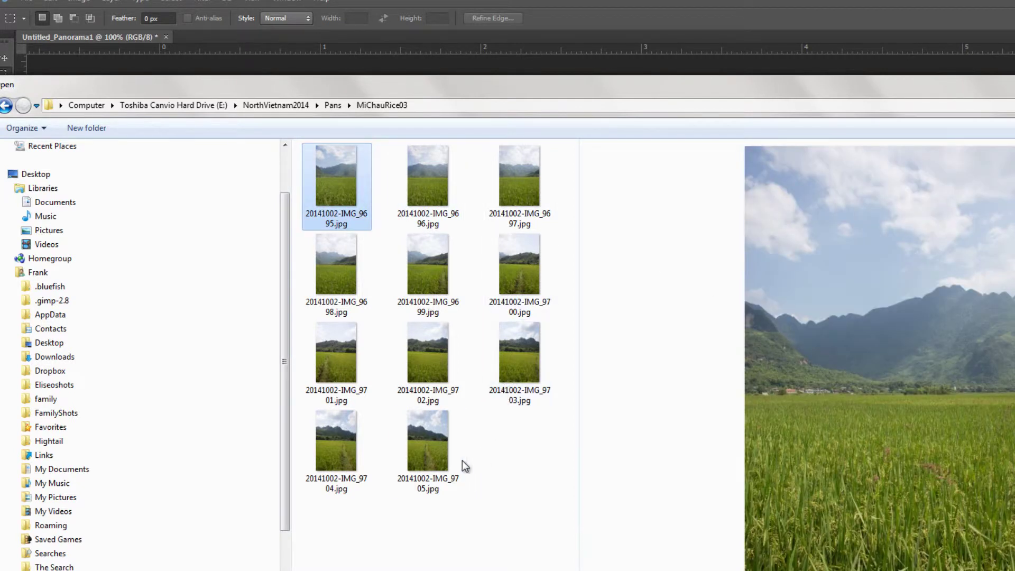
shift+click(437, 442)
key(Return)
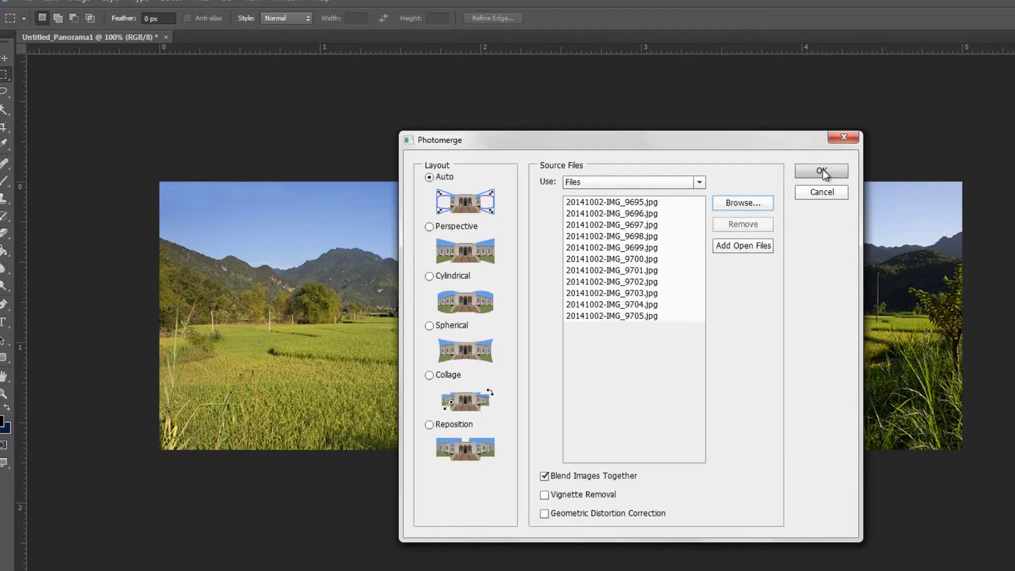
click(824, 173)
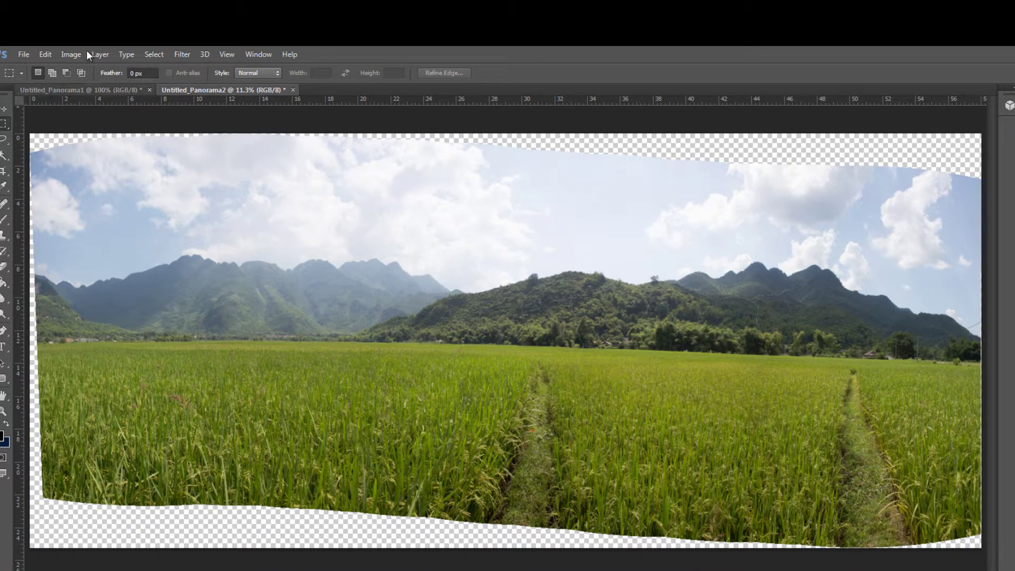
Flatten the merged panorama and crop away the uneven white borders along its top, bottom and left edges
click(100, 54)
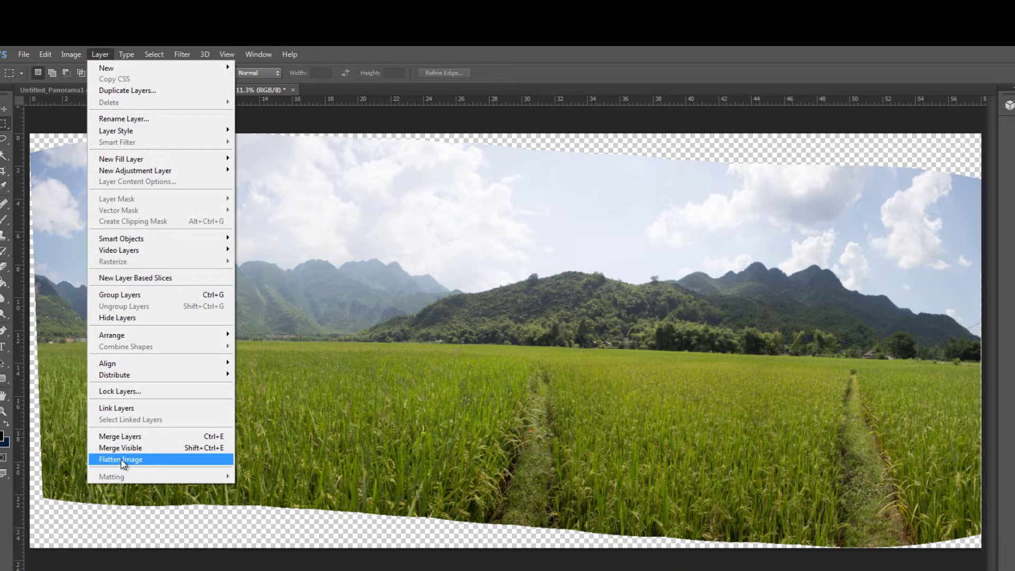
click(121, 460)
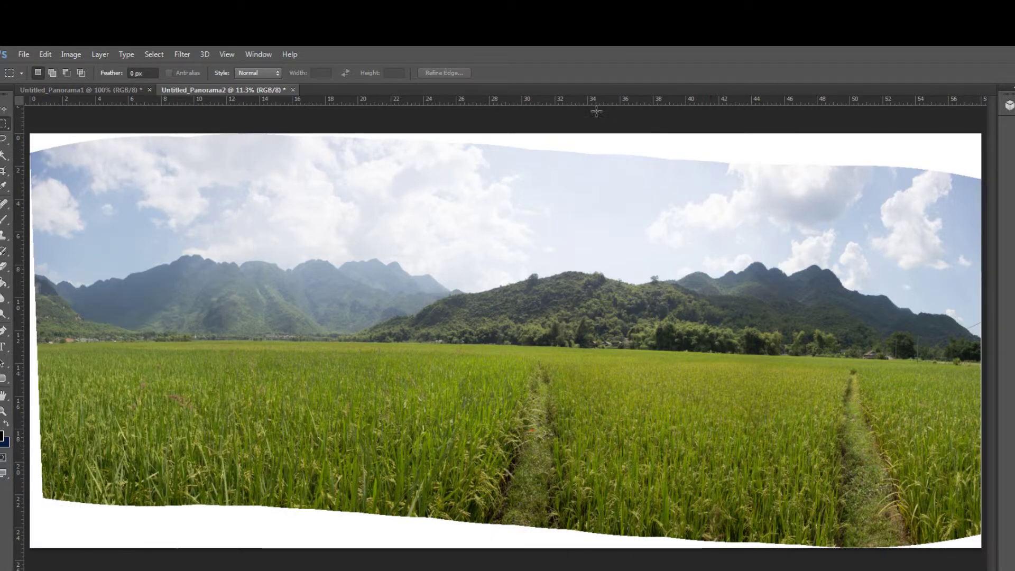
click(4, 171)
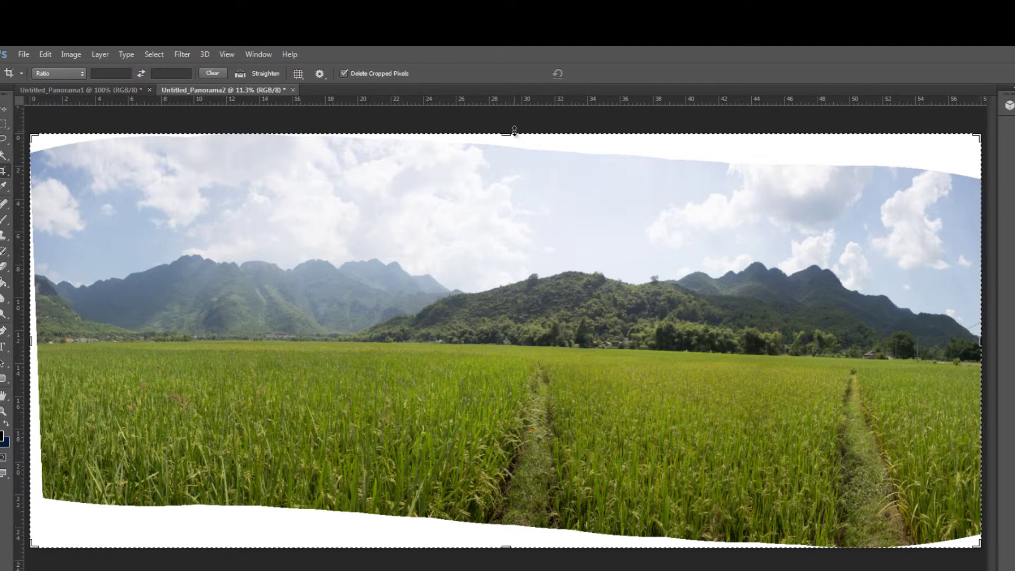
drag(508, 135, 508, 163)
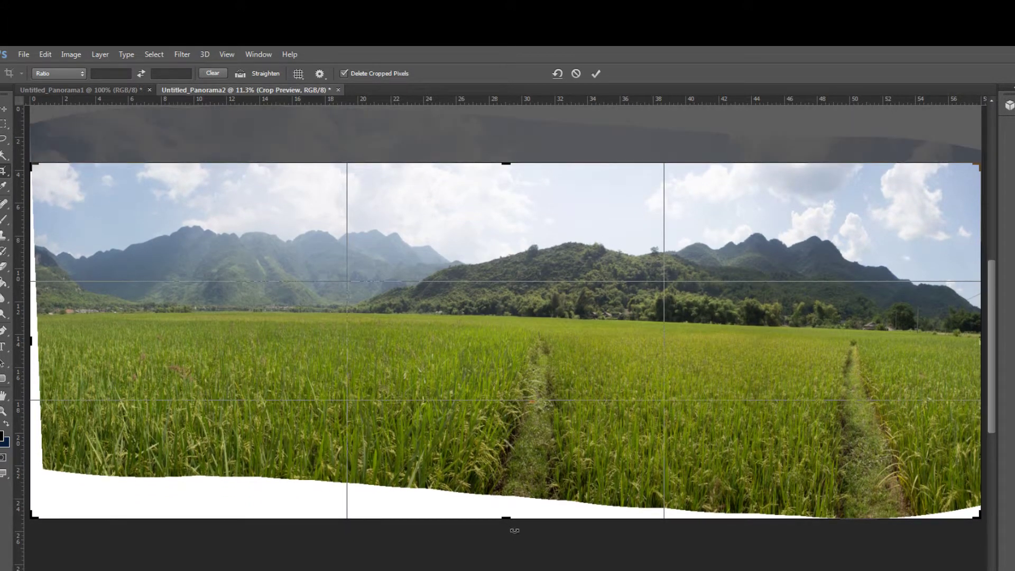
drag(508, 518, 521, 492)
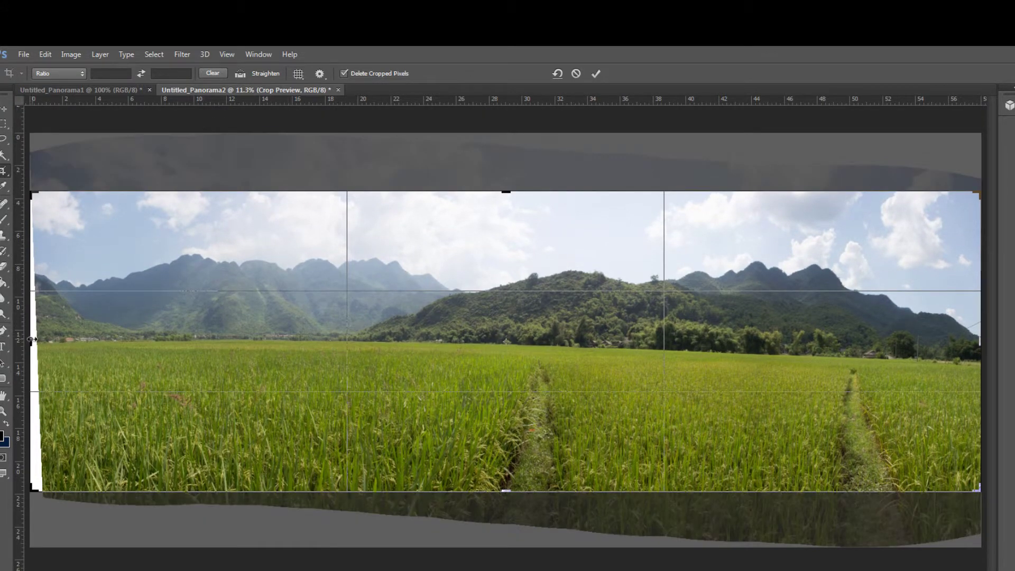
drag(32, 342, 41, 347)
key(Return)
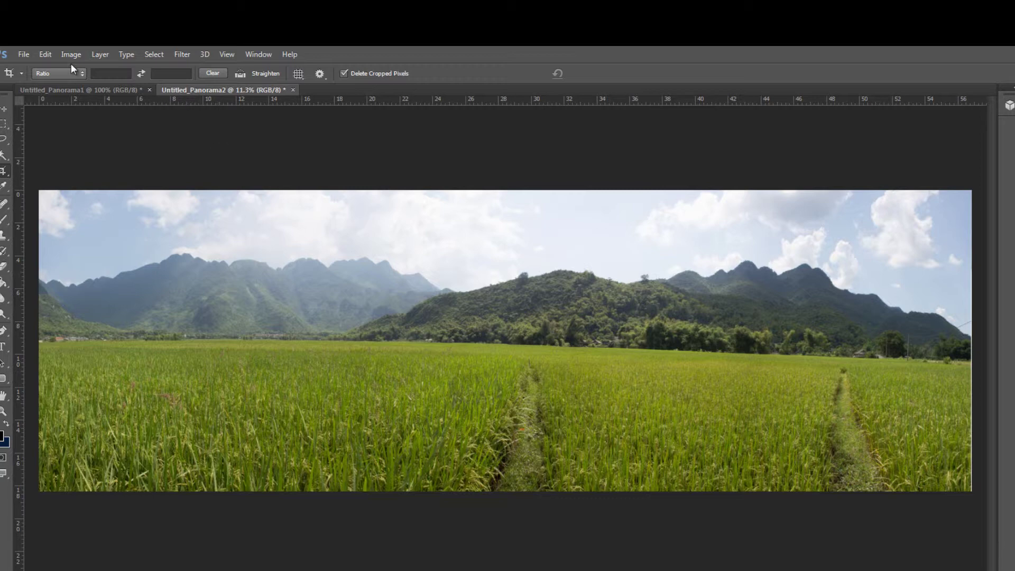
Darken the panorama with an RGB Curves adjustment, lowering shadows and midtones and mapping 238 to 228 and 210 to 199
click(105, 53)
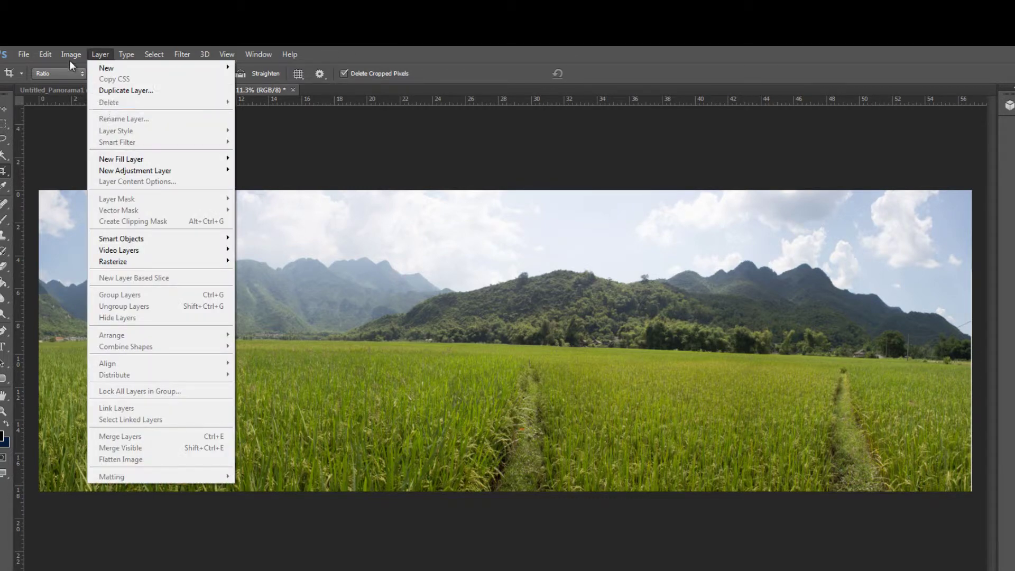
mouse_move(72, 55)
mouse_move(87, 89)
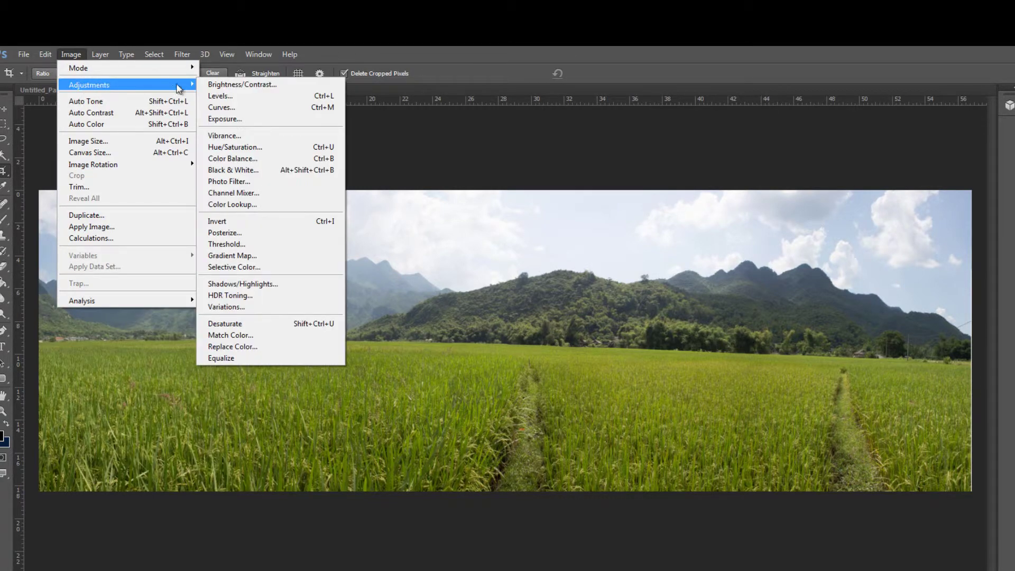
click(217, 107)
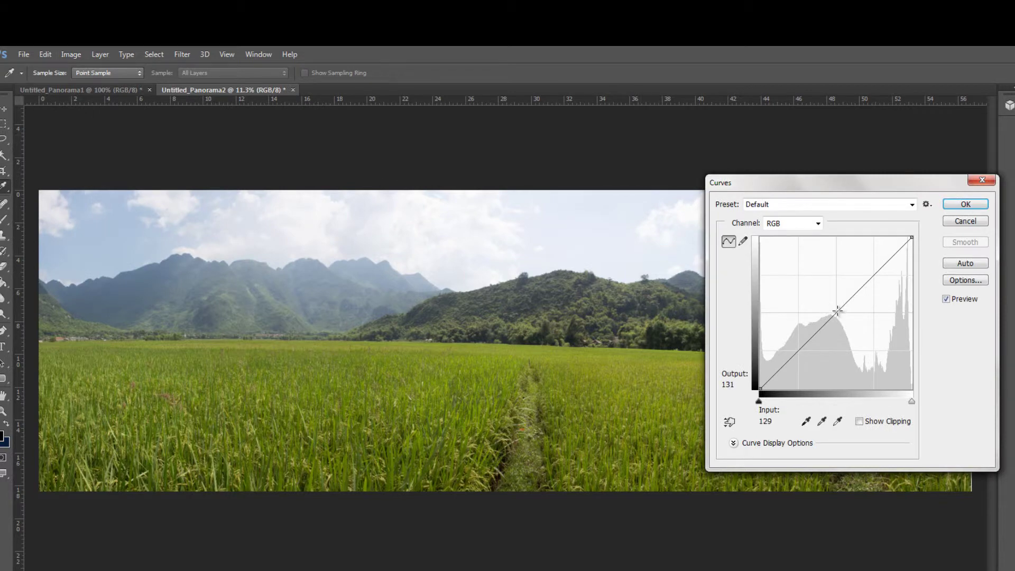
mouse_move(839, 310)
mouse_down()
mouse_move(846, 324)
mouse_move(851, 310)
mouse_up()
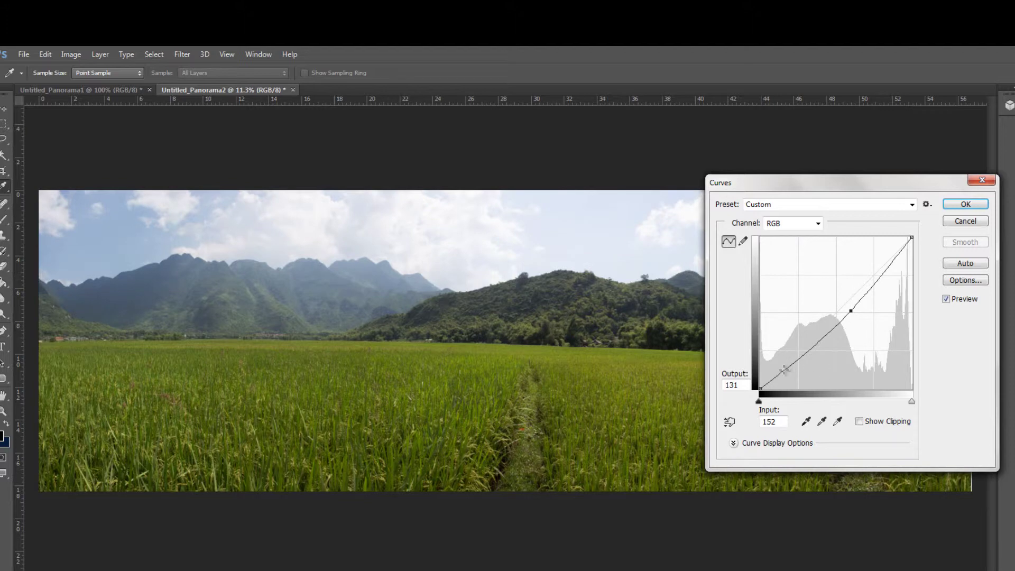
drag(784, 369, 786, 374)
drag(901, 249, 902, 253)
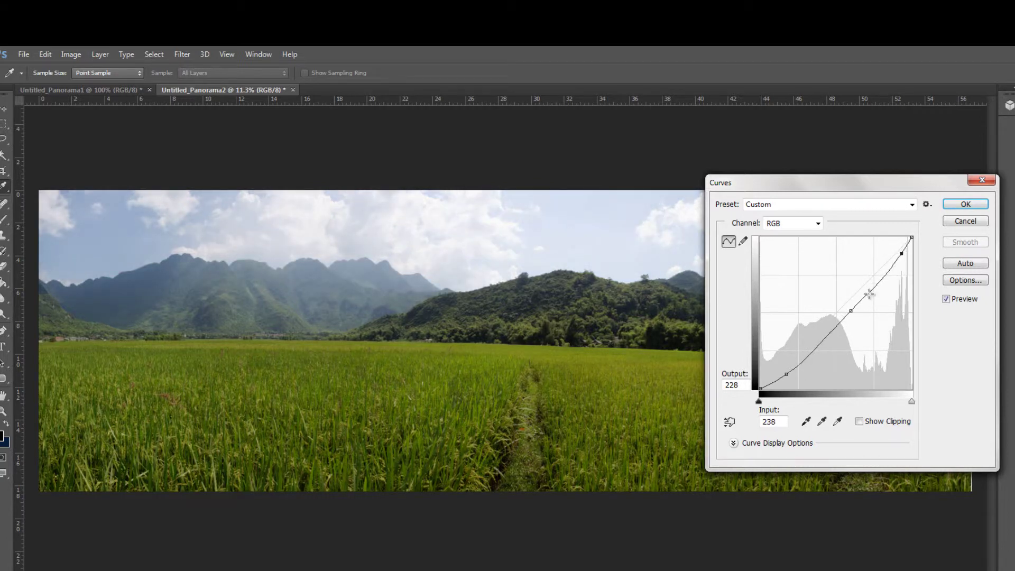
drag(851, 311, 886, 270)
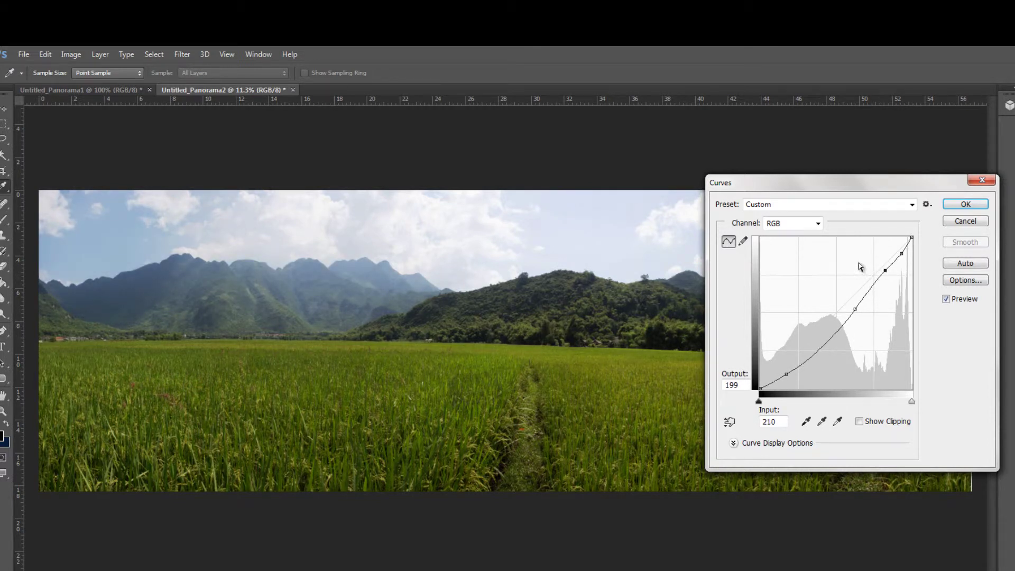
key(Return)
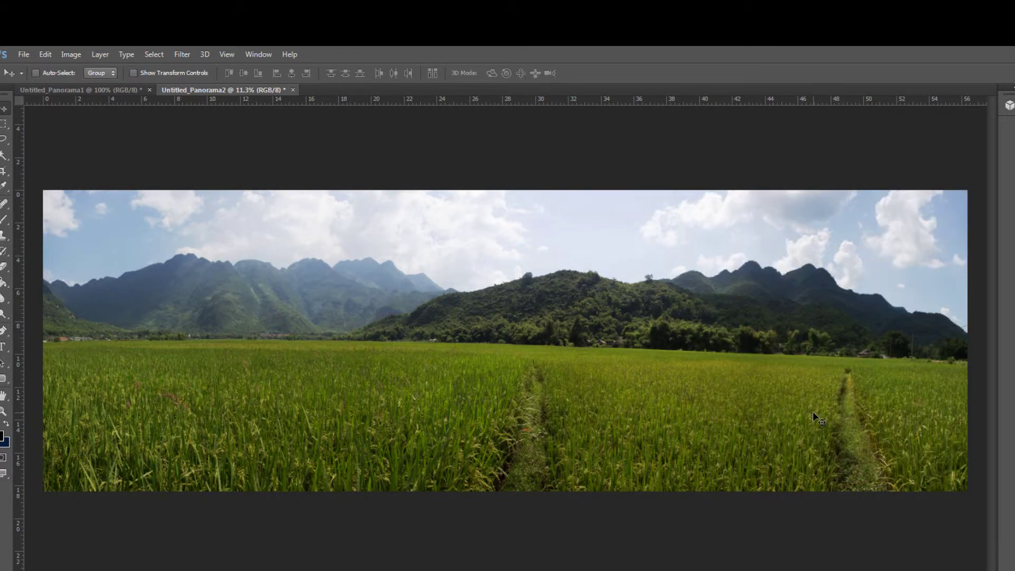
Start another Photomerge with the Auto layout and open the MiChauCheckerboard folder to choose its source files
click(22, 55)
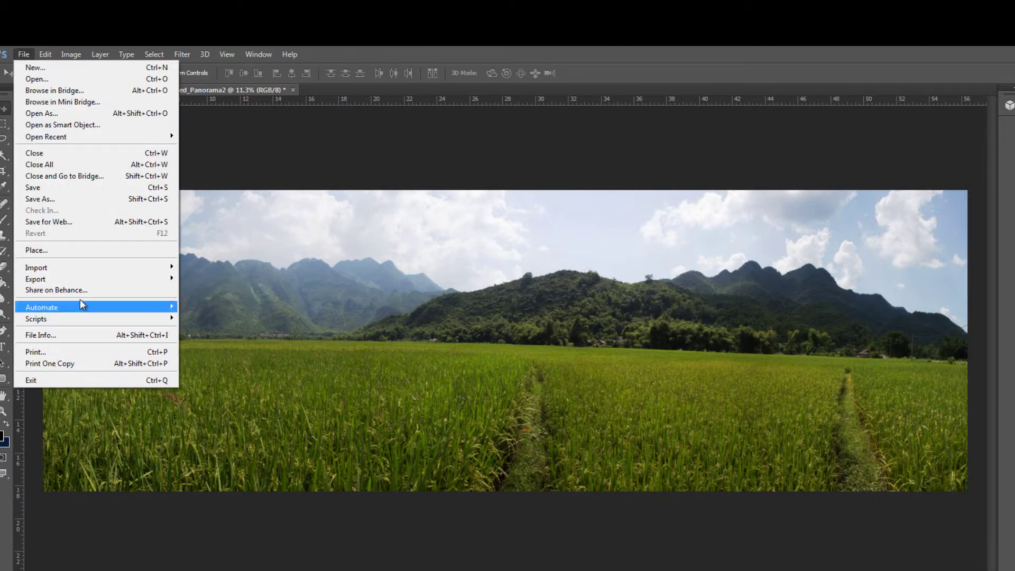
mouse_move(79, 311)
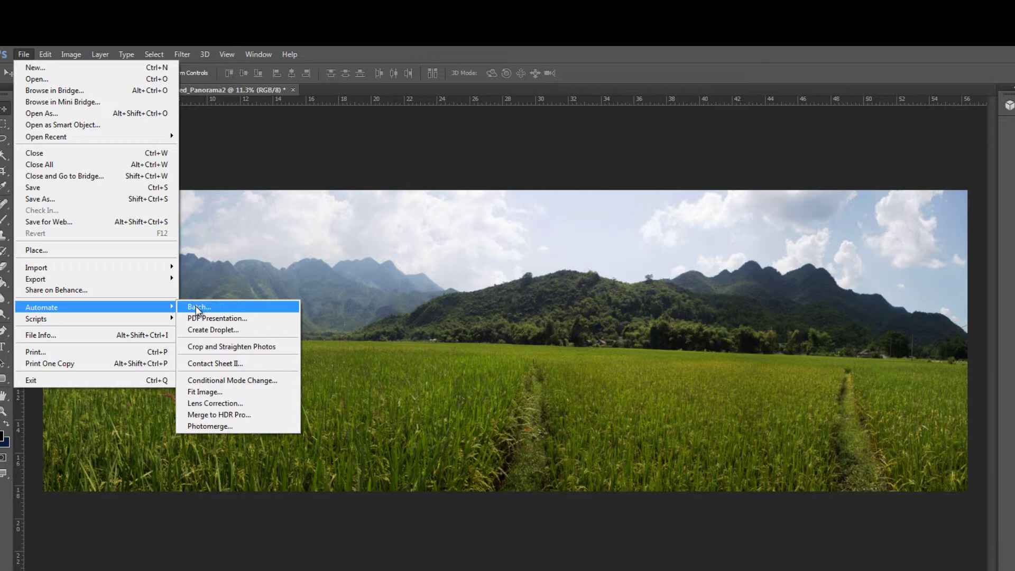
click(217, 426)
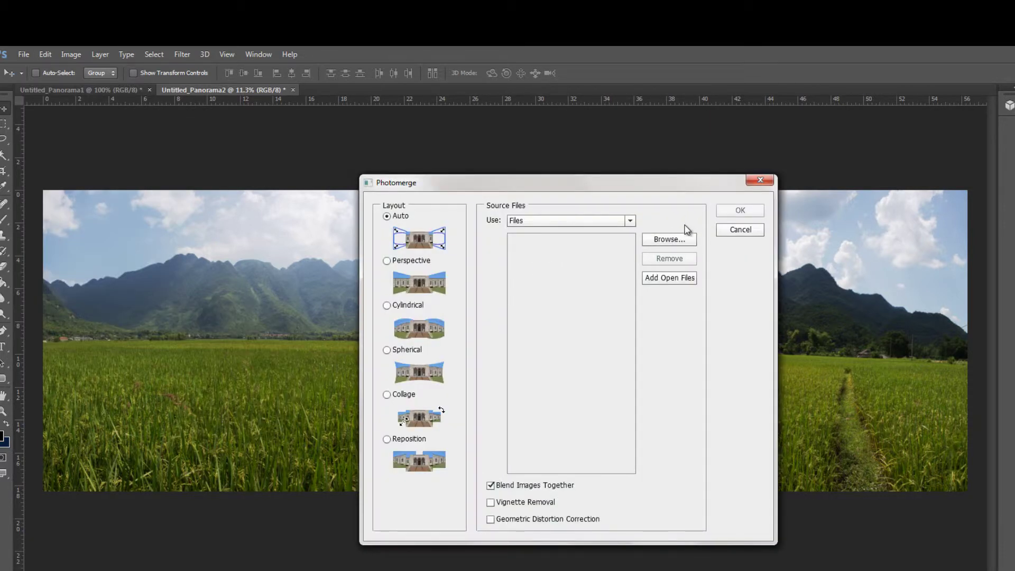
click(680, 240)
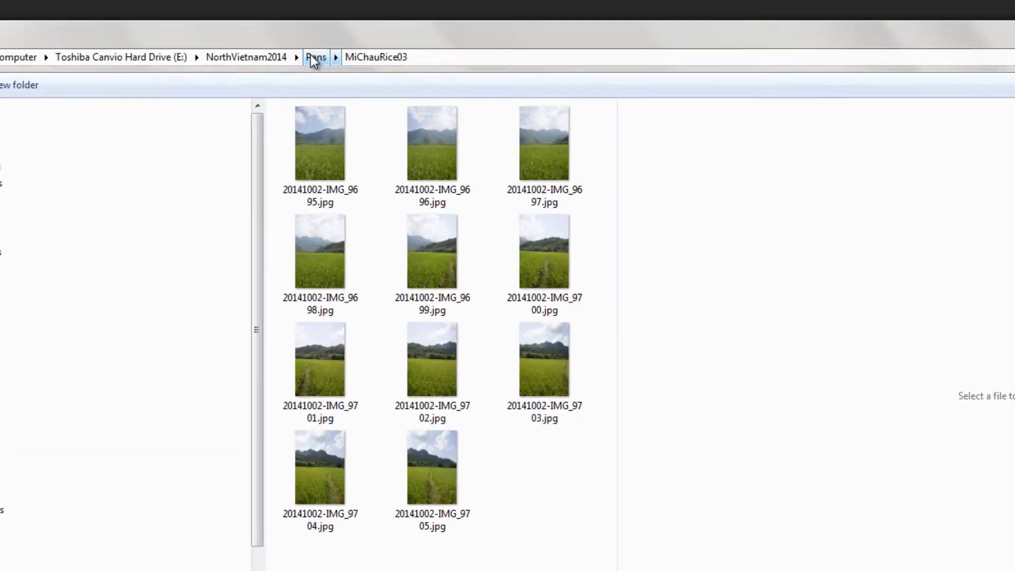
click(312, 56)
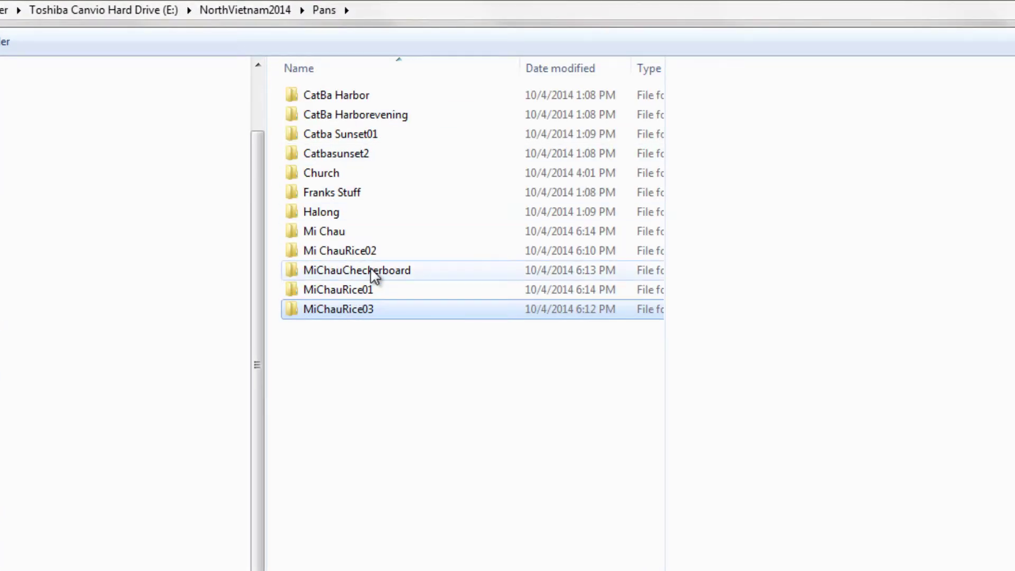
click(357, 286)
double_click(370, 270)
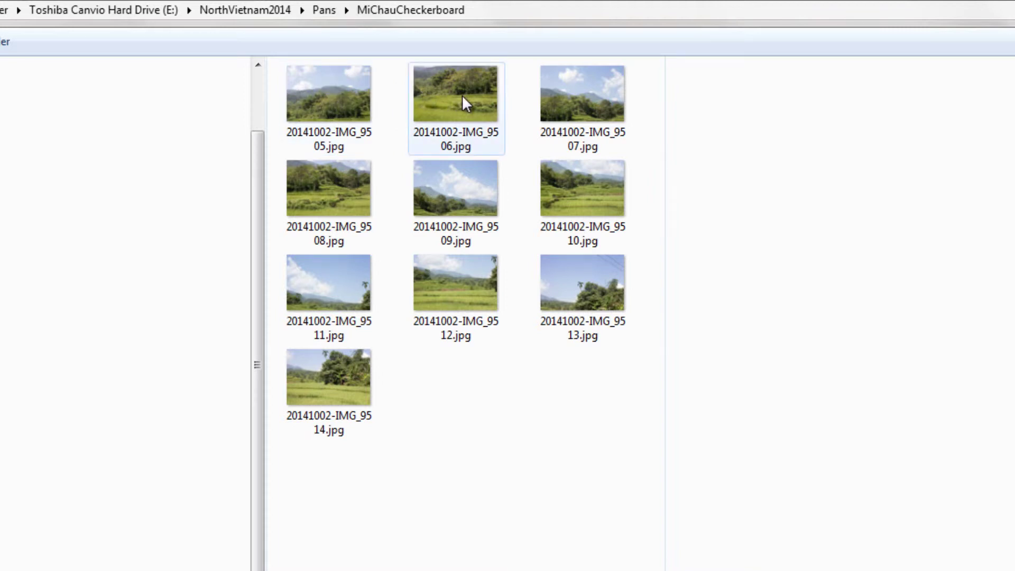
mouse_move(462, 94)
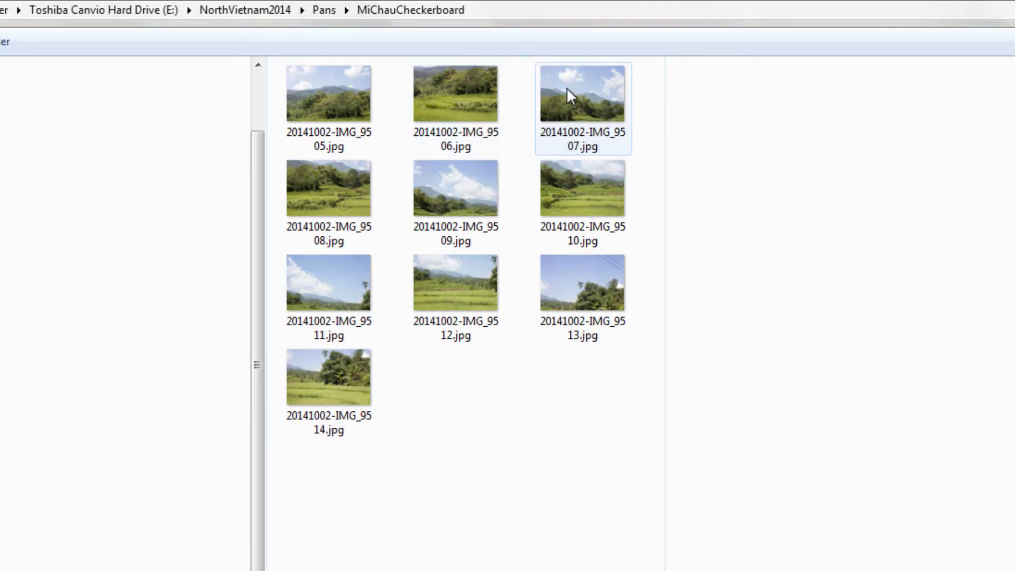
mouse_move(567, 88)
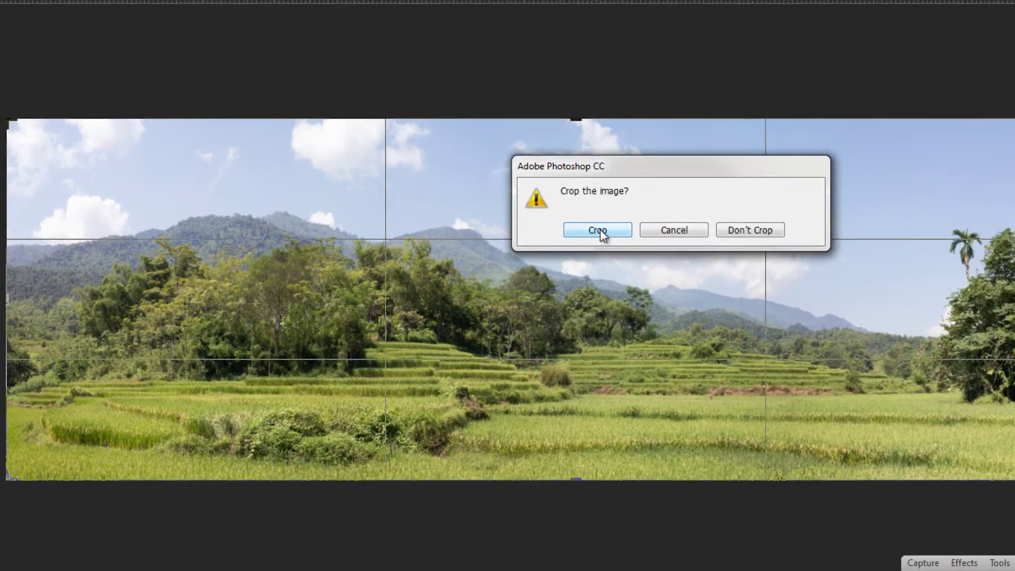
Apply the pending crop to the terraced-field panorama and flatten the image
click(601, 231)
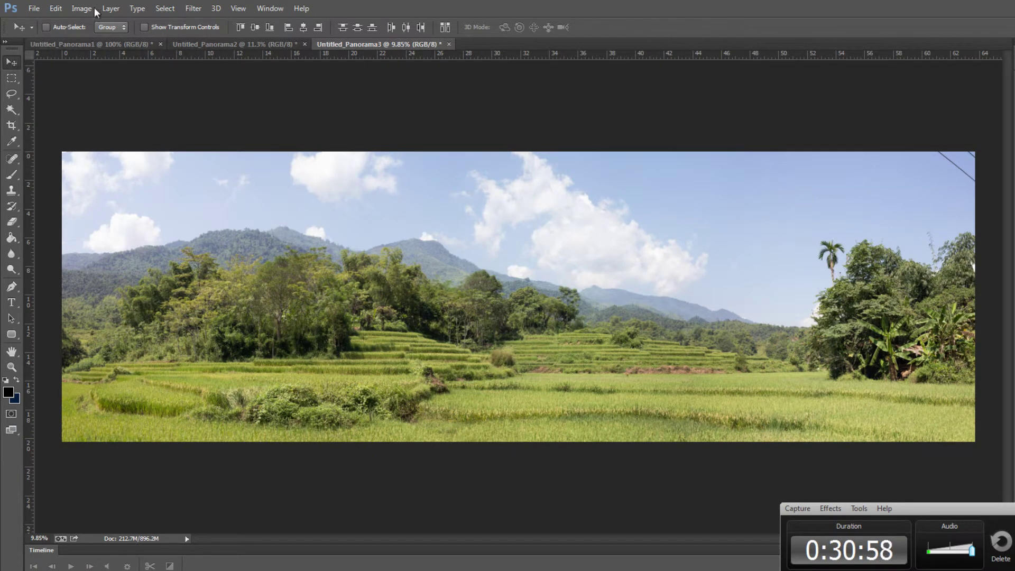
click(110, 8)
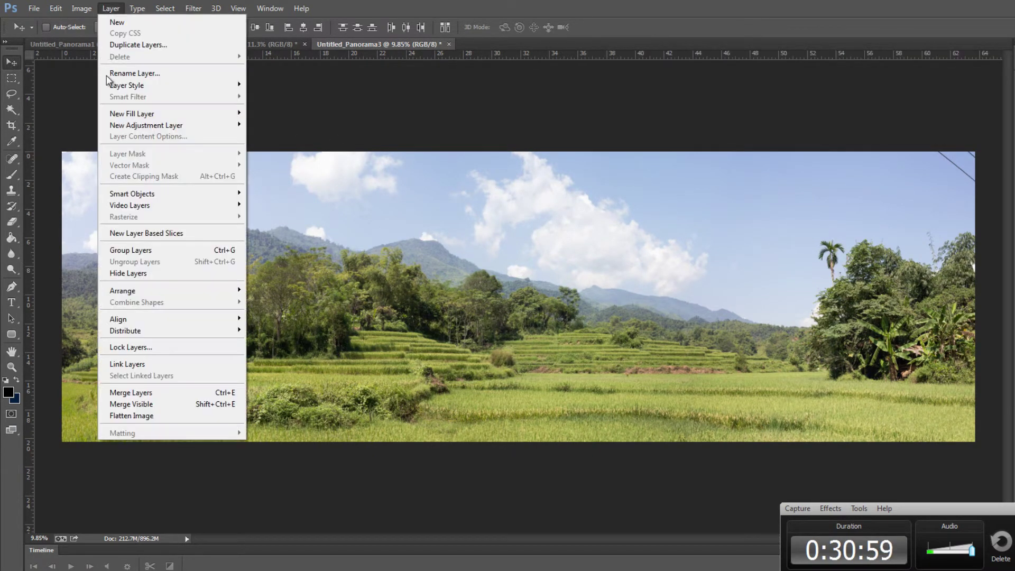
click(142, 417)
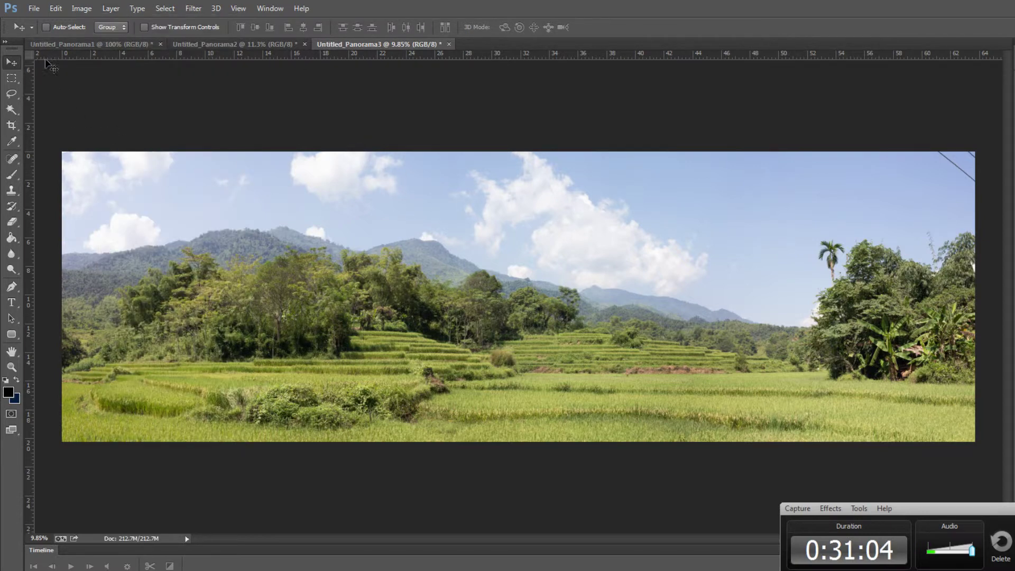
click(117, 10)
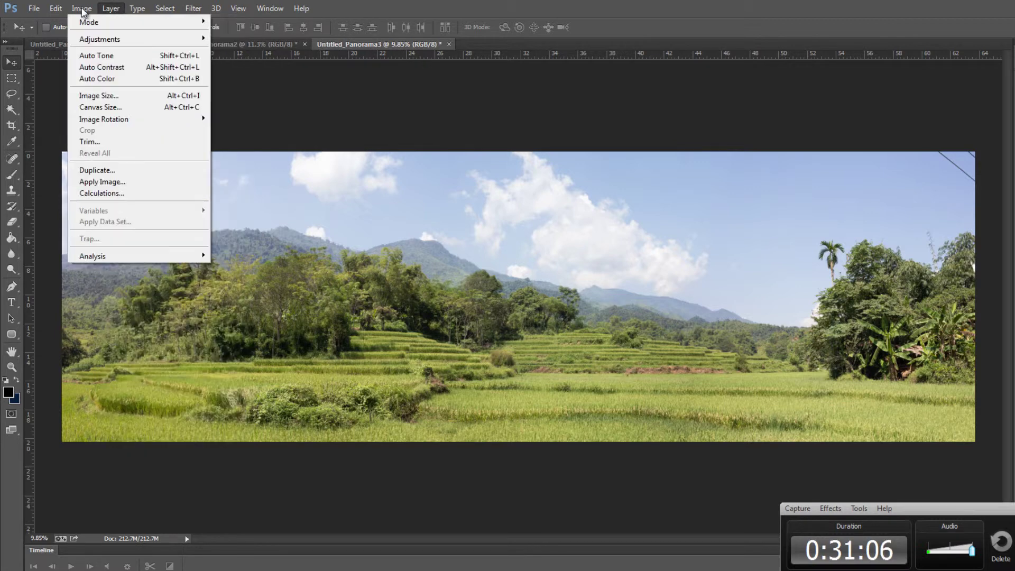
Darken the terraced-field panorama's midtones and shadows with an RGB Curves adjustment, mapping input 150 to 119 and 67 to 19
mouse_move(103, 42)
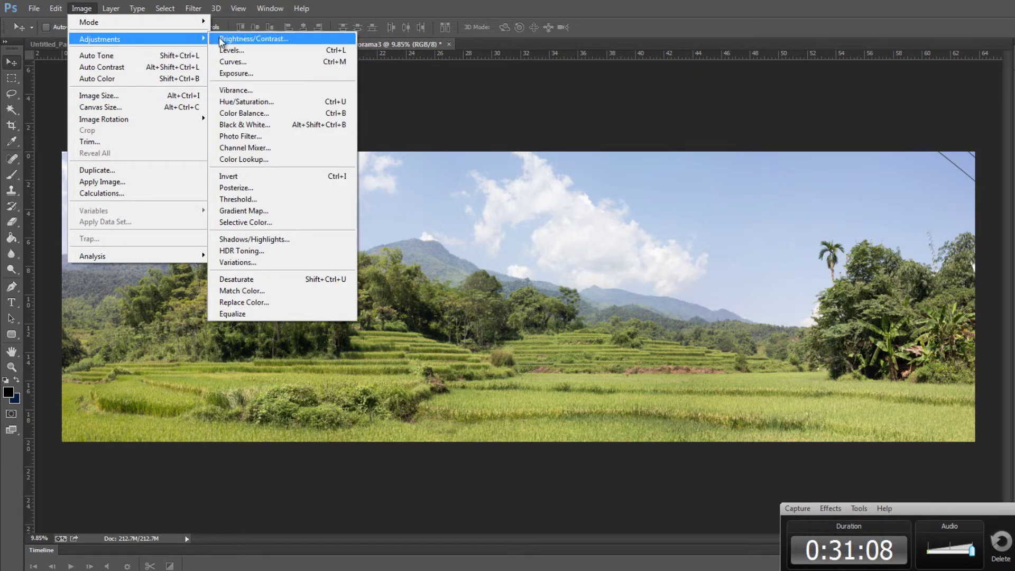
click(231, 62)
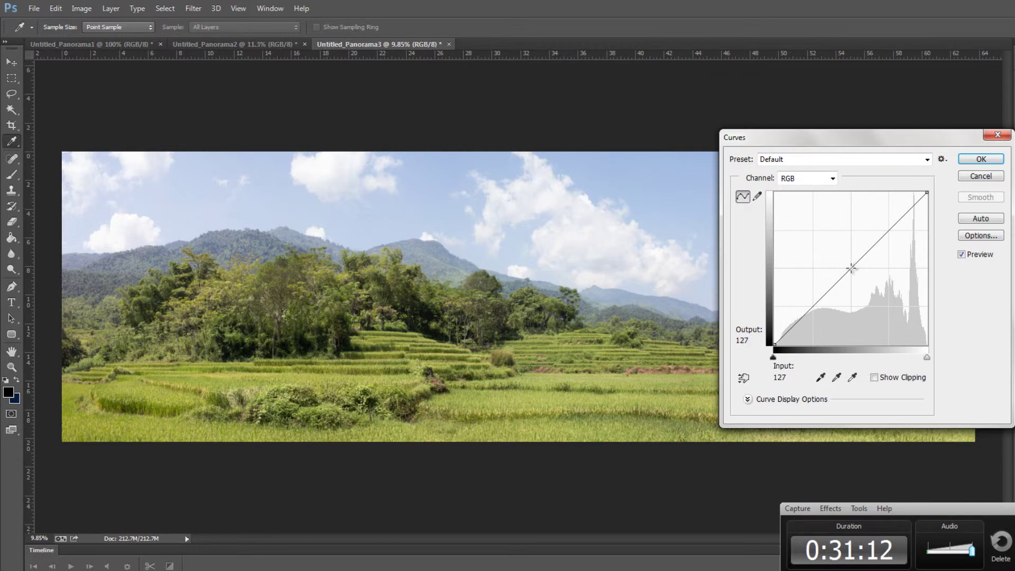
drag(852, 268, 853, 273)
drag(855, 274, 865, 274)
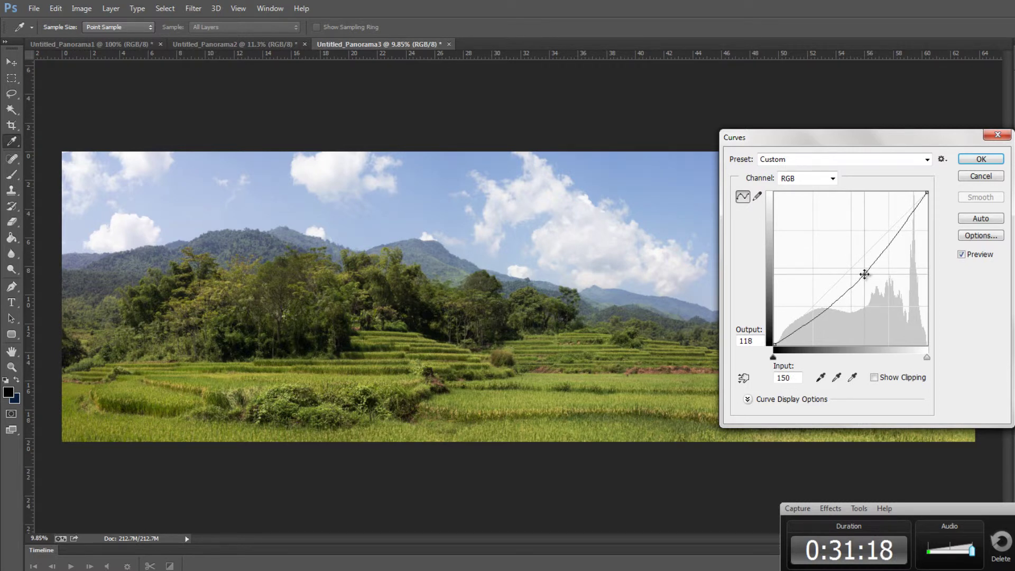
drag(910, 139, 919, 162)
drag(846, 161, 953, 236)
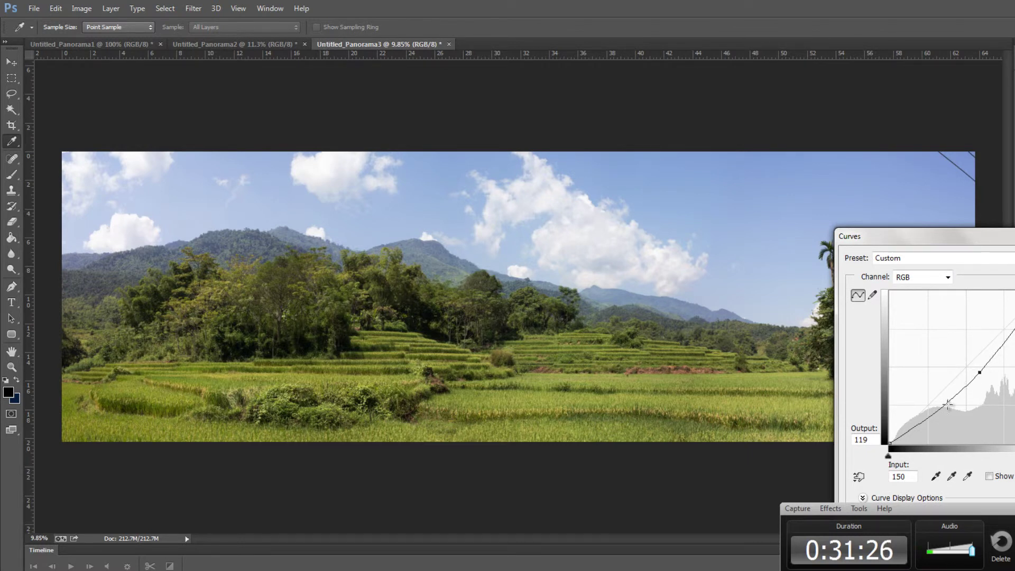
click(926, 420)
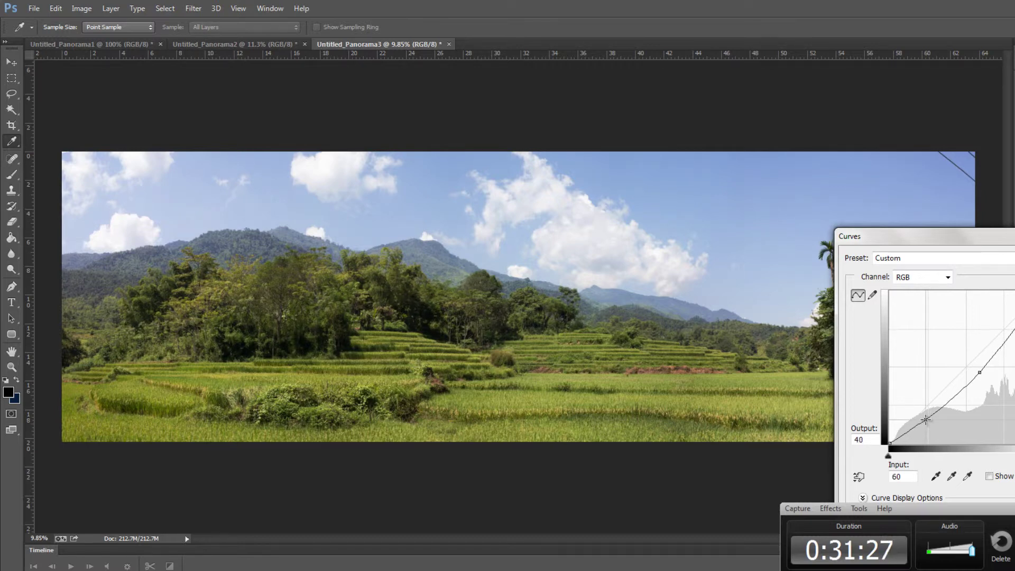
drag(927, 421, 930, 432)
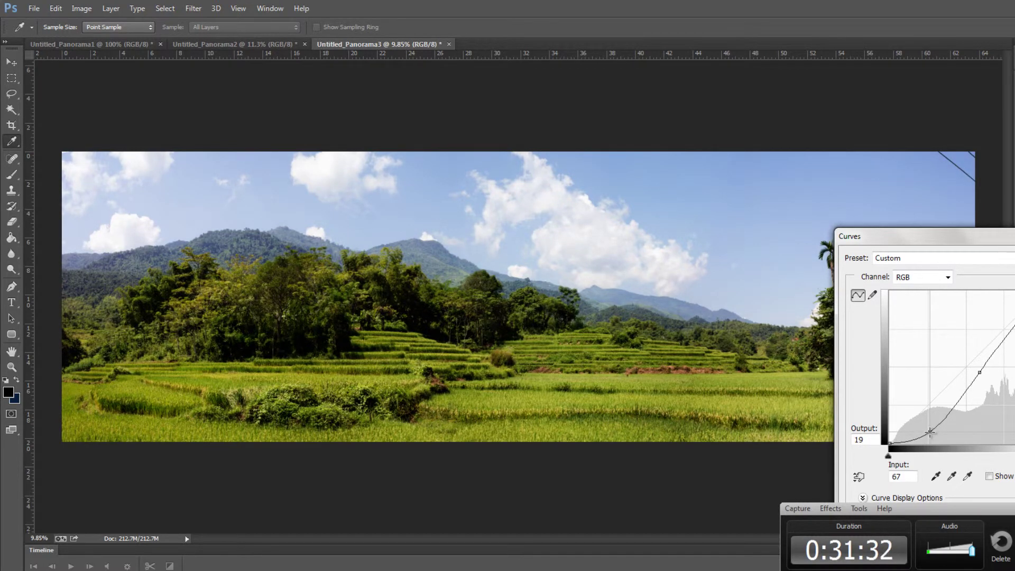
key(Escape)
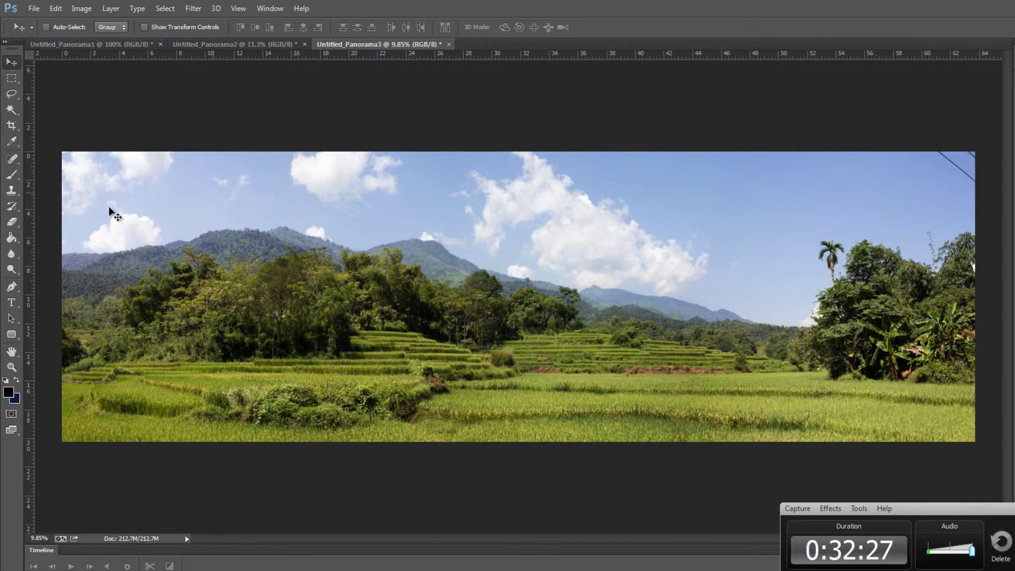
Remove the power lines from the sky in the panorama's upper-right corner with the Clone Stamp tool
click(10, 196)
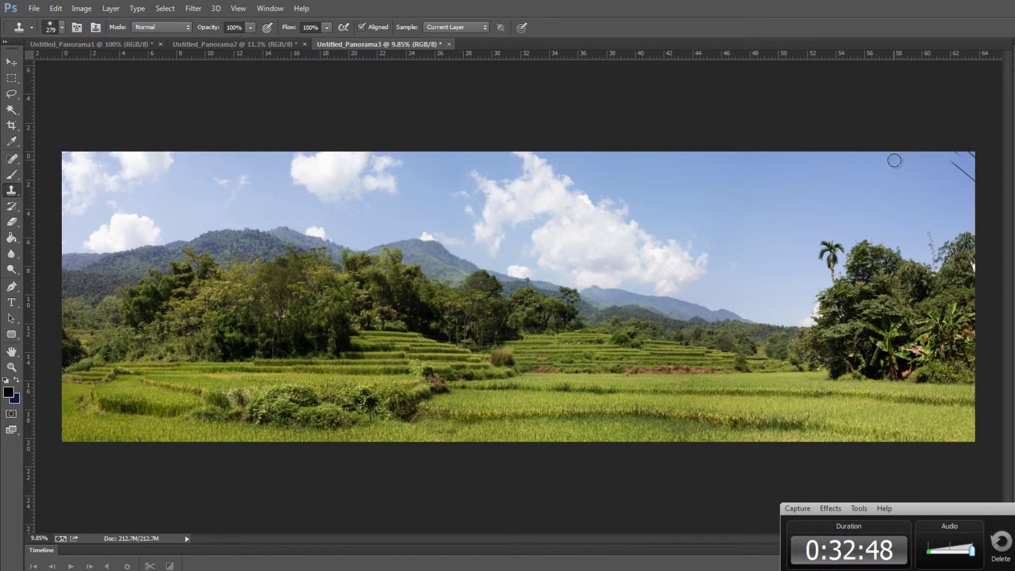
mouse_move(979, 153)
mouse_down()
mouse_move(956, 163)
mouse_move(974, 180)
mouse_up()
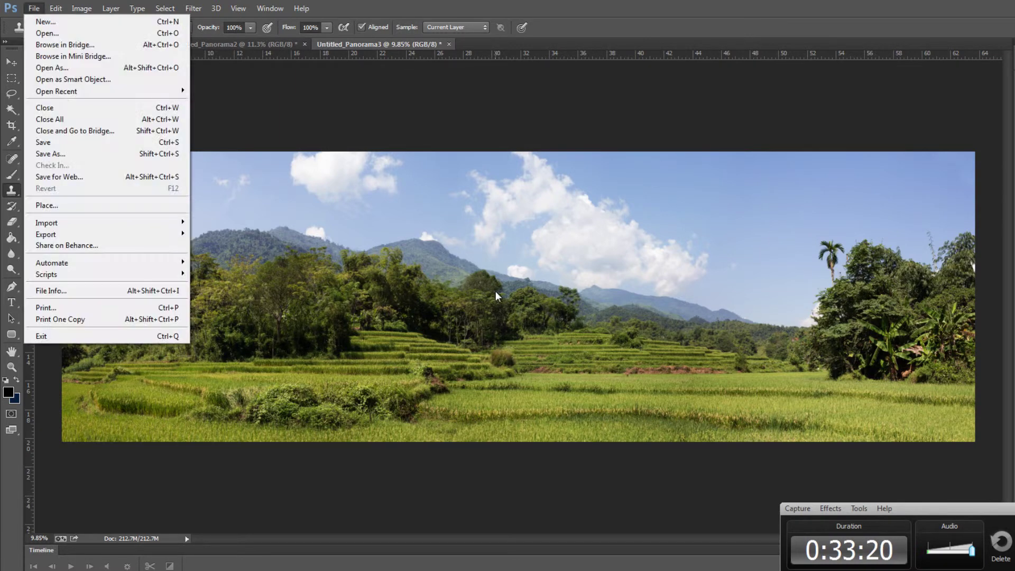
key(Escape)
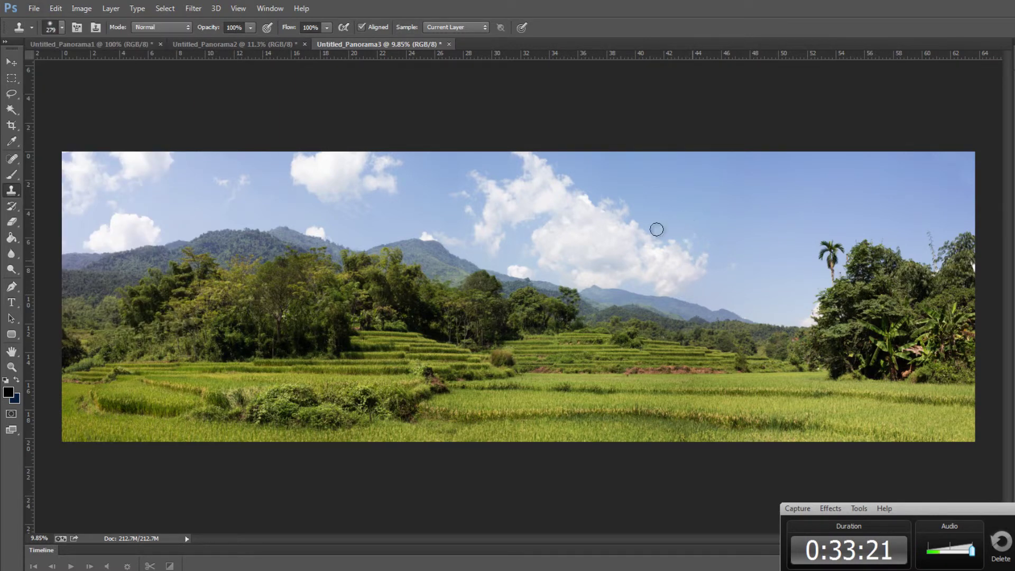
Start another Photomerge with the Auto layout and open the subfolder inside Pans > Church to choose its source files
click(34, 9)
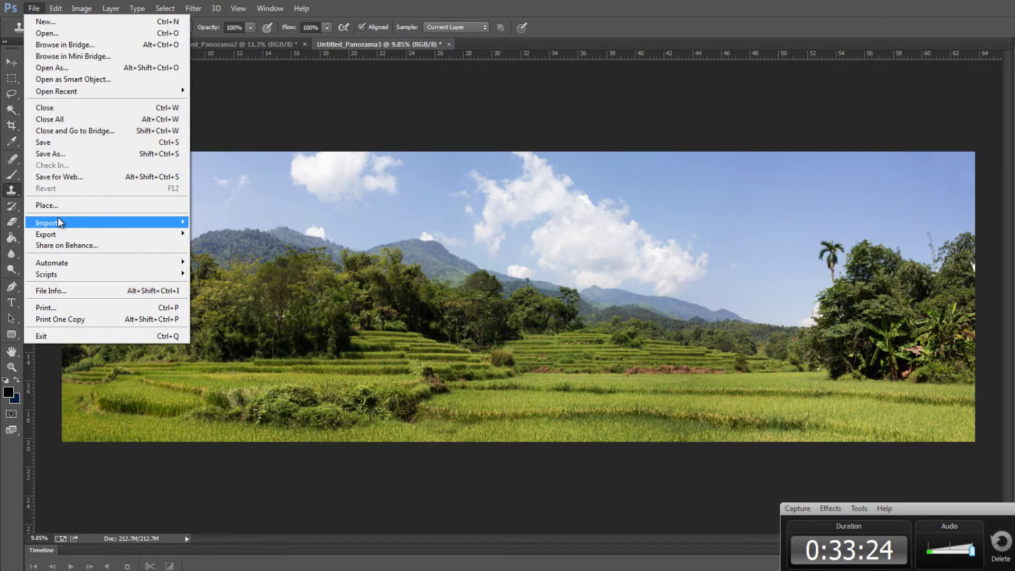
mouse_move(59, 224)
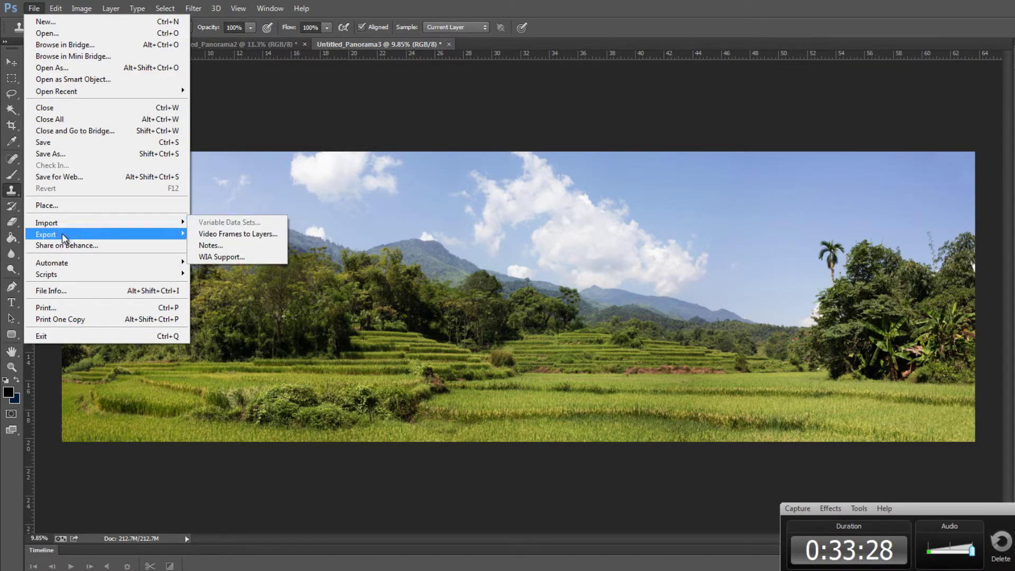
mouse_move(65, 264)
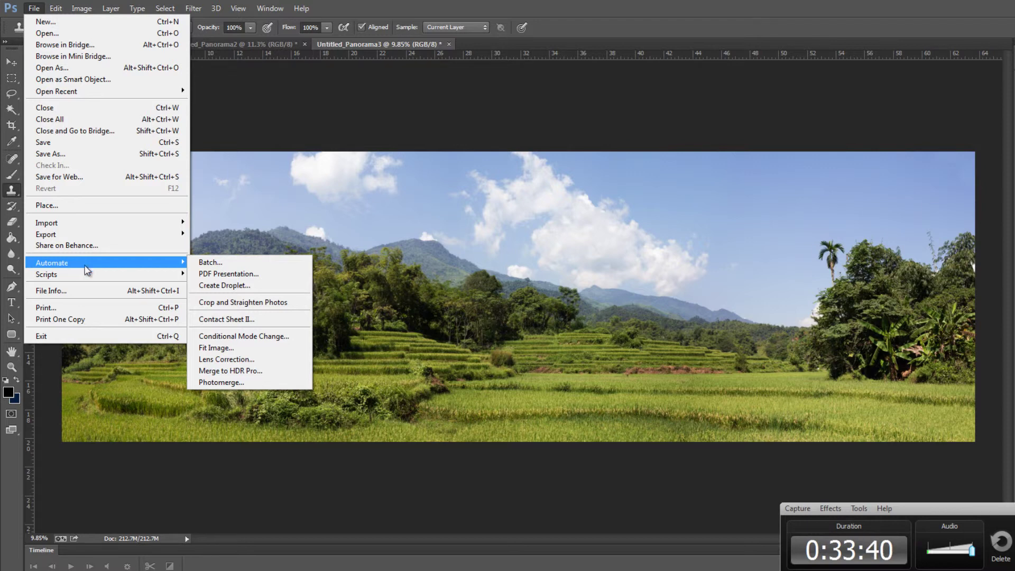
click(253, 383)
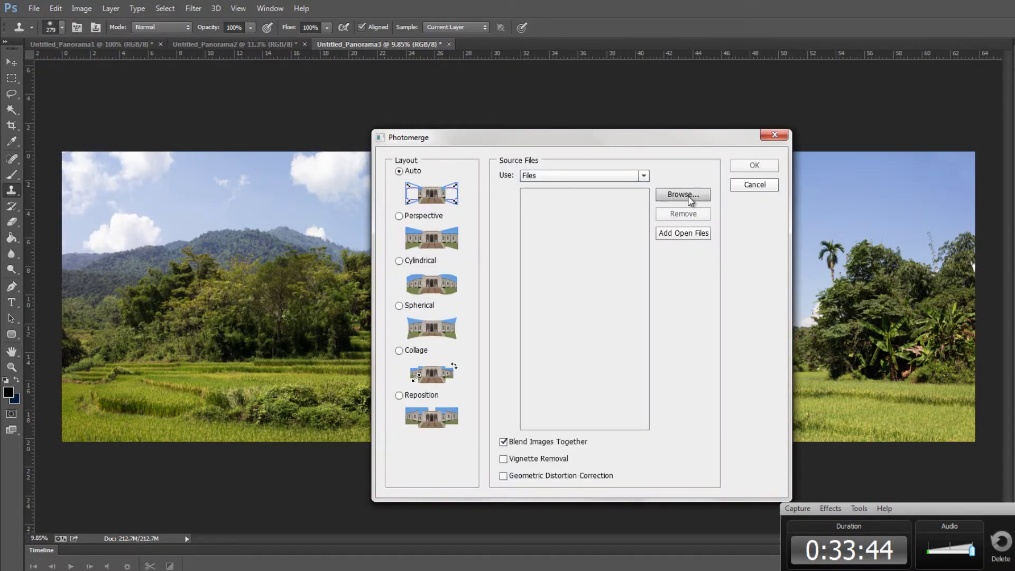
click(689, 196)
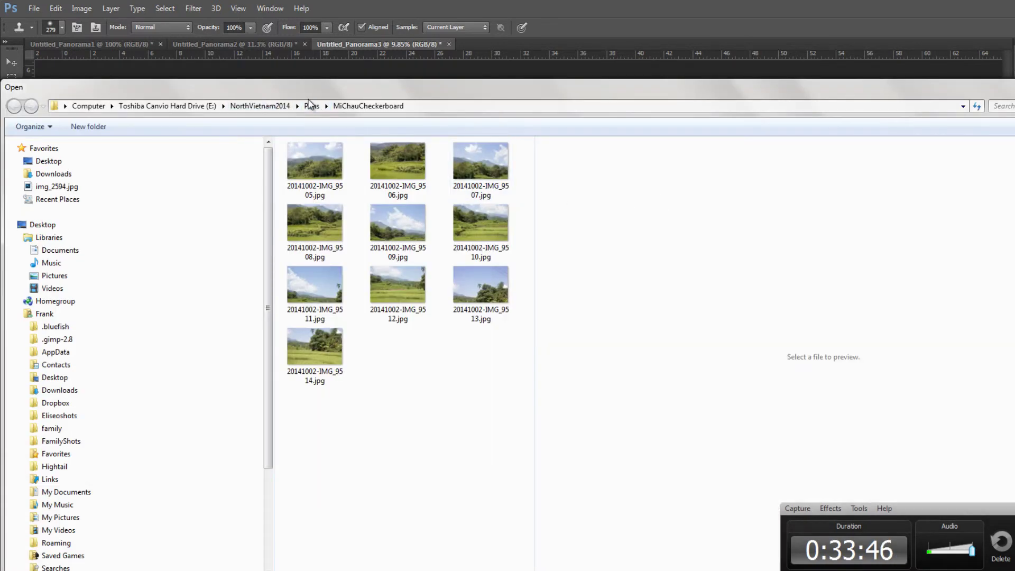
click(311, 105)
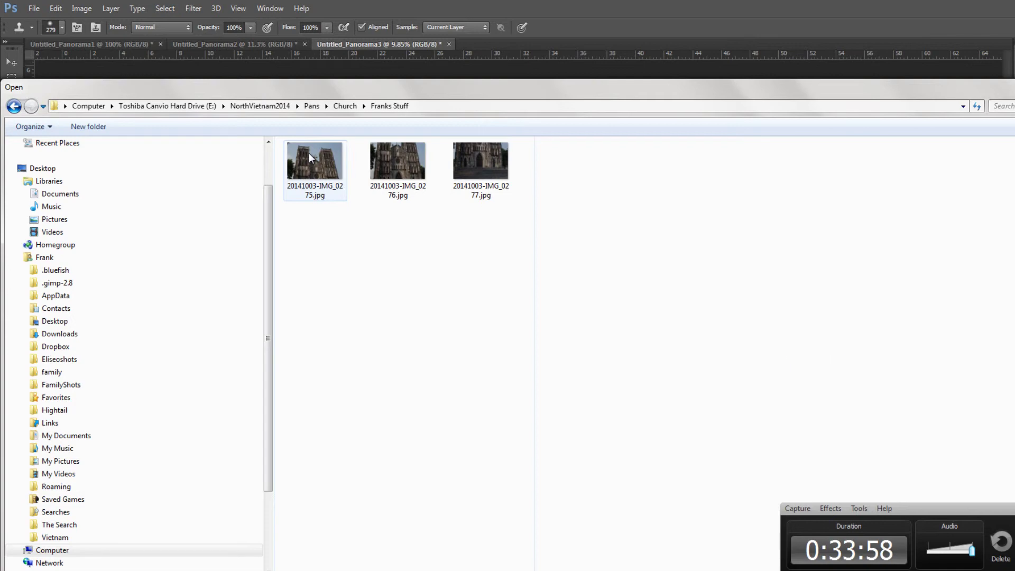
Preview the church photos, add 20141003-IMG_0275.jpg through IMG_0277.jpg as source files, and merge them with image blending on
click(309, 153)
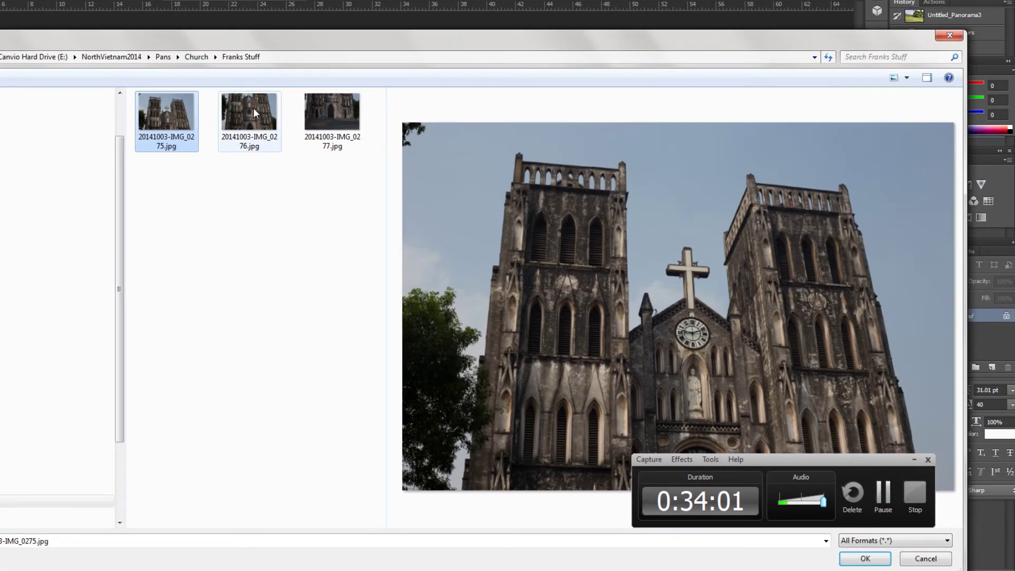
click(252, 108)
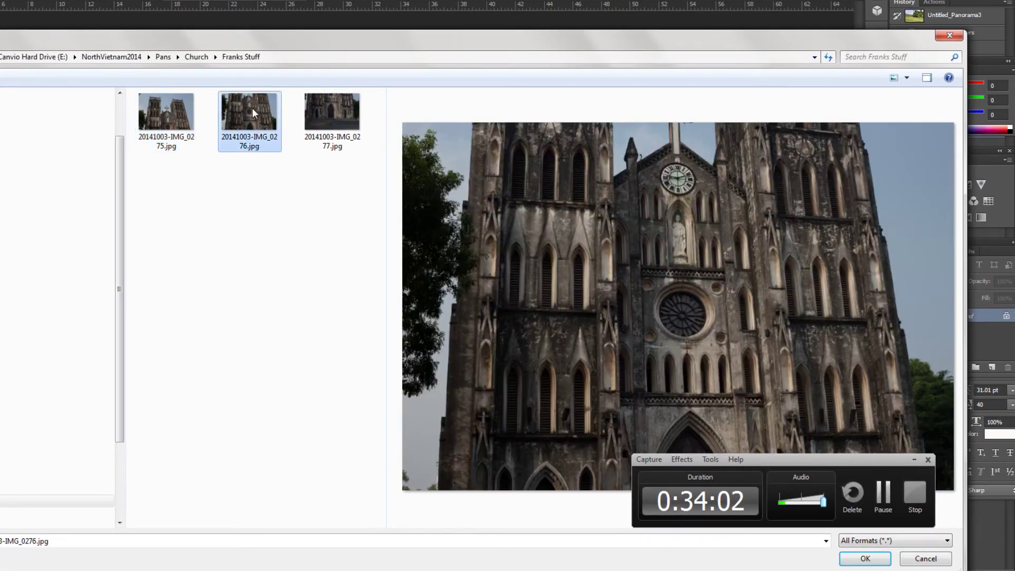
click(328, 114)
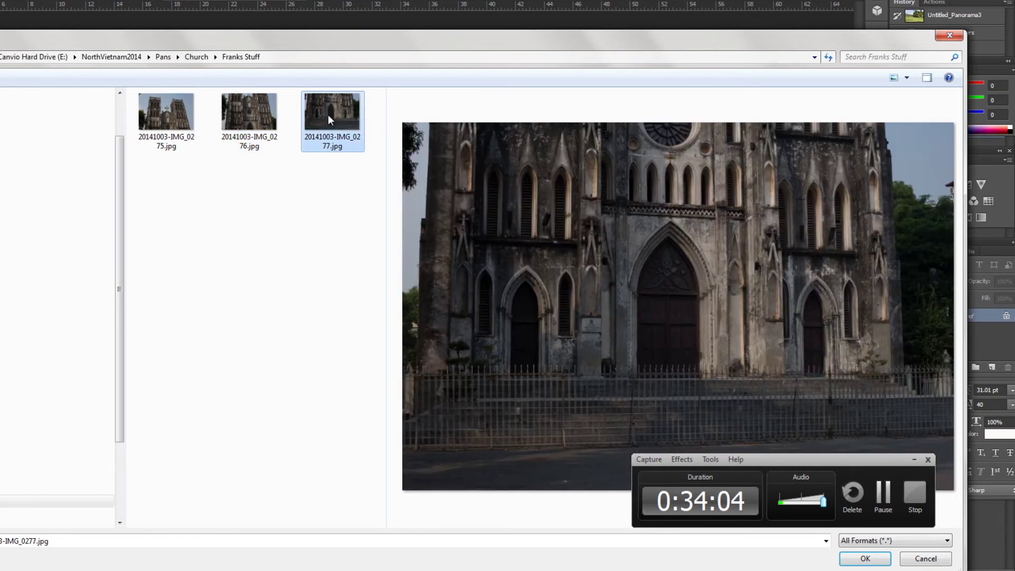
shift+click(167, 112)
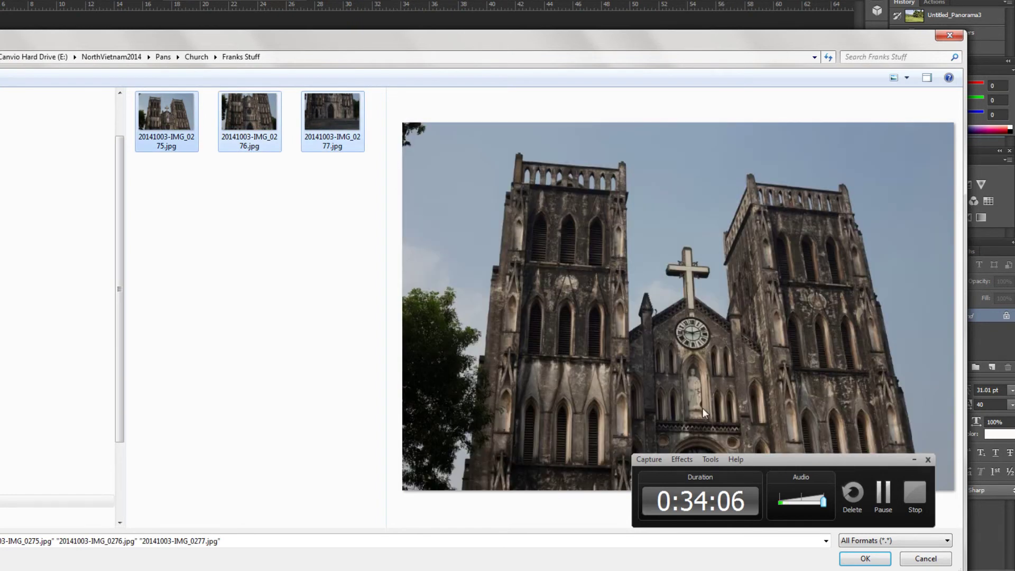
click(873, 558)
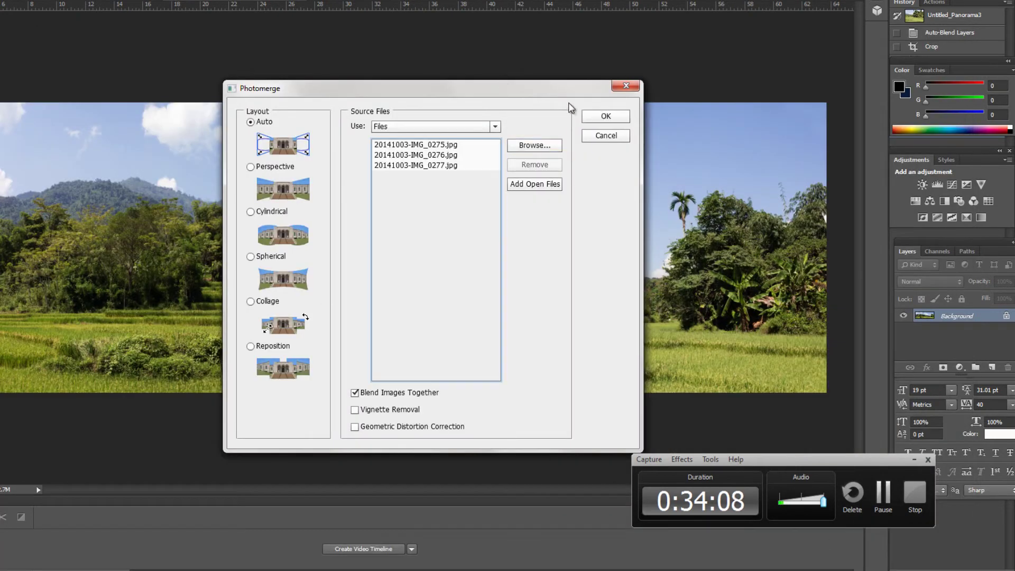
click(608, 117)
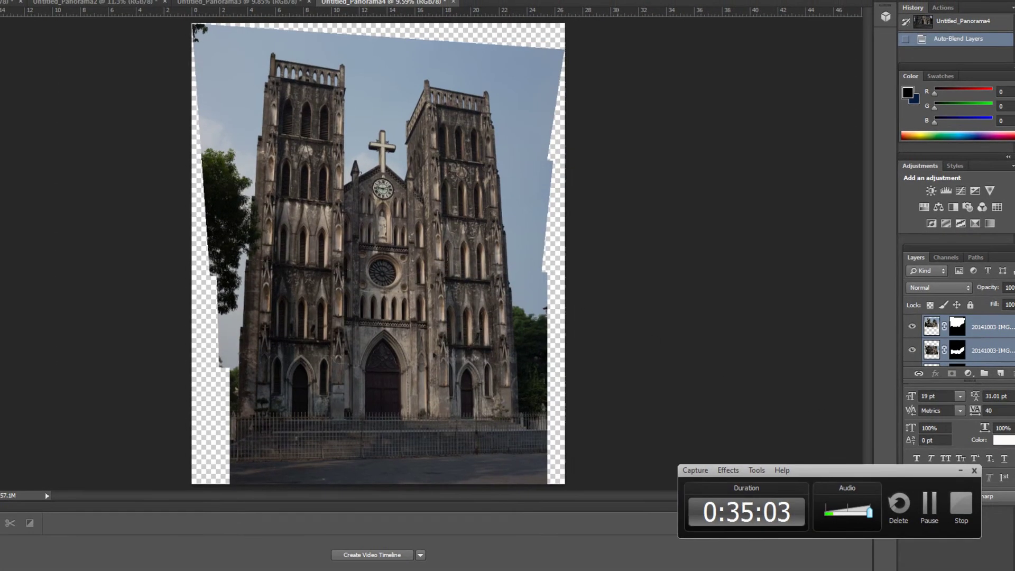
Flatten the merged church panorama and crop away the uneven white borders around it
click(48, 20)
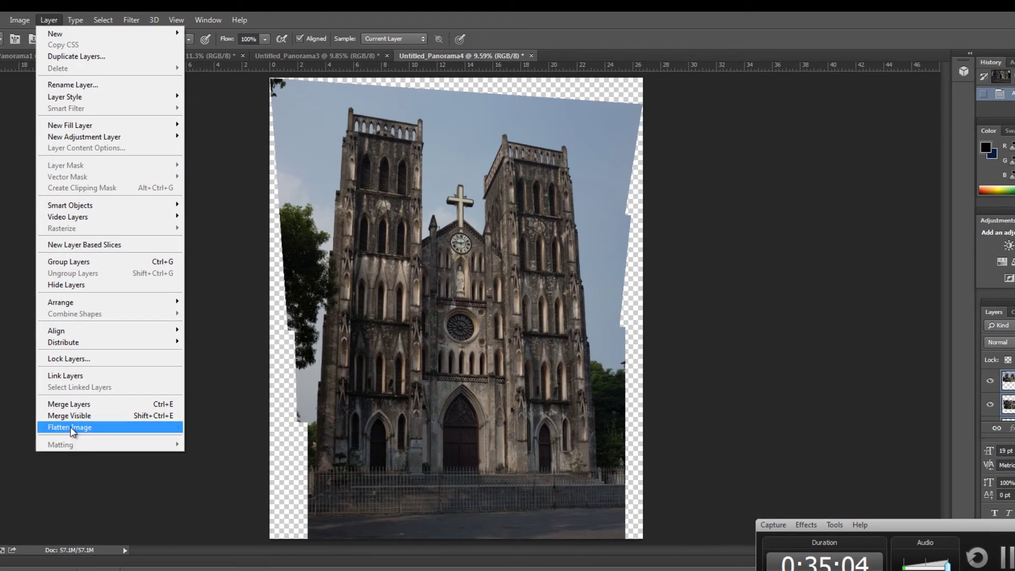
click(71, 427)
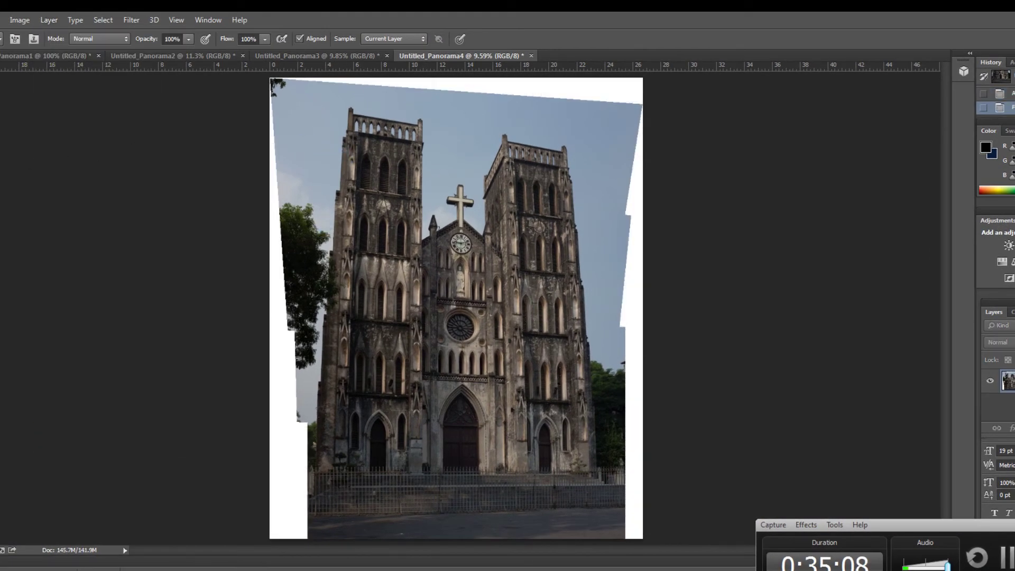
key(c)
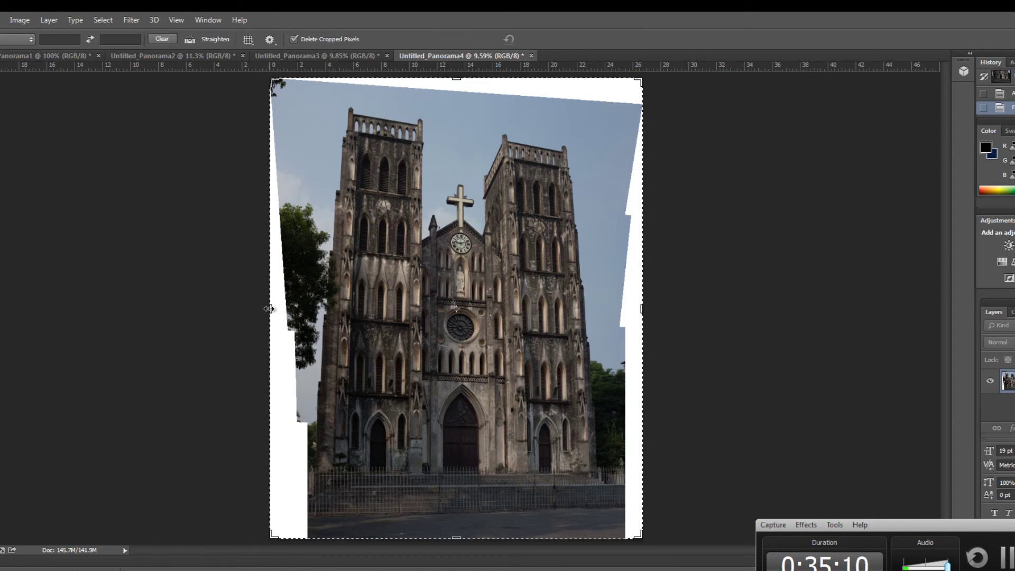
drag(271, 311, 288, 325)
key(Return)
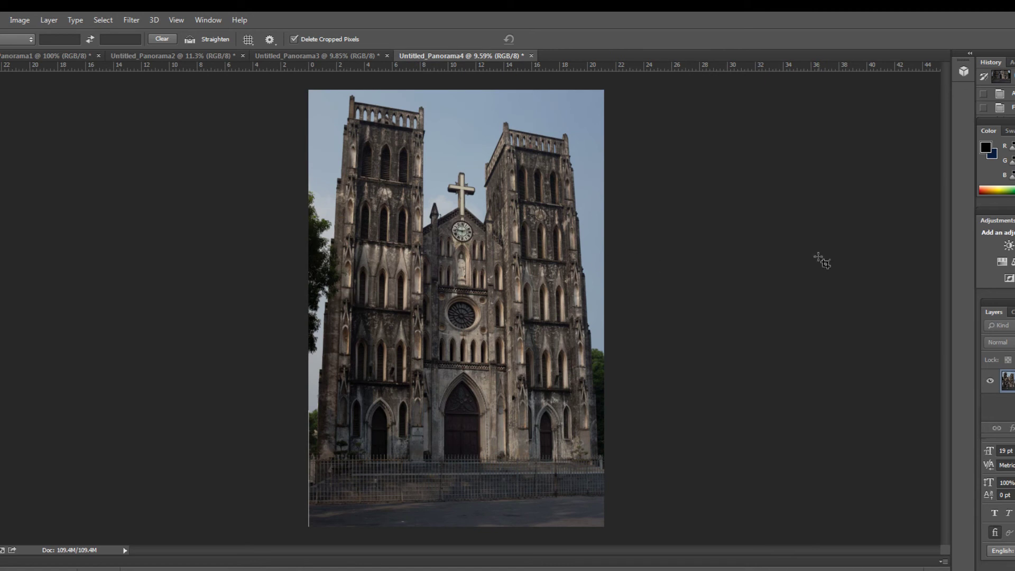
Check the pixel dimensions of the cropped church panorama without resizing it
key(ctrl+alt+i)
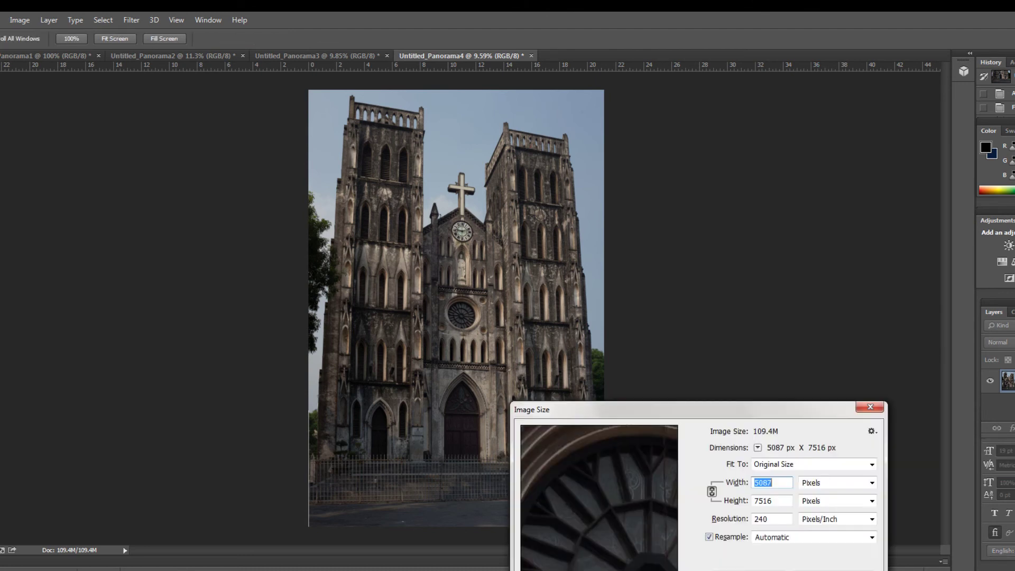
key(Escape)
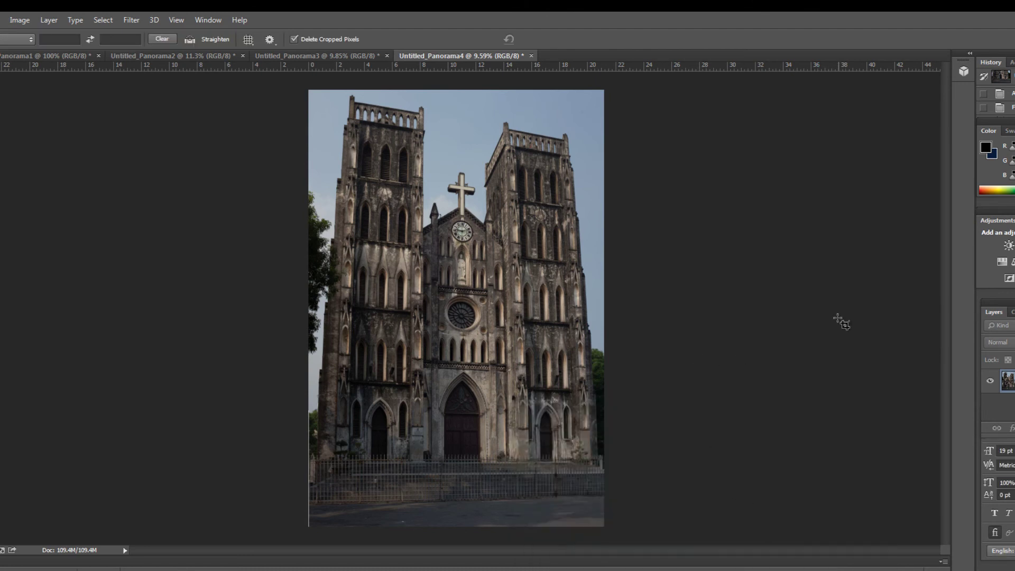